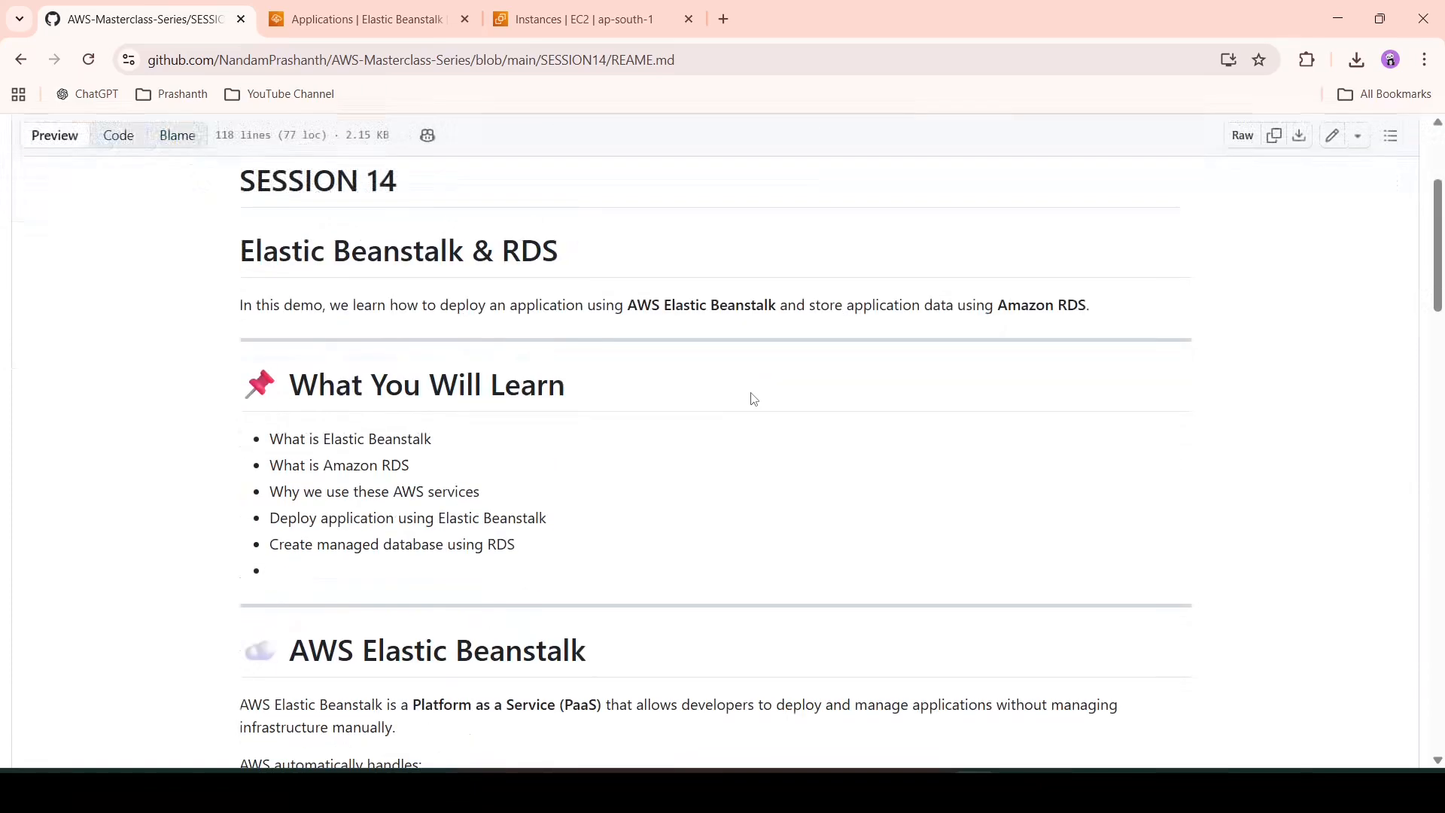
{"action": "scroll", "coordinate": [755, 399], "scroll_direction": "down", "scroll_amount": 4}
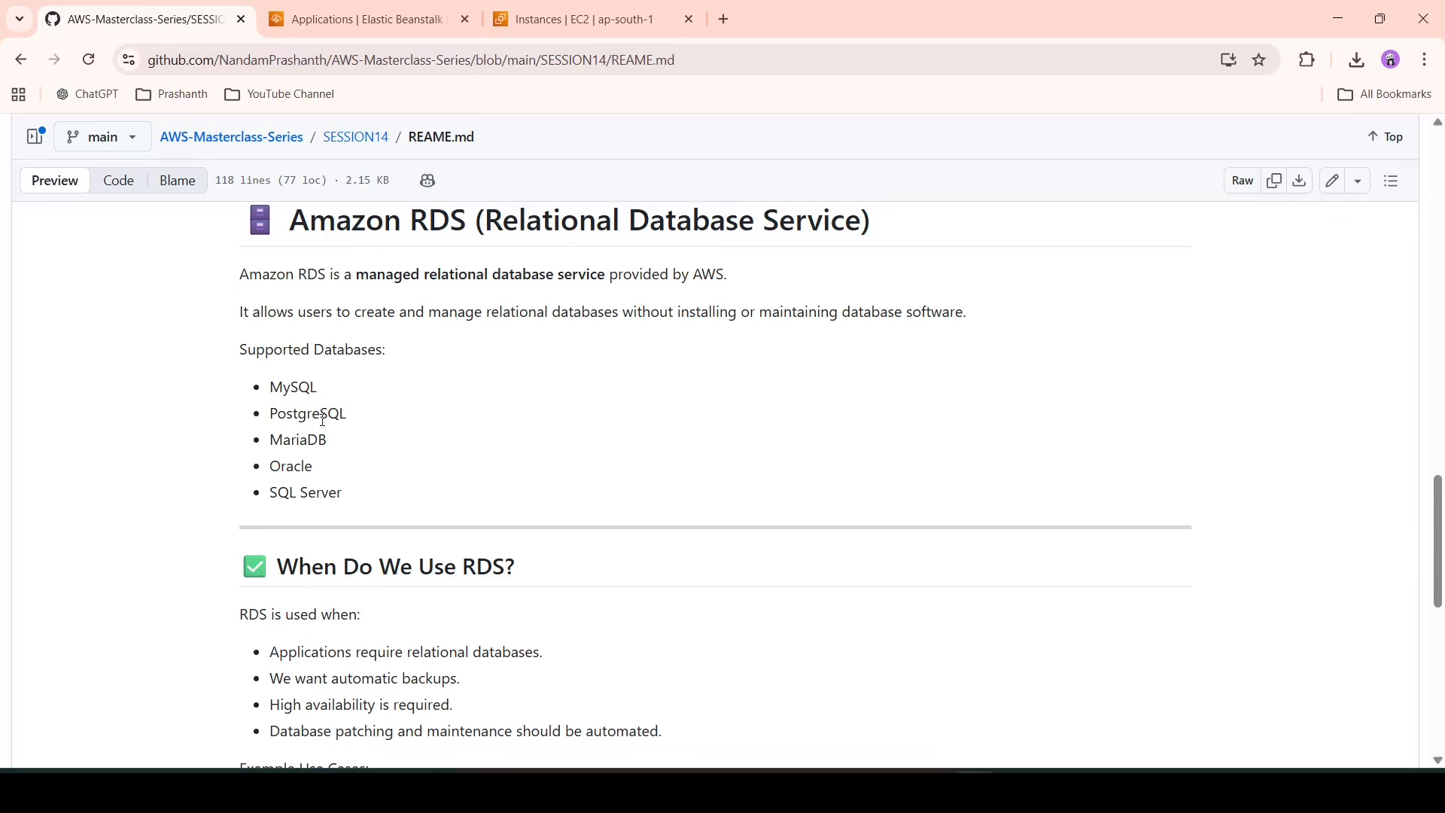
- Check the running EC2 instance, then return to the Elastic Beanstalk list showing demoapplication and Demoapplication-env
{"action": "scroll", "coordinate": [348, 474], "scroll_direction": "down", "scroll_amount": 8}
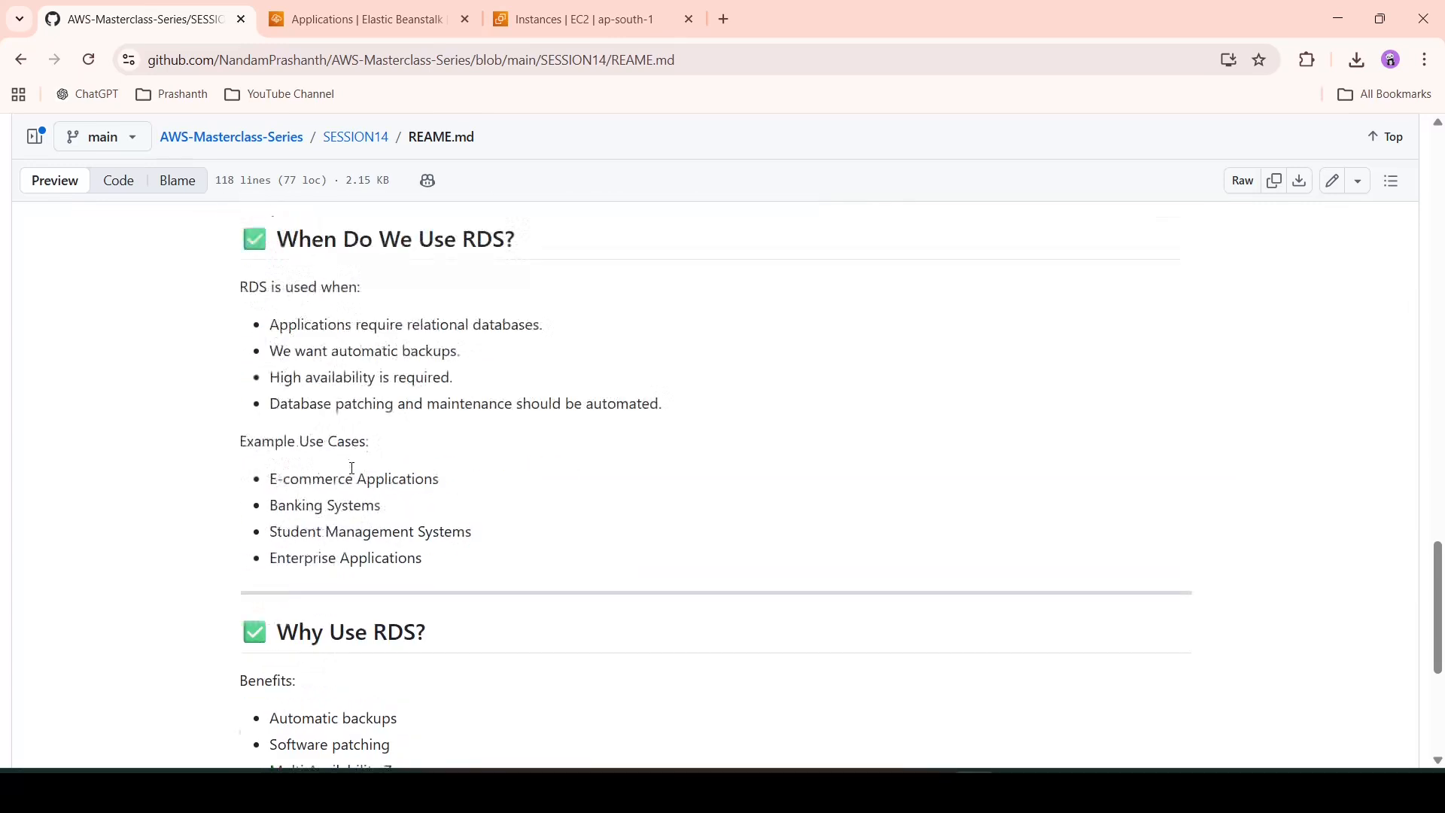
{"action": "scroll", "coordinate": [350, 472], "scroll_direction": "down", "scroll_amount": 1}
{"action": "scroll", "coordinate": [349, 474], "scroll_direction": "up", "scroll_amount": 4}
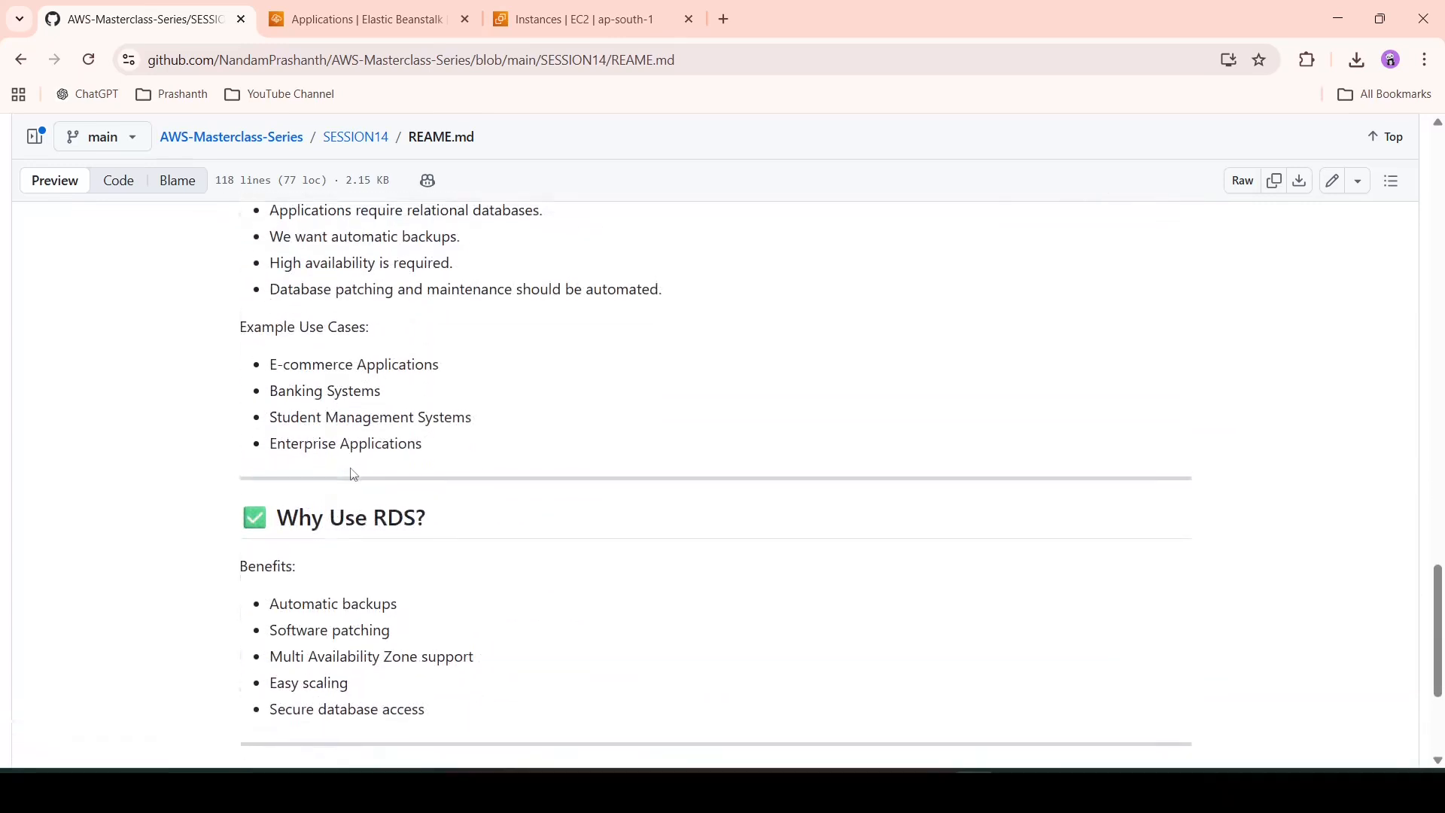
{"action": "scroll", "coordinate": [413, 391], "scroll_direction": "up", "scroll_amount": 5}
{"action": "scroll", "coordinate": [409, 381], "scroll_direction": "down", "scroll_amount": 1}
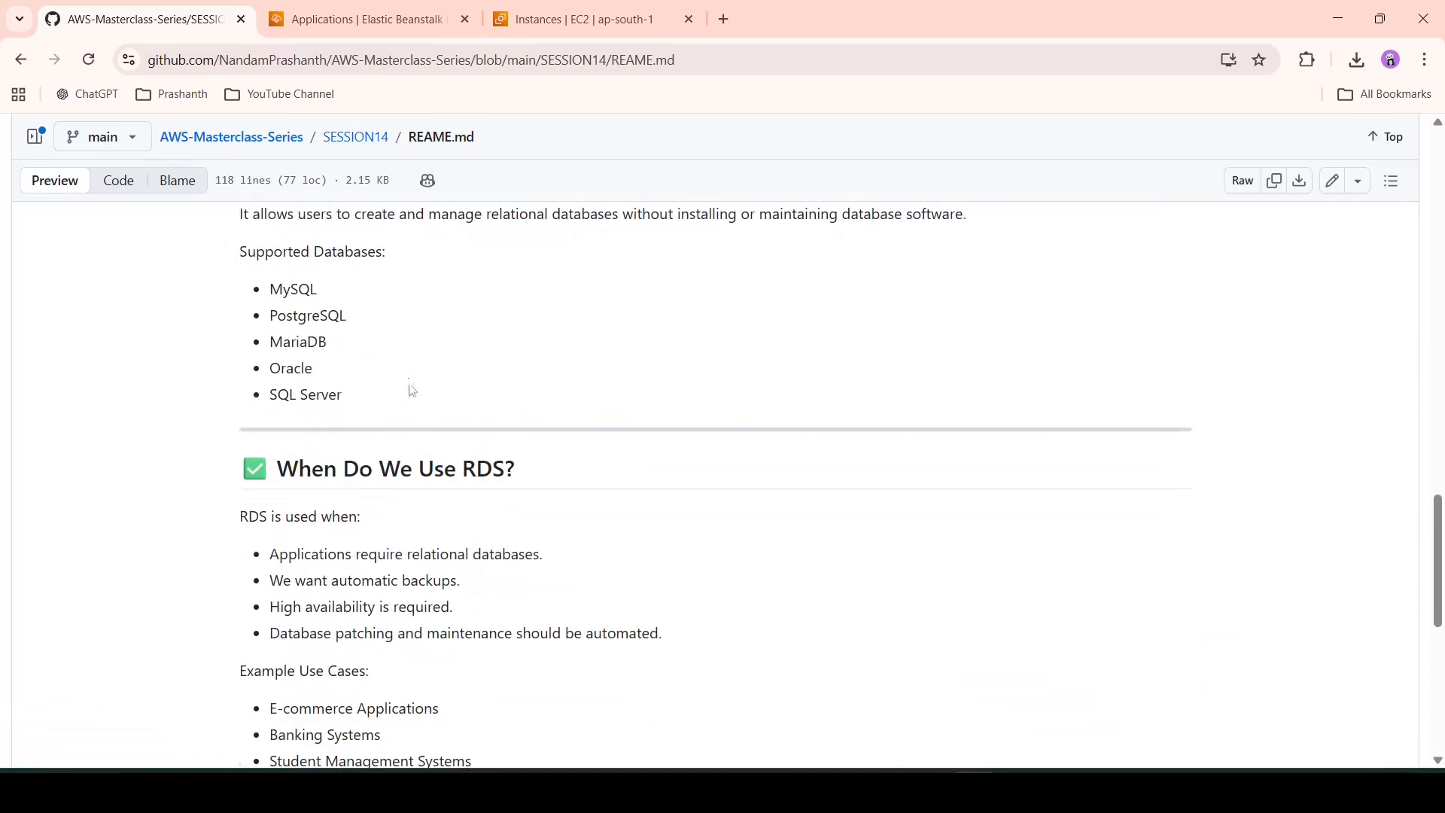
{"action": "left_click", "coordinate": [367, 23]}
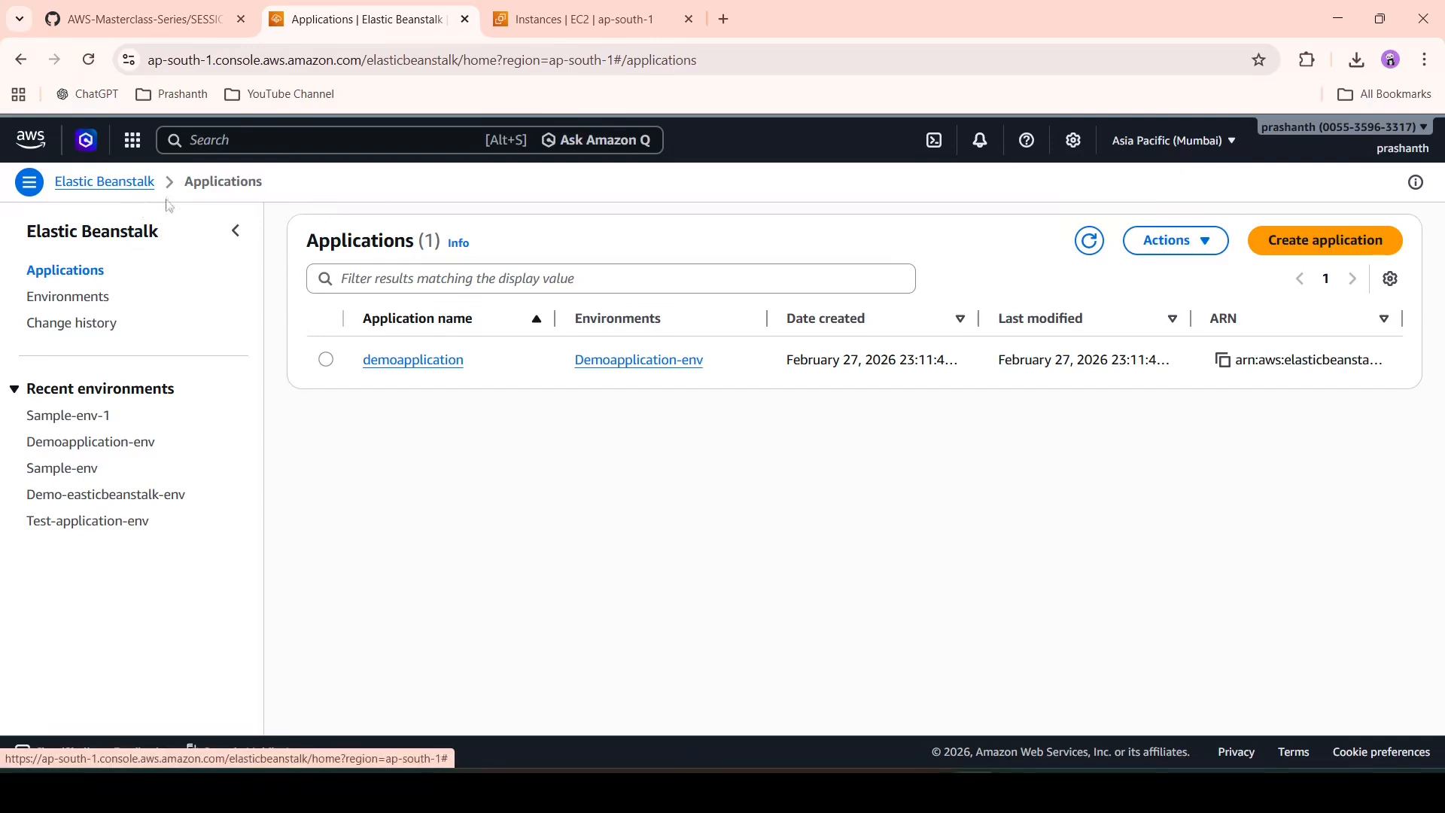
{"action": "left_click", "coordinate": [580, 19]}
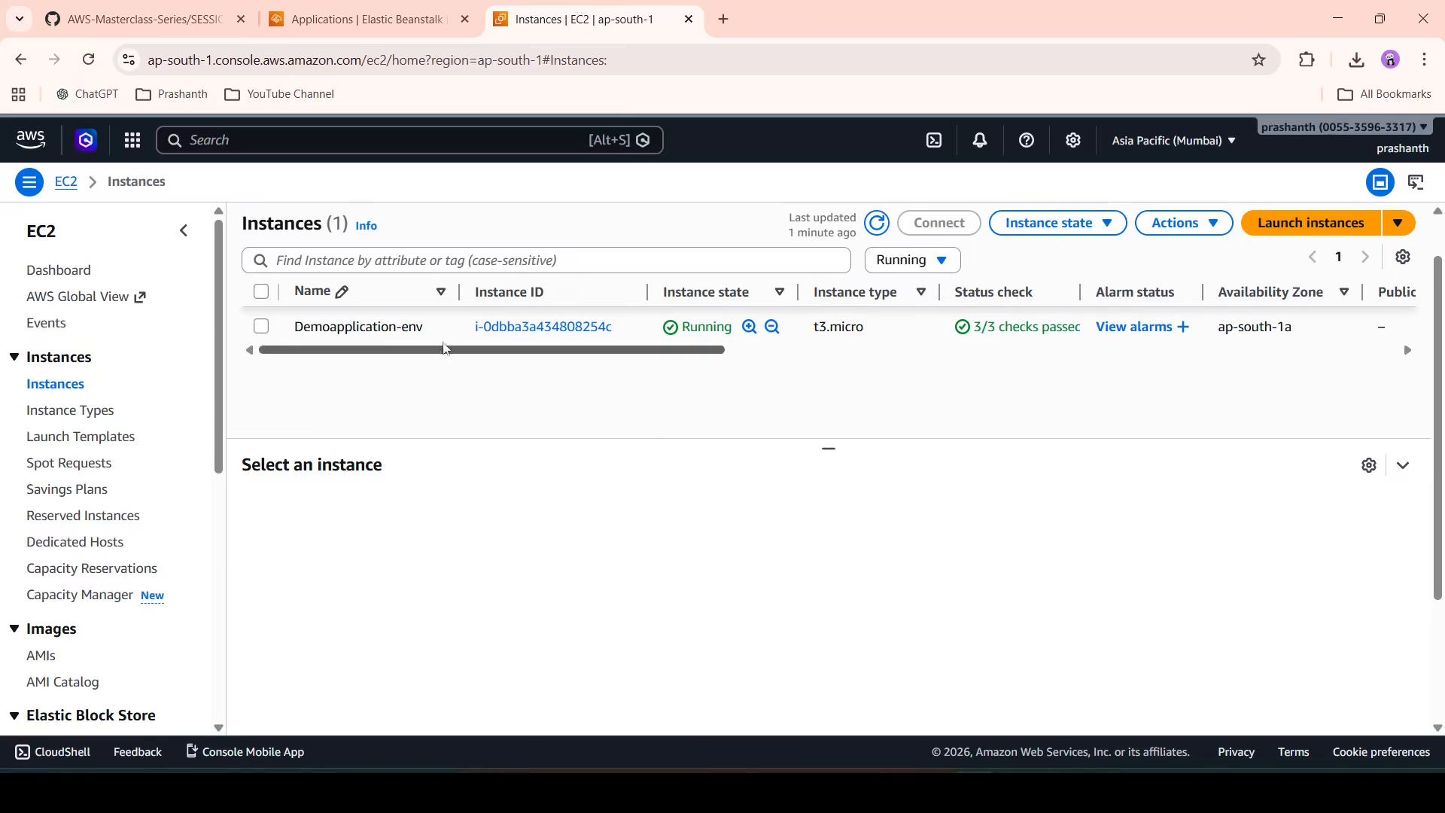
{"action": "left_click", "coordinate": [422, 6]}
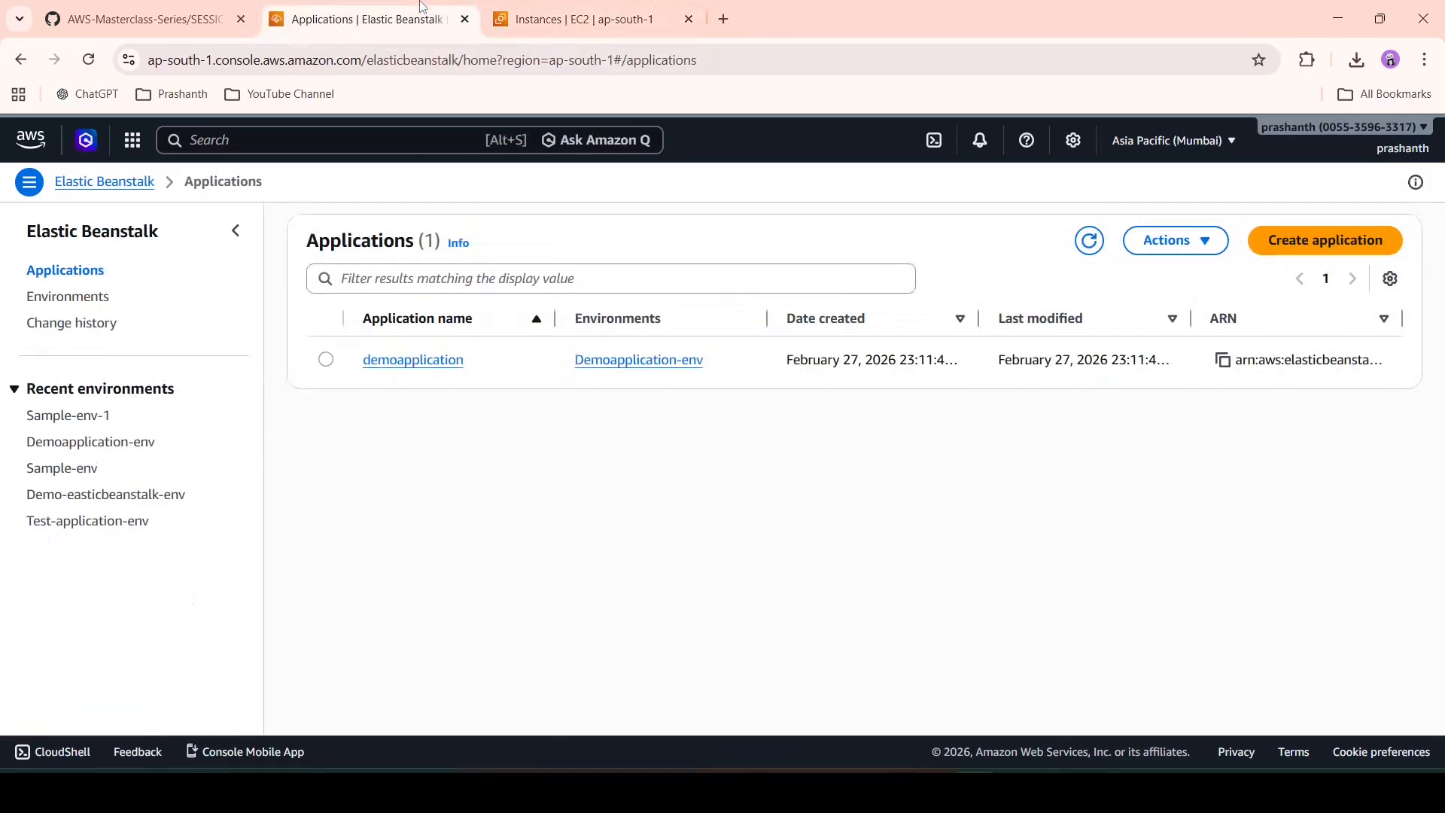
{"action": "left_click", "coordinate": [547, 24]}
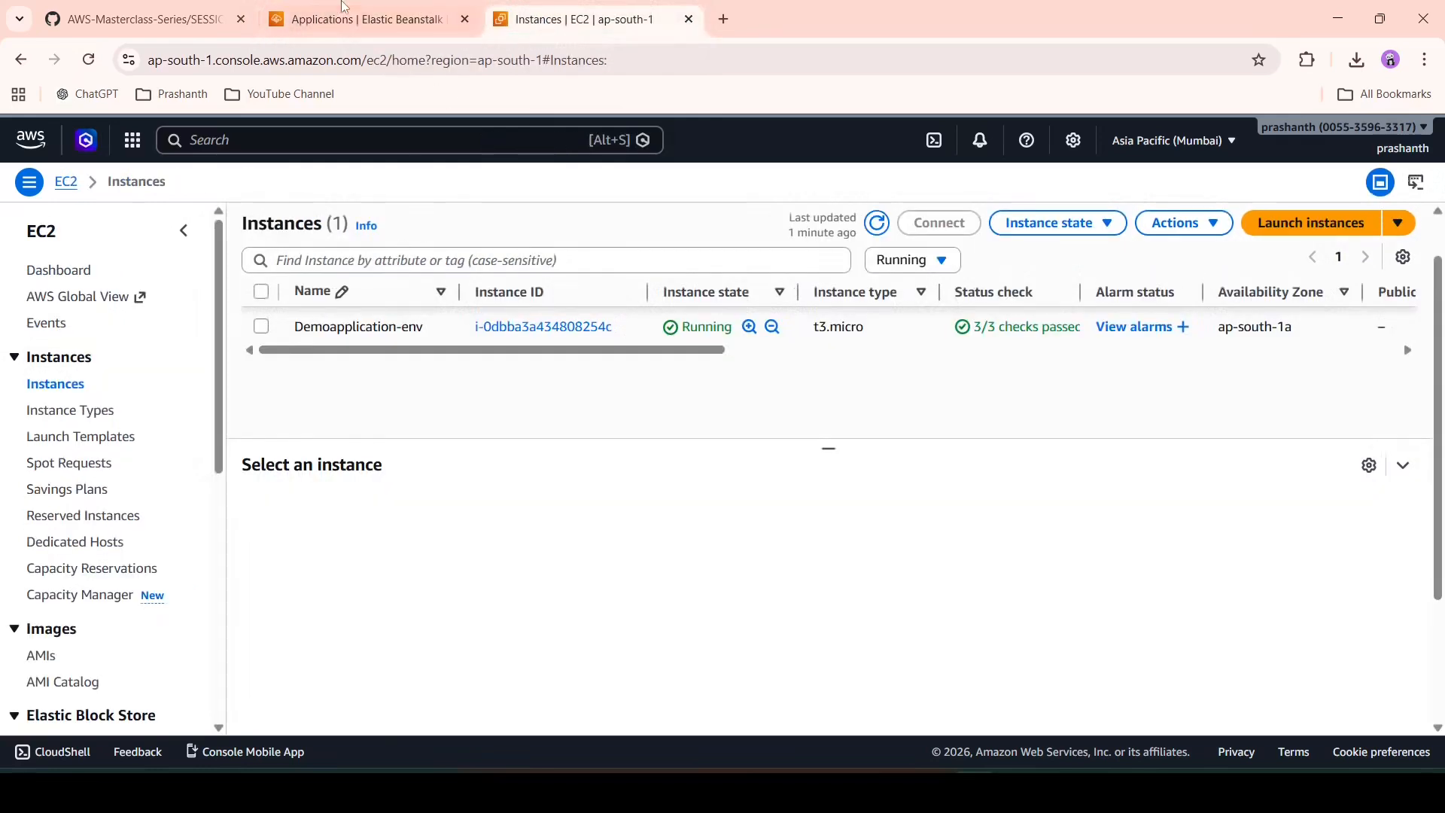
{"action": "left_click", "coordinate": [343, 6]}
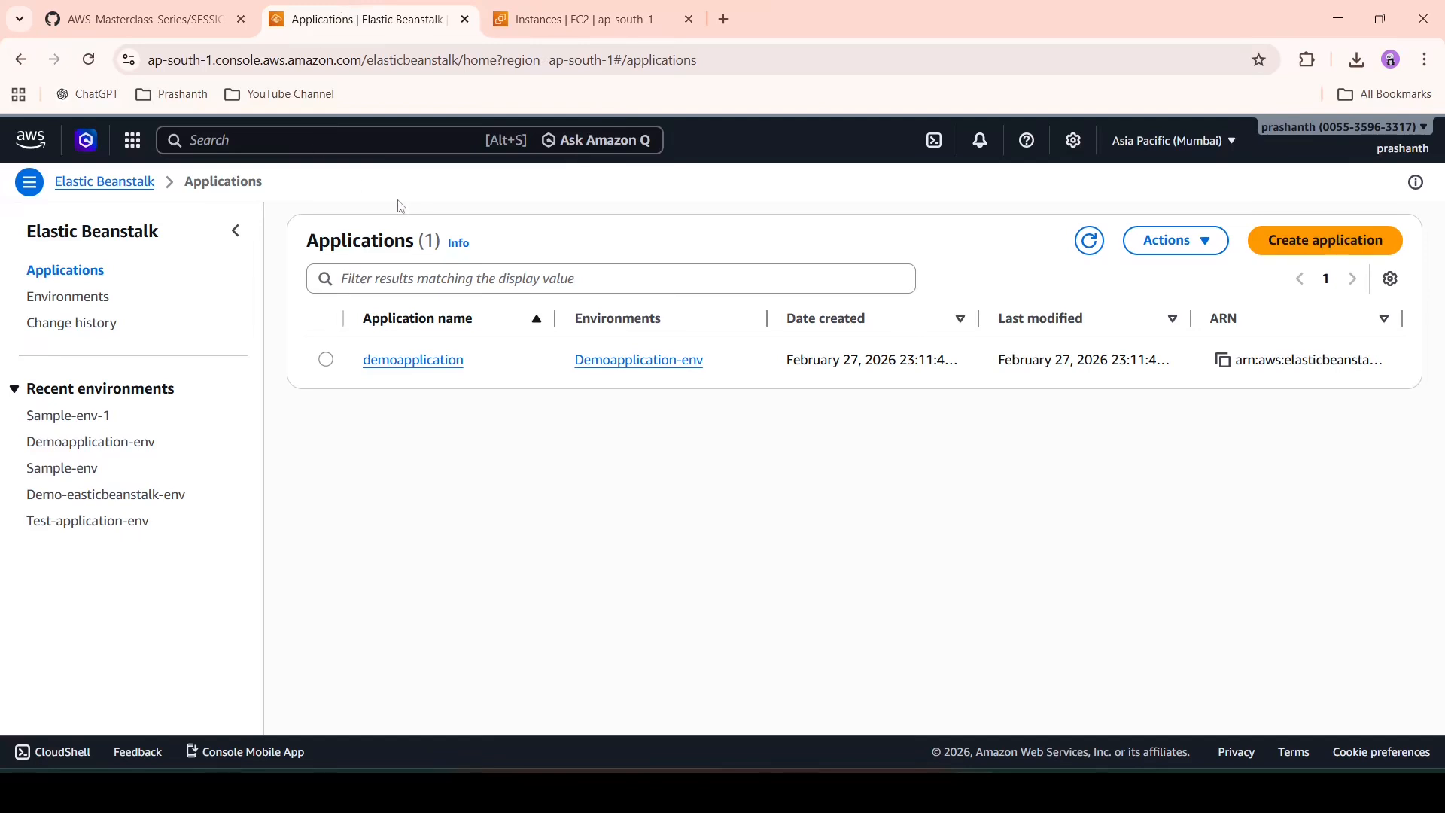
{"action": "left_click", "coordinate": [330, 137]}
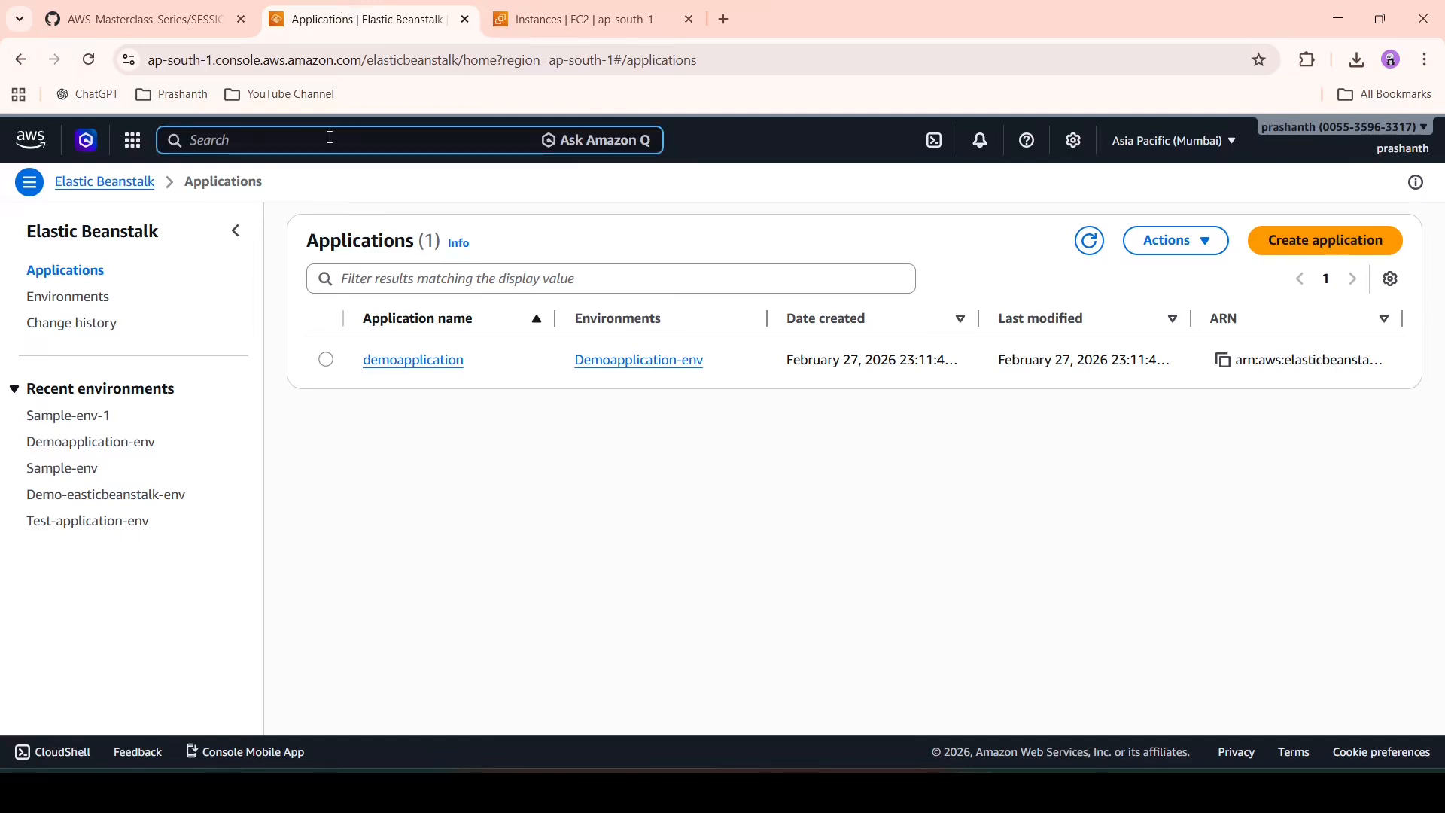
- Search 'rds', go to the Aurora and RDS Databases list, and start Create database
{"action": "type", "text": "rds"}
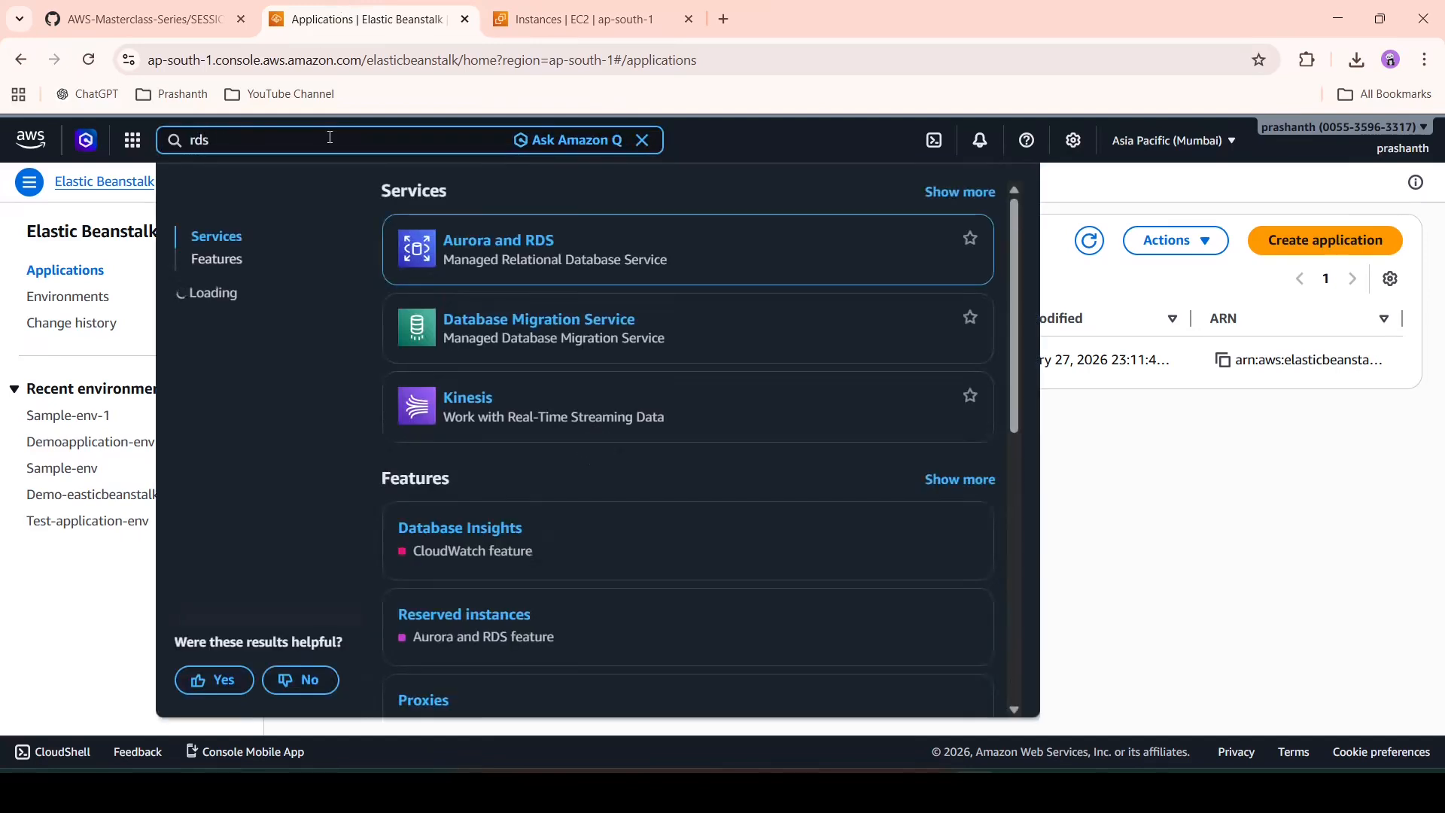
{"action": "left_click", "coordinate": [482, 240]}
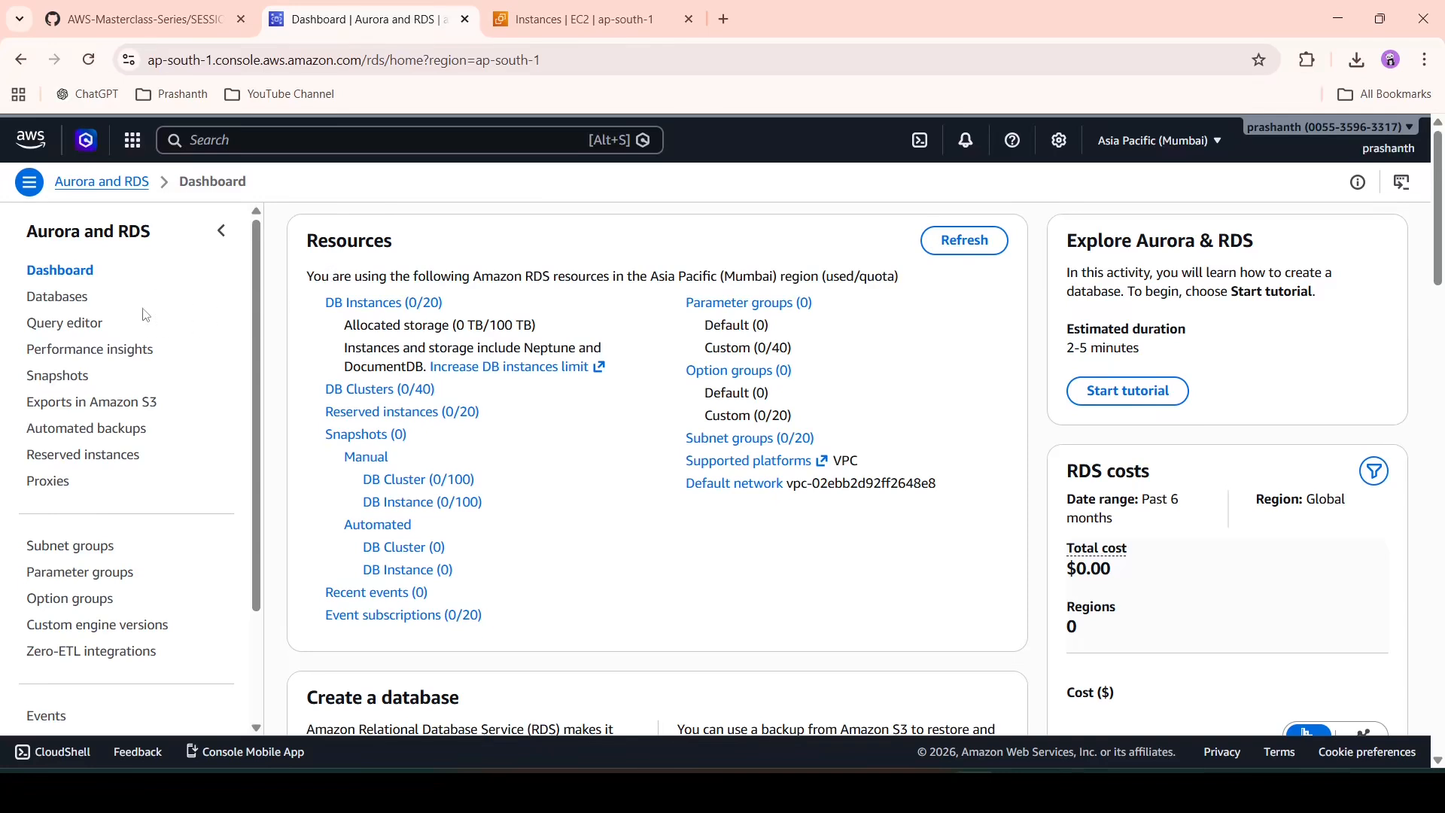
{"action": "left_click", "coordinate": [69, 299]}
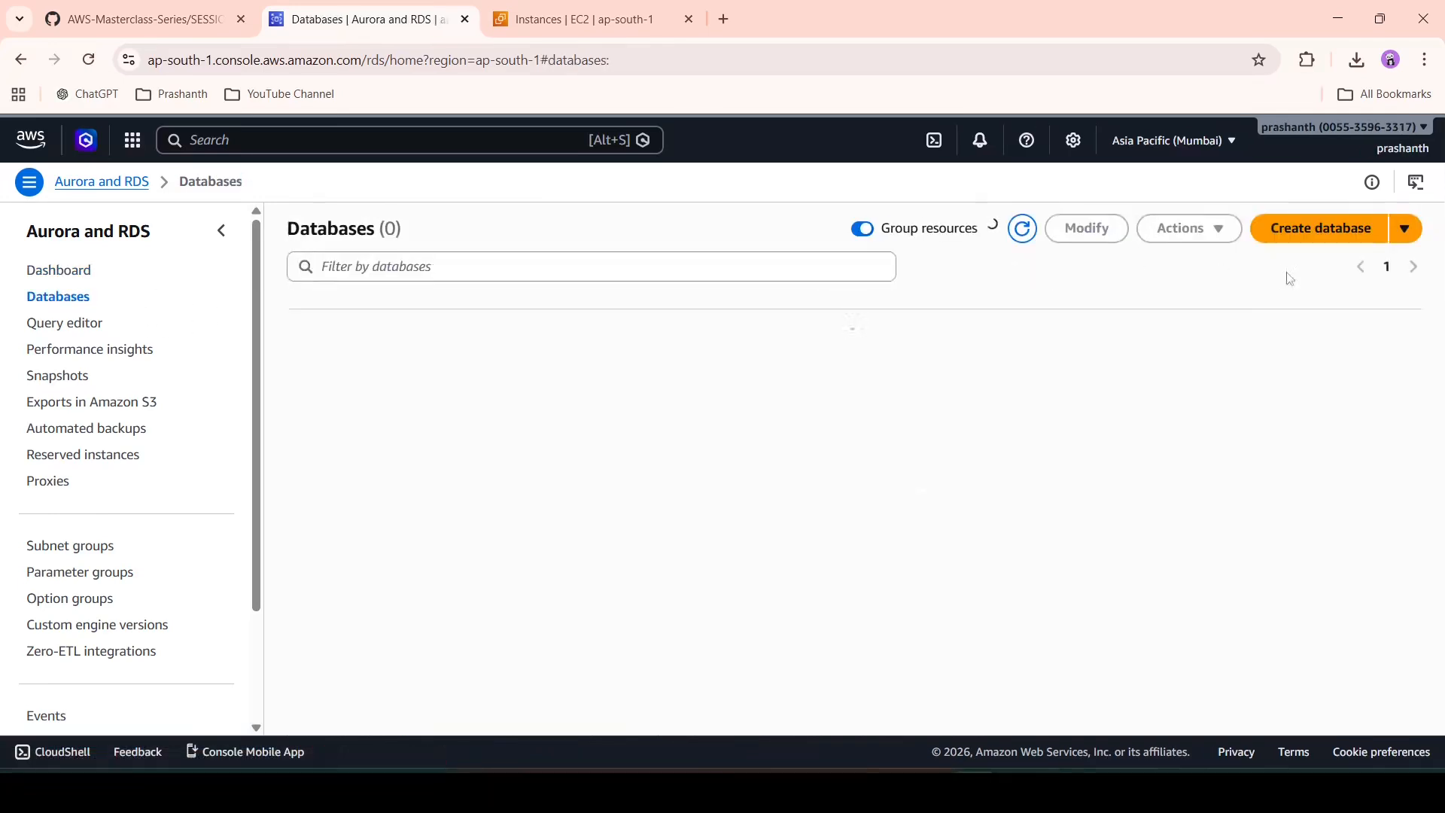
{"action": "left_click", "coordinate": [1331, 238]}
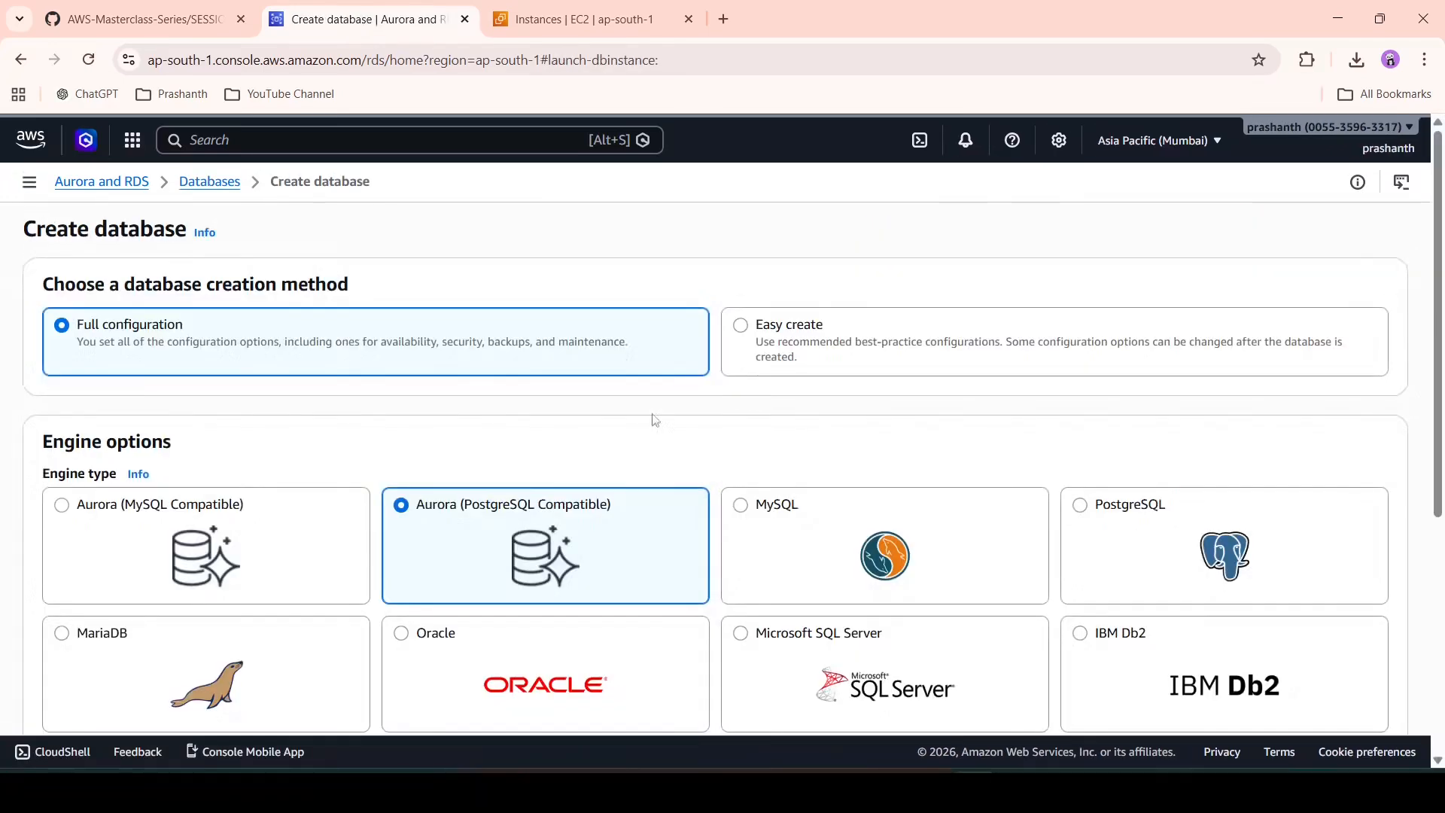
{"action": "scroll", "coordinate": [507, 456], "scroll_direction": "down", "scroll_amount": 1}
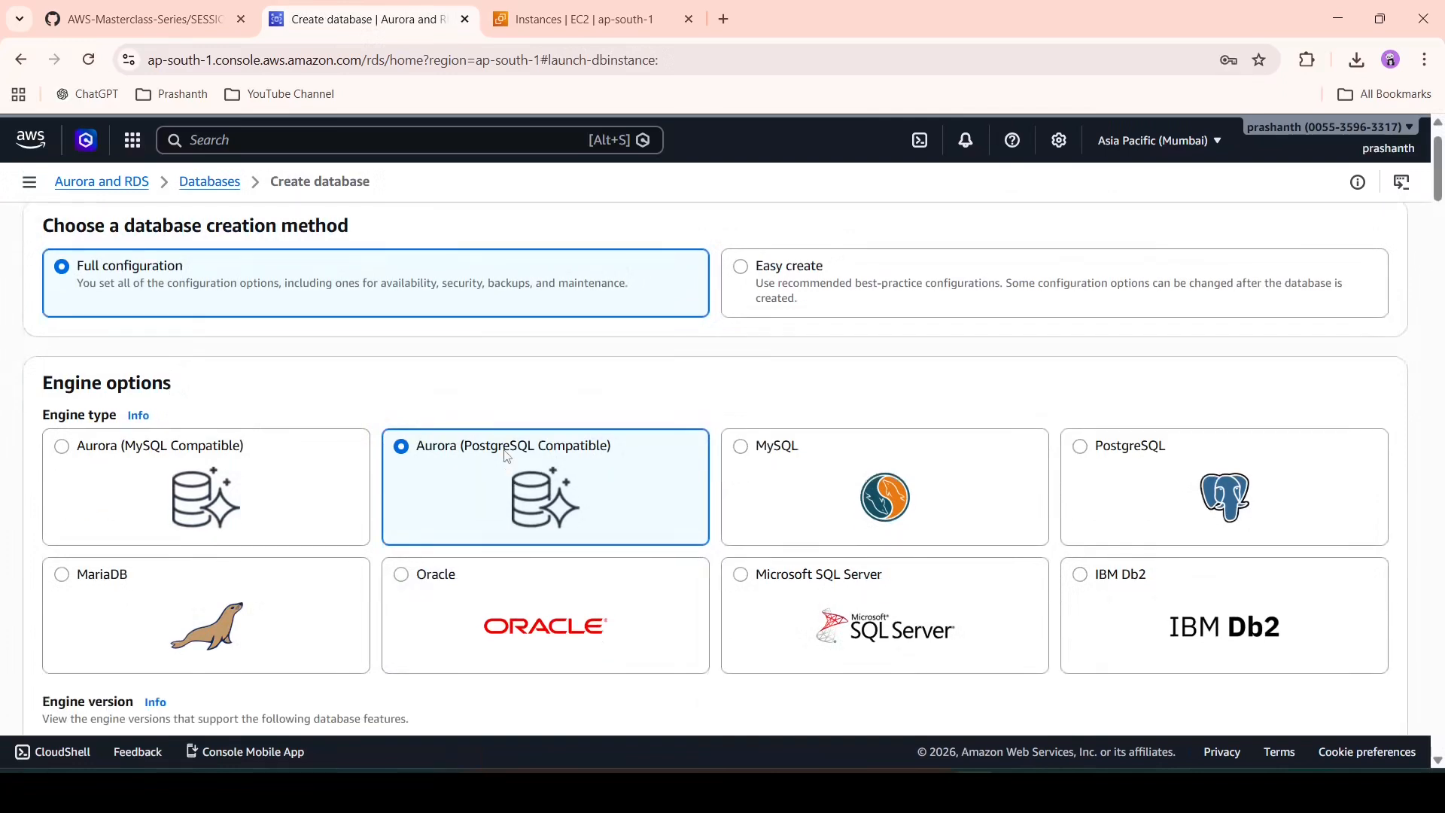
{"action": "scroll", "coordinate": [506, 456], "scroll_direction": "down", "scroll_amount": 2}
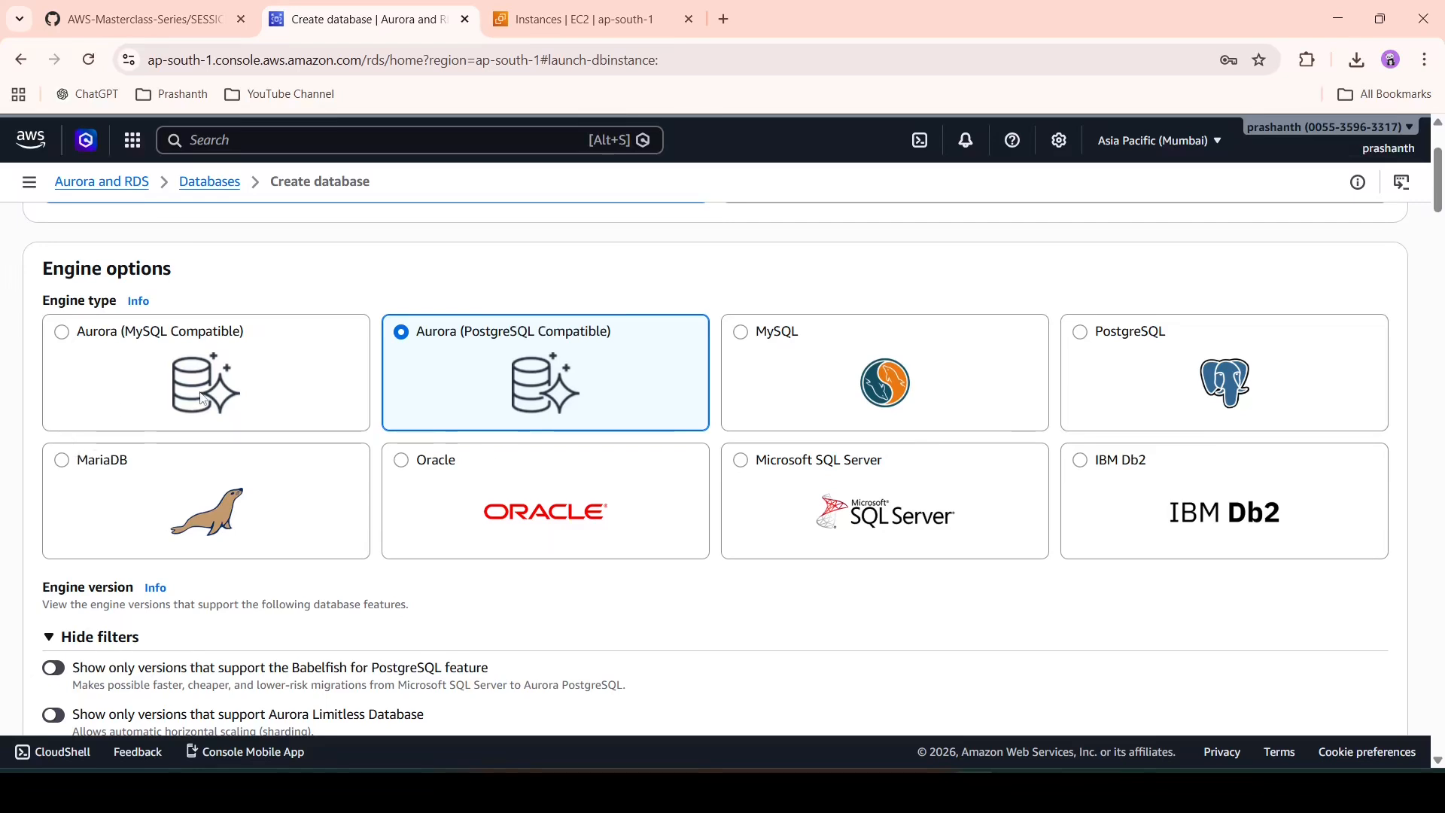
- Choose MySQL as the database engine
{"action": "left_click", "coordinate": [767, 370]}
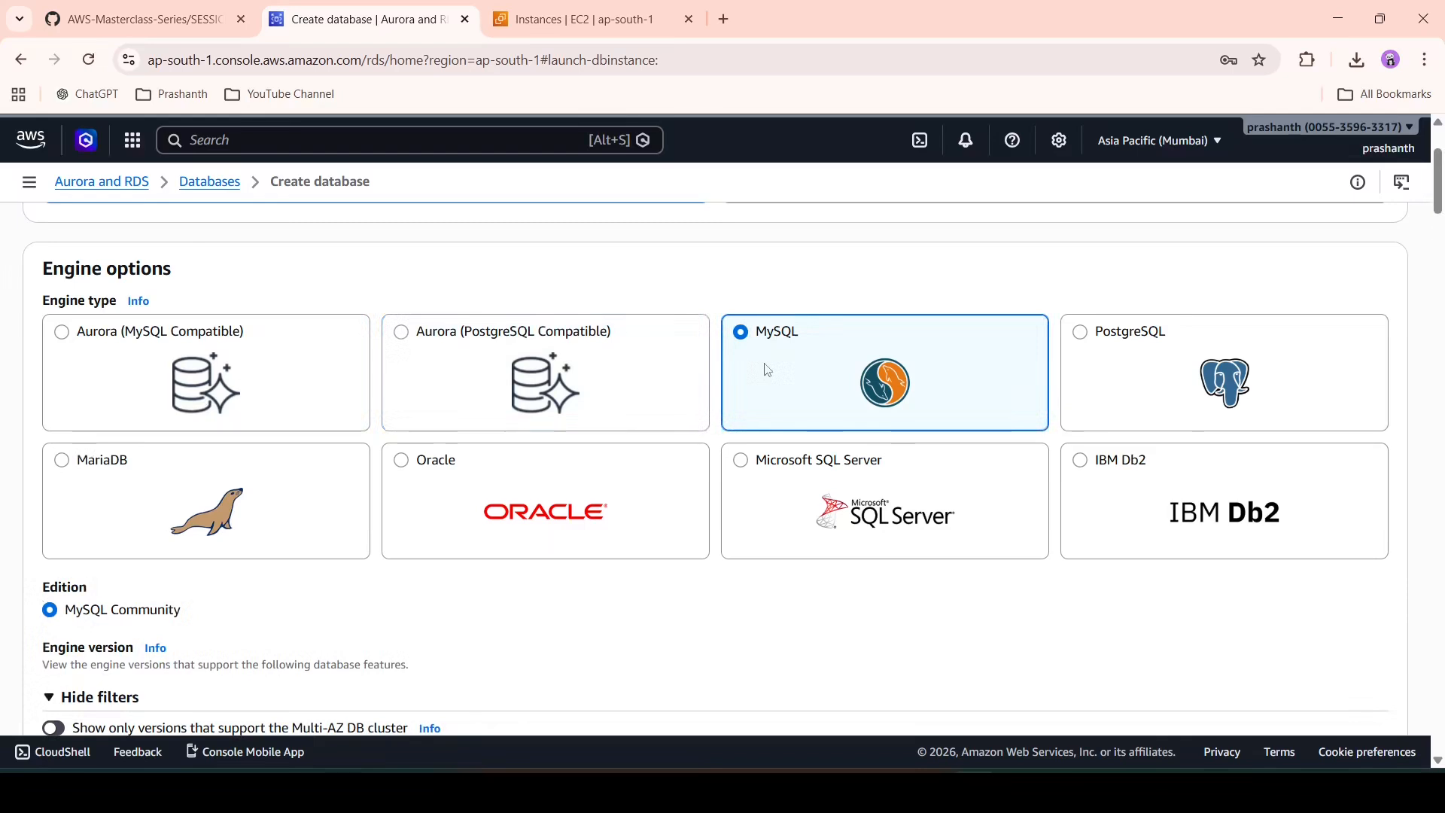
{"action": "scroll", "coordinate": [687, 574], "scroll_direction": "down", "scroll_amount": 2}
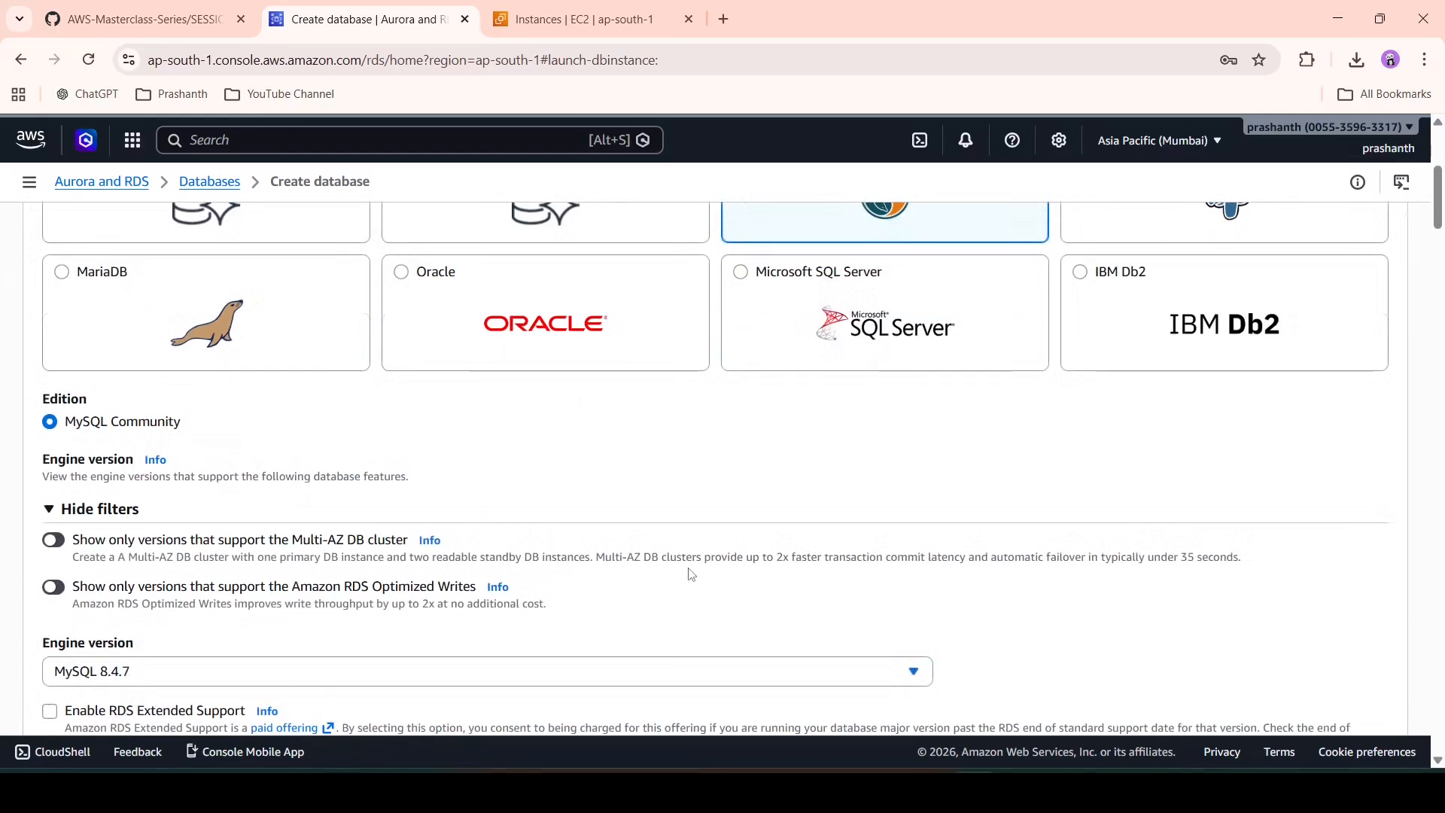
{"action": "scroll", "coordinate": [690, 575], "scroll_direction": "down", "scroll_amount": 1}
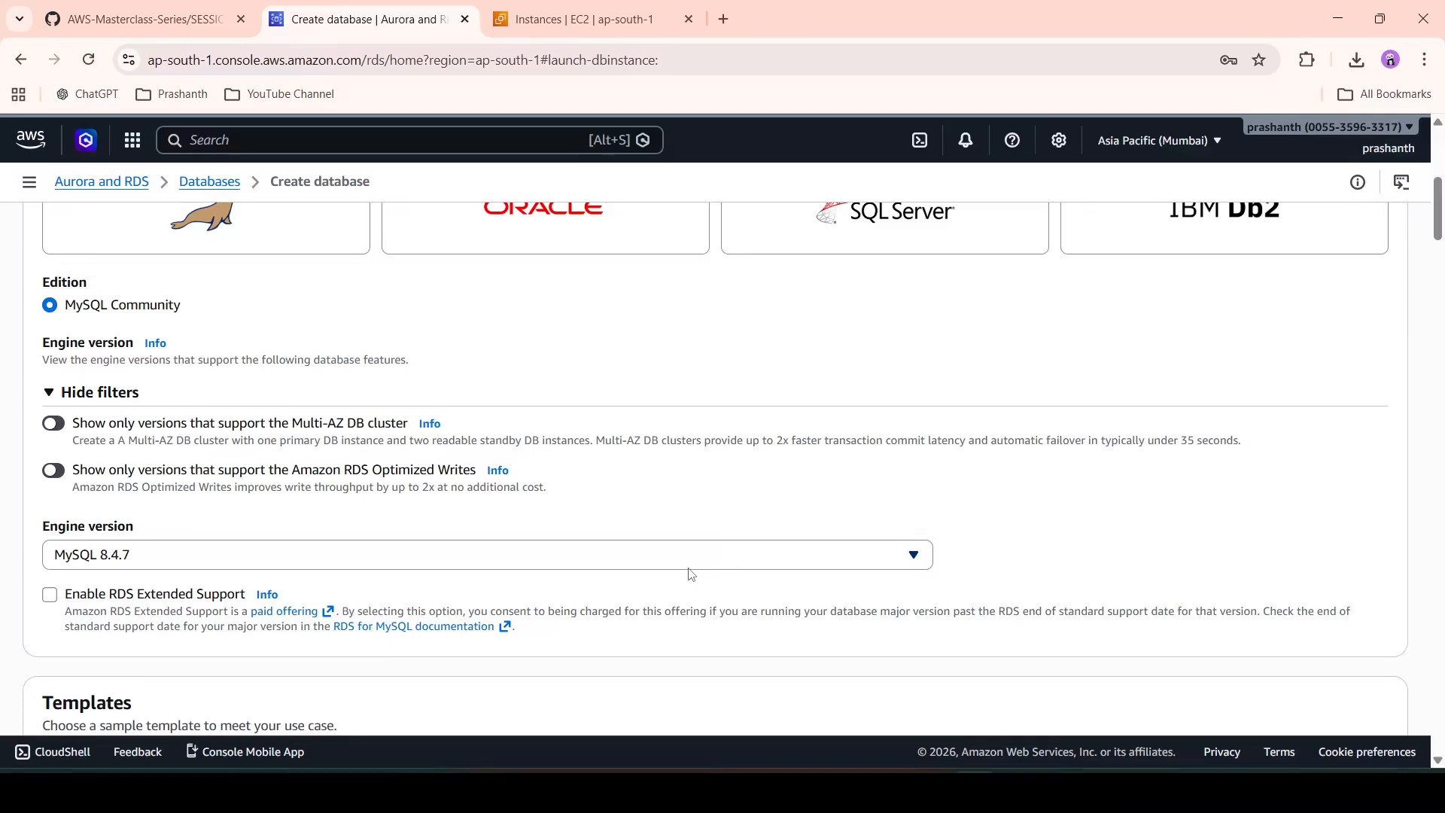
{"action": "scroll", "coordinate": [691, 574], "scroll_direction": "down", "scroll_amount": 2}
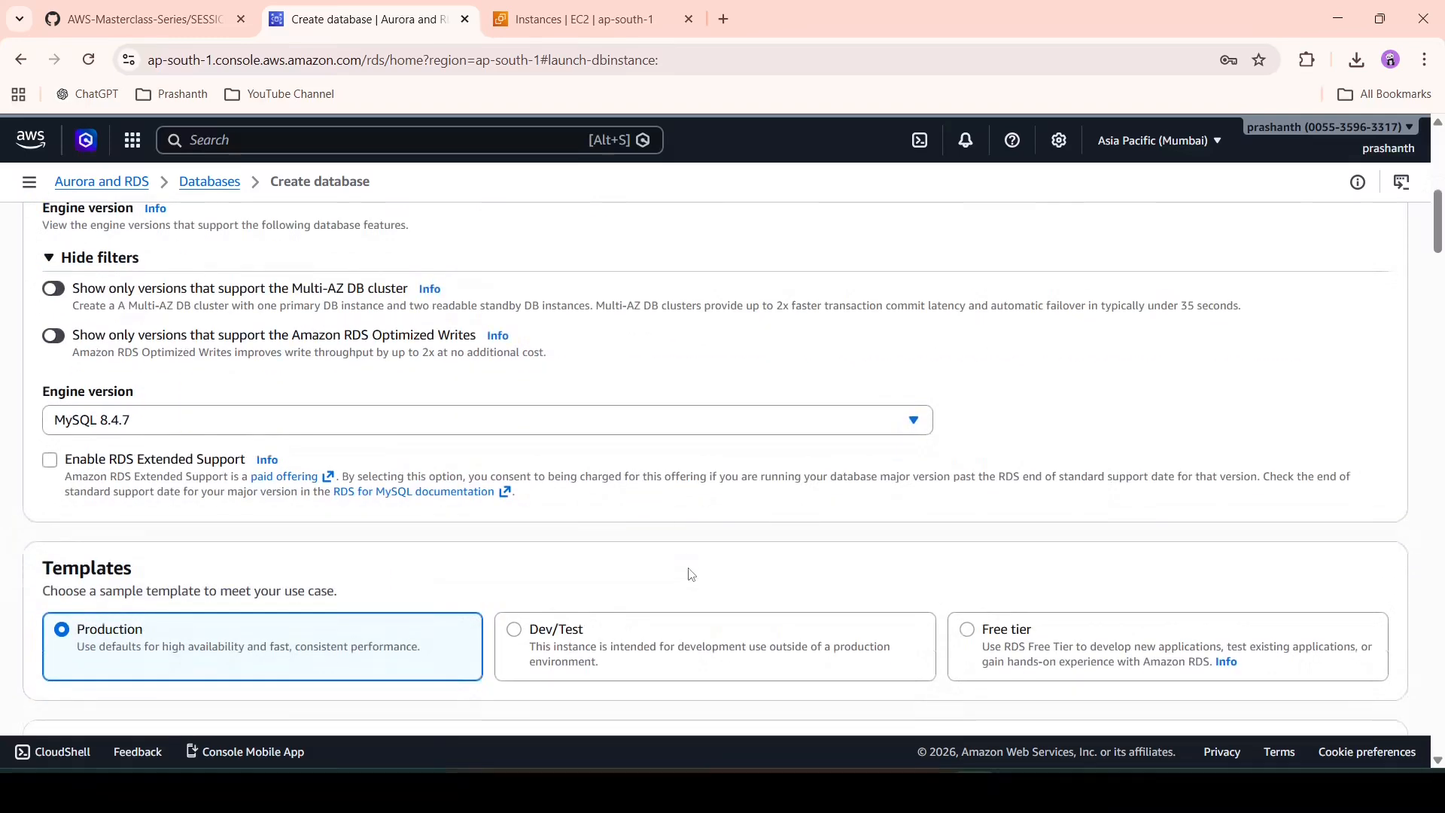
{"action": "scroll", "coordinate": [691, 574], "scroll_direction": "down", "scroll_amount": 1}
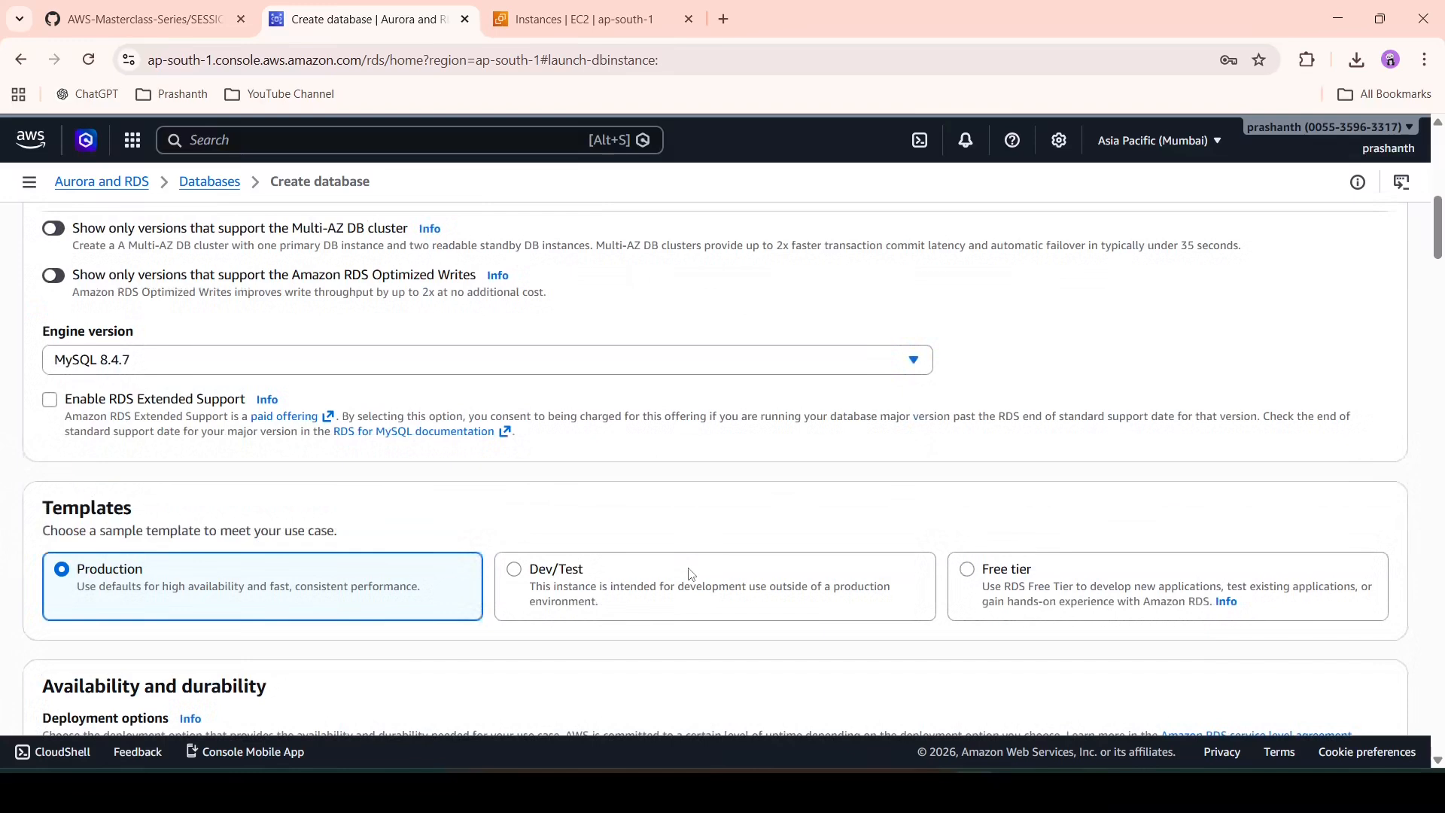
{"action": "scroll", "coordinate": [691, 575], "scroll_direction": "down", "scroll_amount": 1}
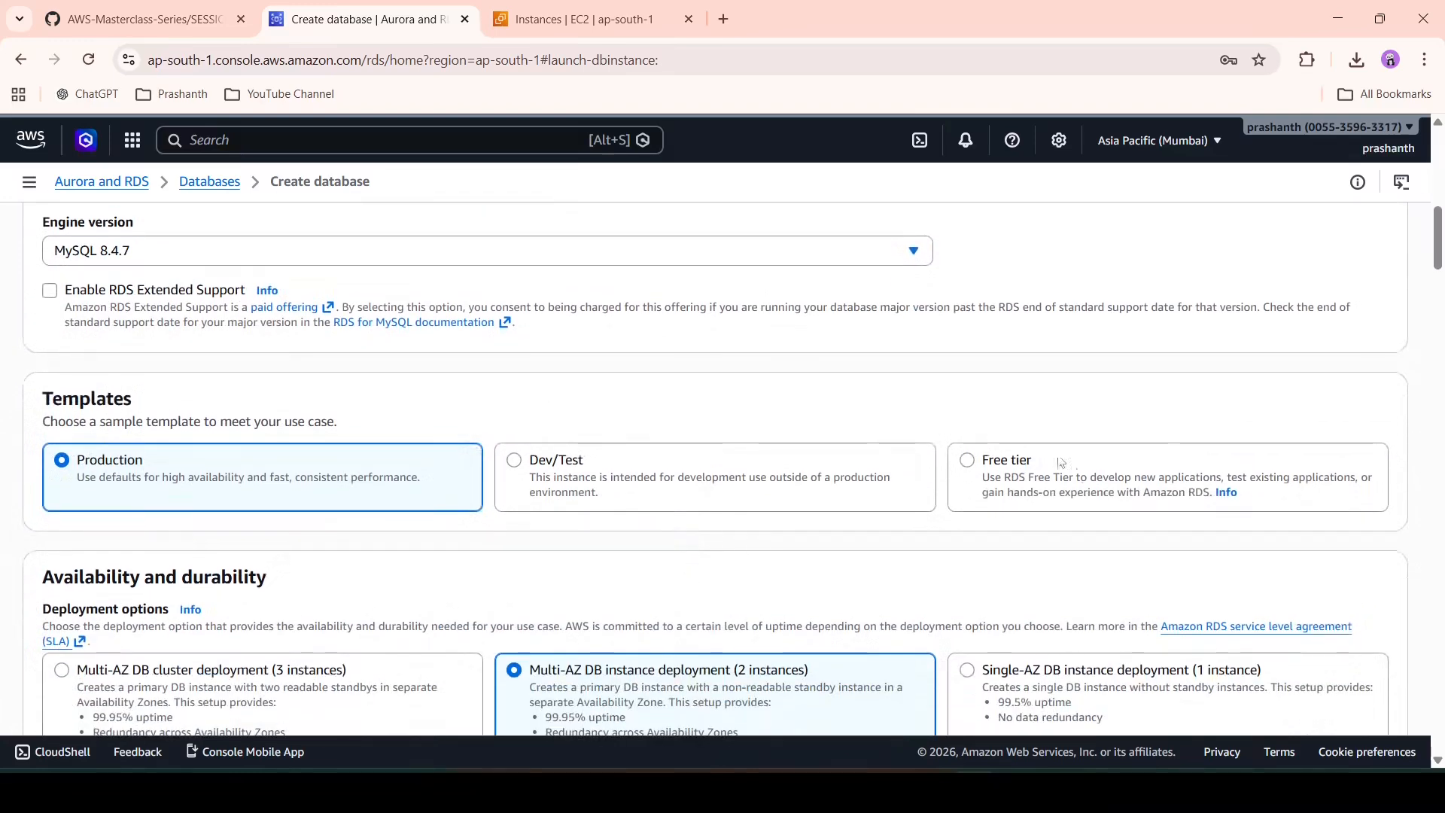
- Select the Free tier template, keeping Single-AZ deployment, and move on to Settings
{"action": "left_click", "coordinate": [1081, 475]}
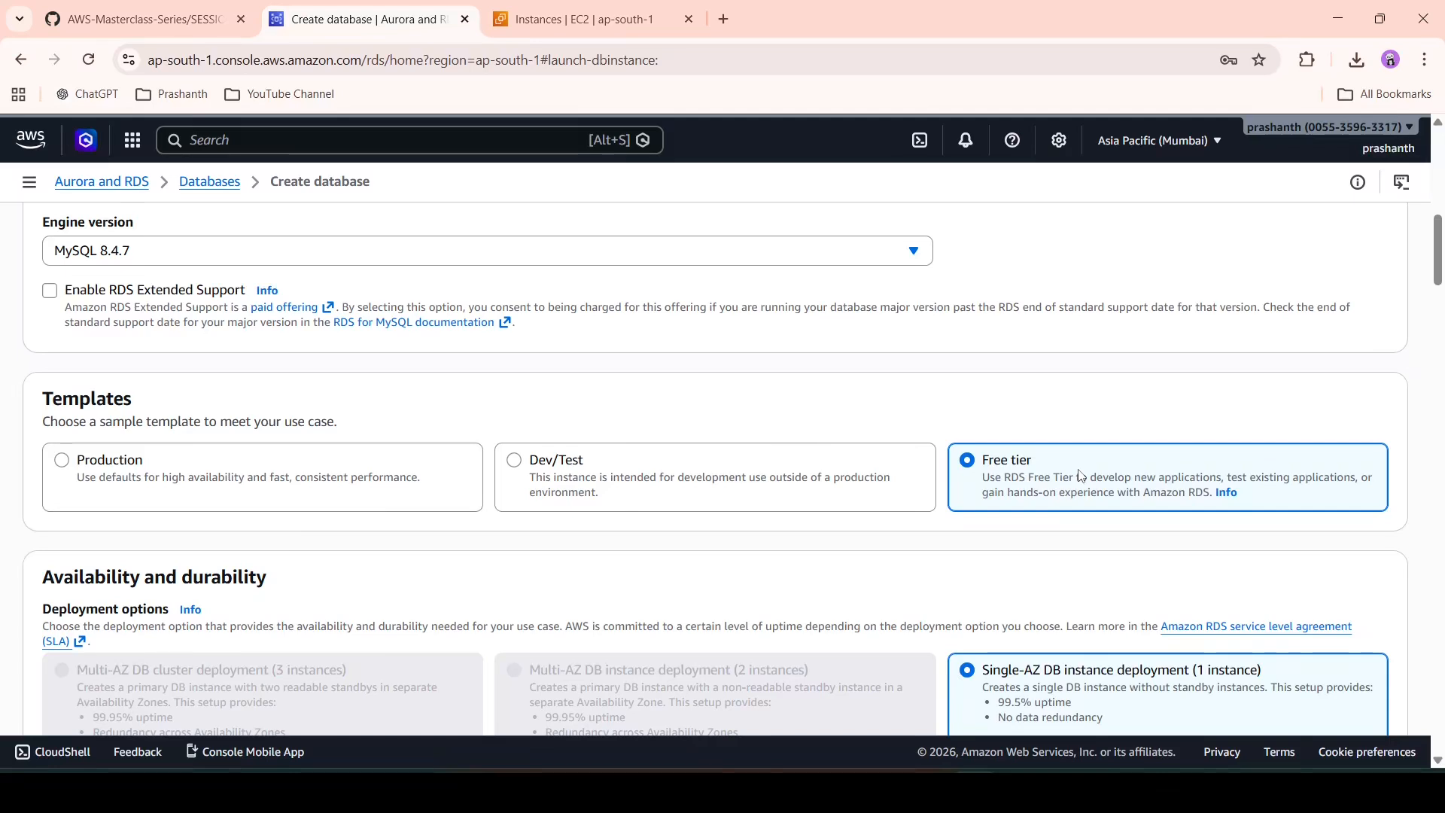
{"action": "scroll", "coordinate": [1081, 474], "scroll_direction": "down", "scroll_amount": 4}
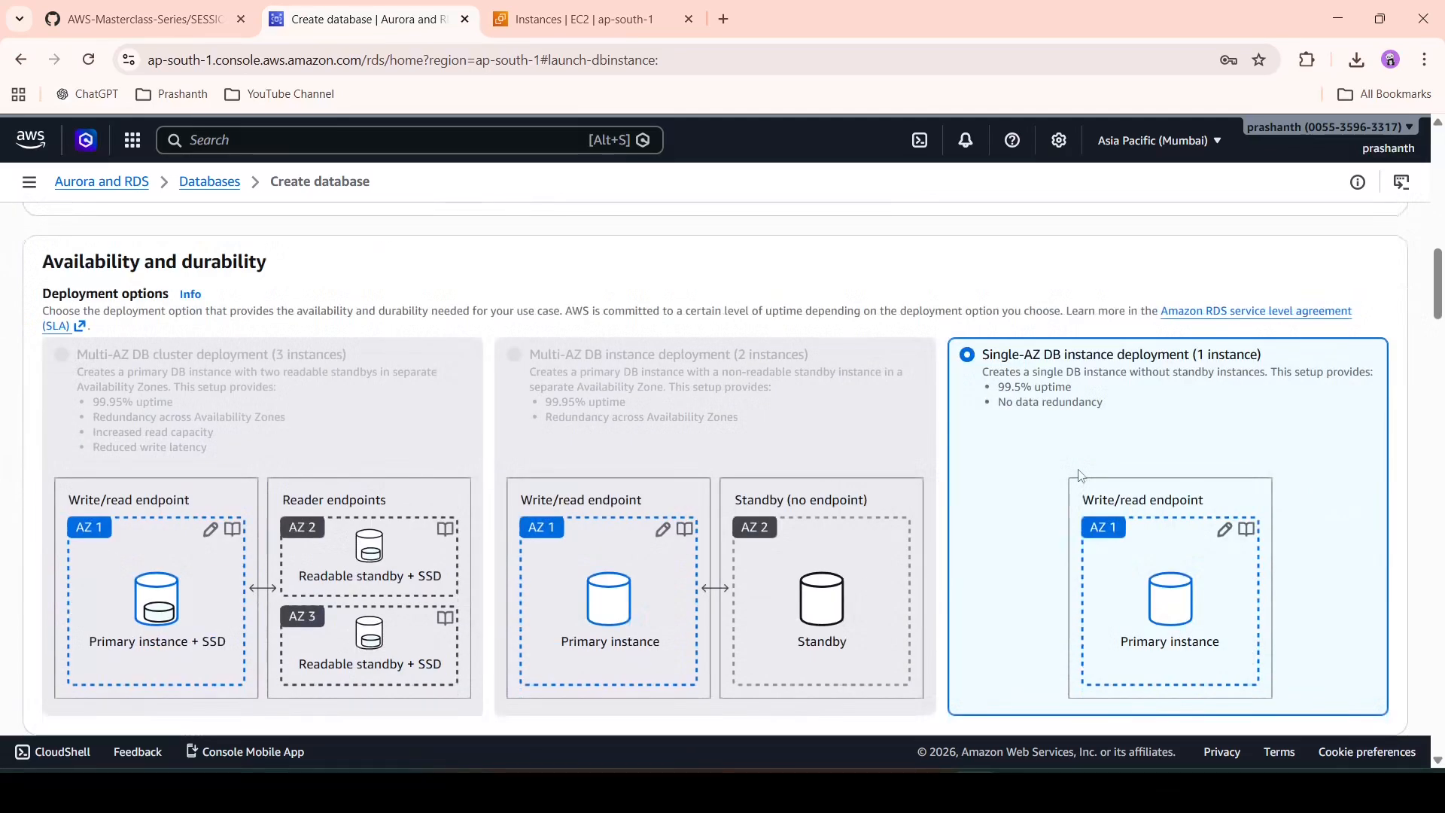
{"action": "scroll", "coordinate": [1081, 475], "scroll_direction": "down", "scroll_amount": 3}
{"action": "scroll", "coordinate": [1081, 475], "scroll_direction": "down", "scroll_amount": 1}
{"action": "scroll", "coordinate": [1079, 474], "scroll_direction": "up", "scroll_amount": 5}
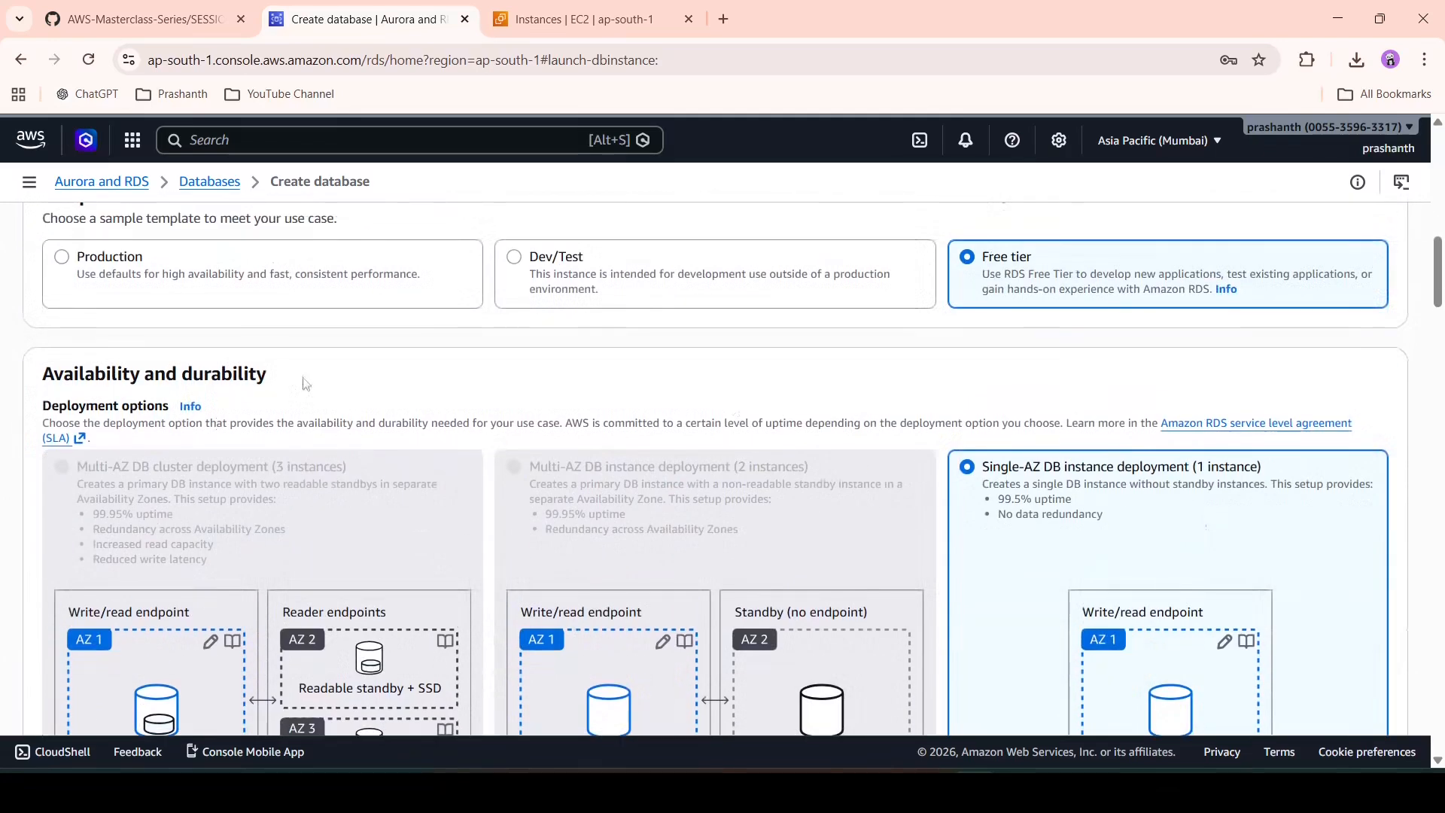
{"action": "scroll", "coordinate": [388, 412], "scroll_direction": "down", "scroll_amount": 2}
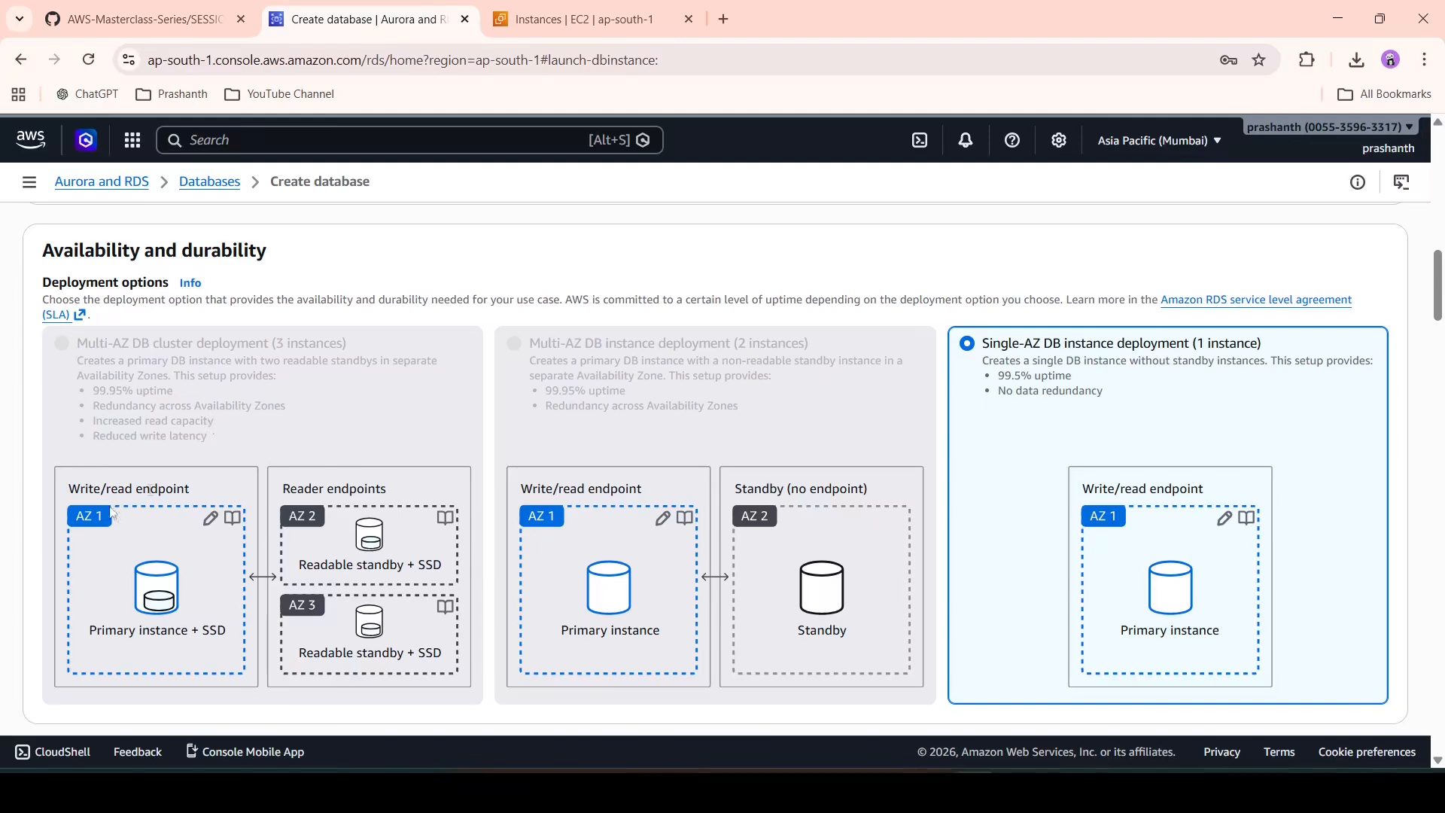
{"action": "scroll", "coordinate": [661, 525], "scroll_direction": "down", "scroll_amount": 1}
{"action": "scroll", "coordinate": [657, 518], "scroll_direction": "down", "scroll_amount": 1}
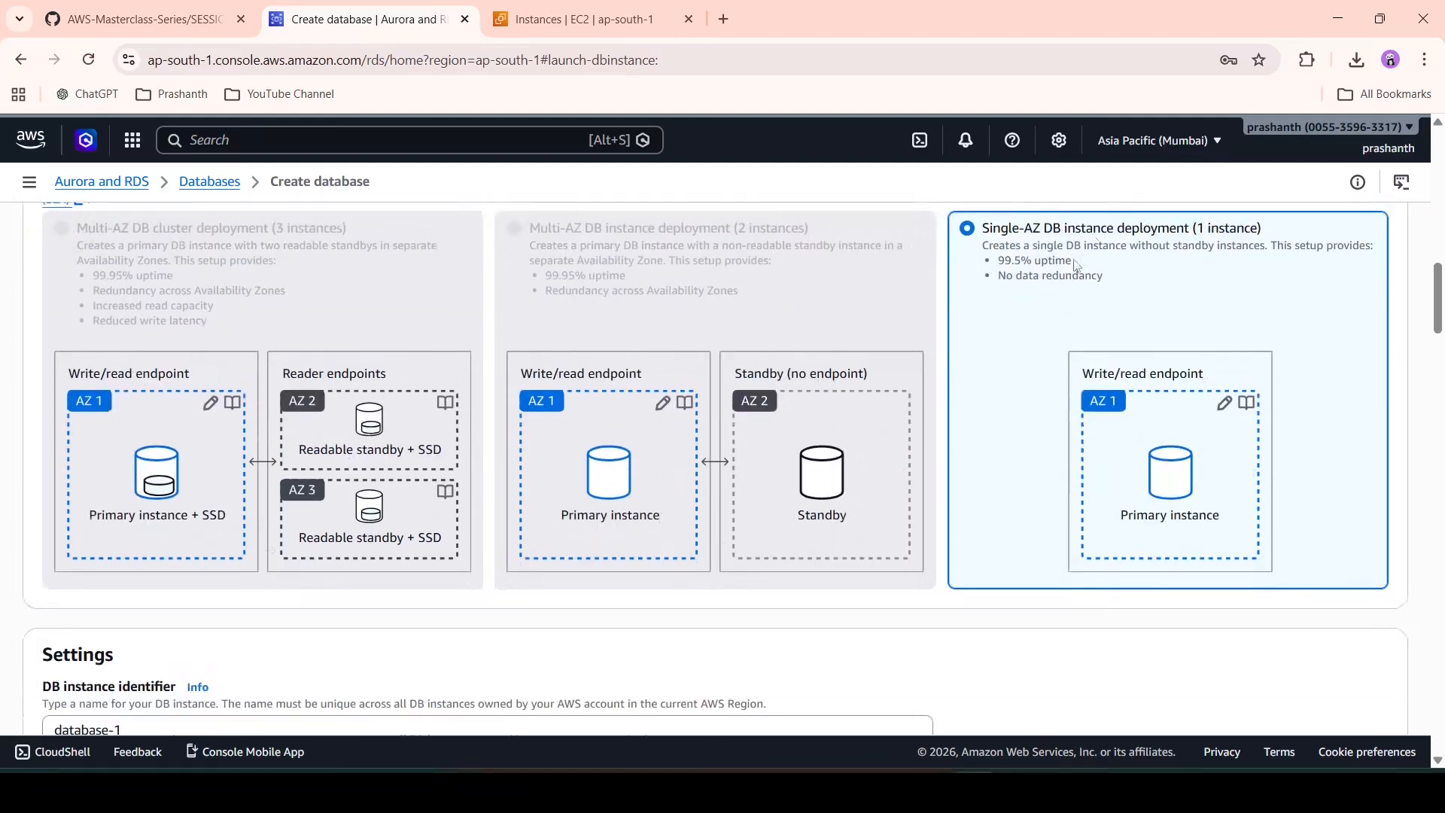
{"action": "scroll", "coordinate": [890, 363], "scroll_direction": "down", "scroll_amount": 4}
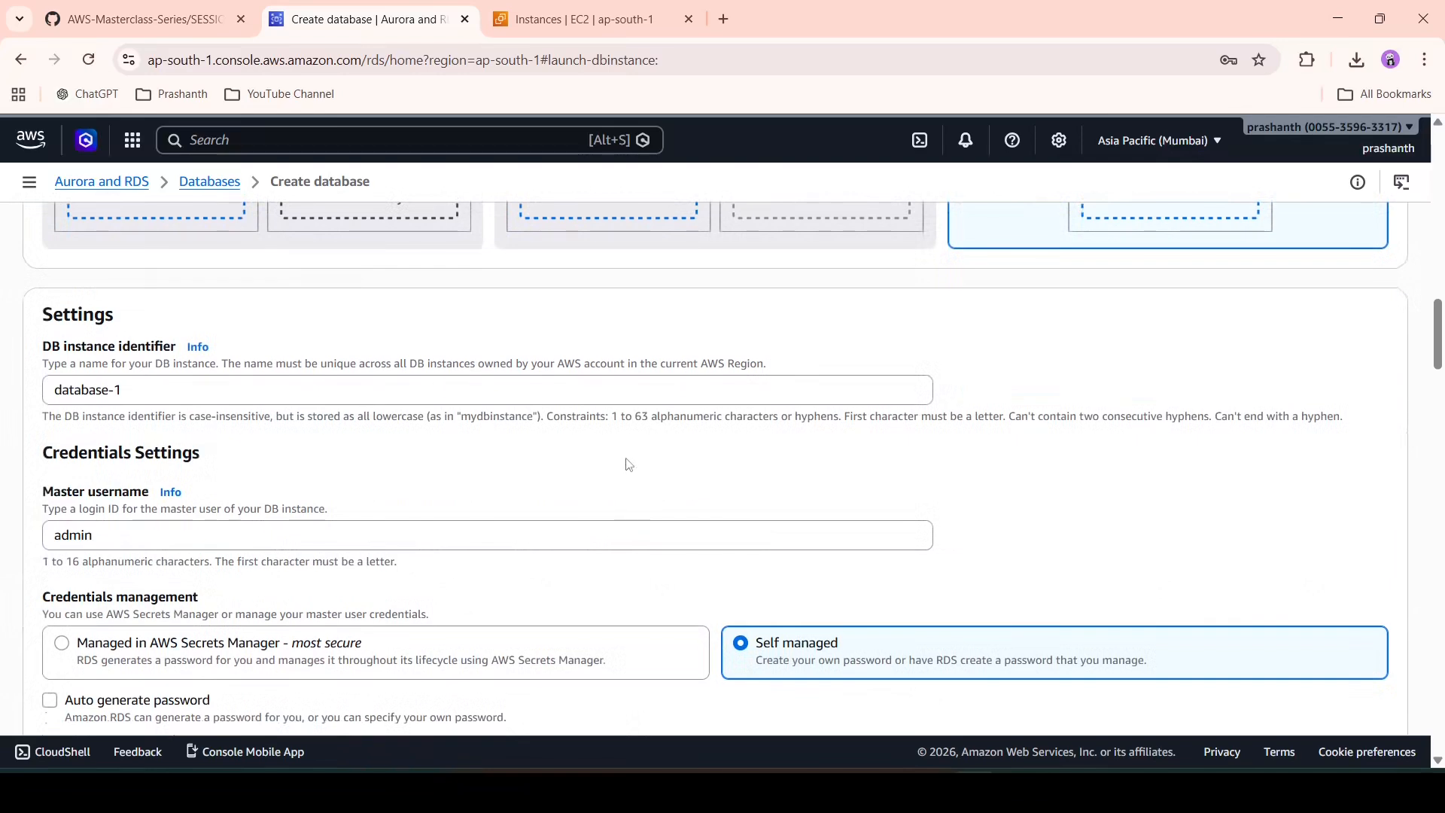
- Replace the default database-1 DB instance identifier with PR-RDS-DEMO
{"action": "double_click", "coordinate": [521, 388]}
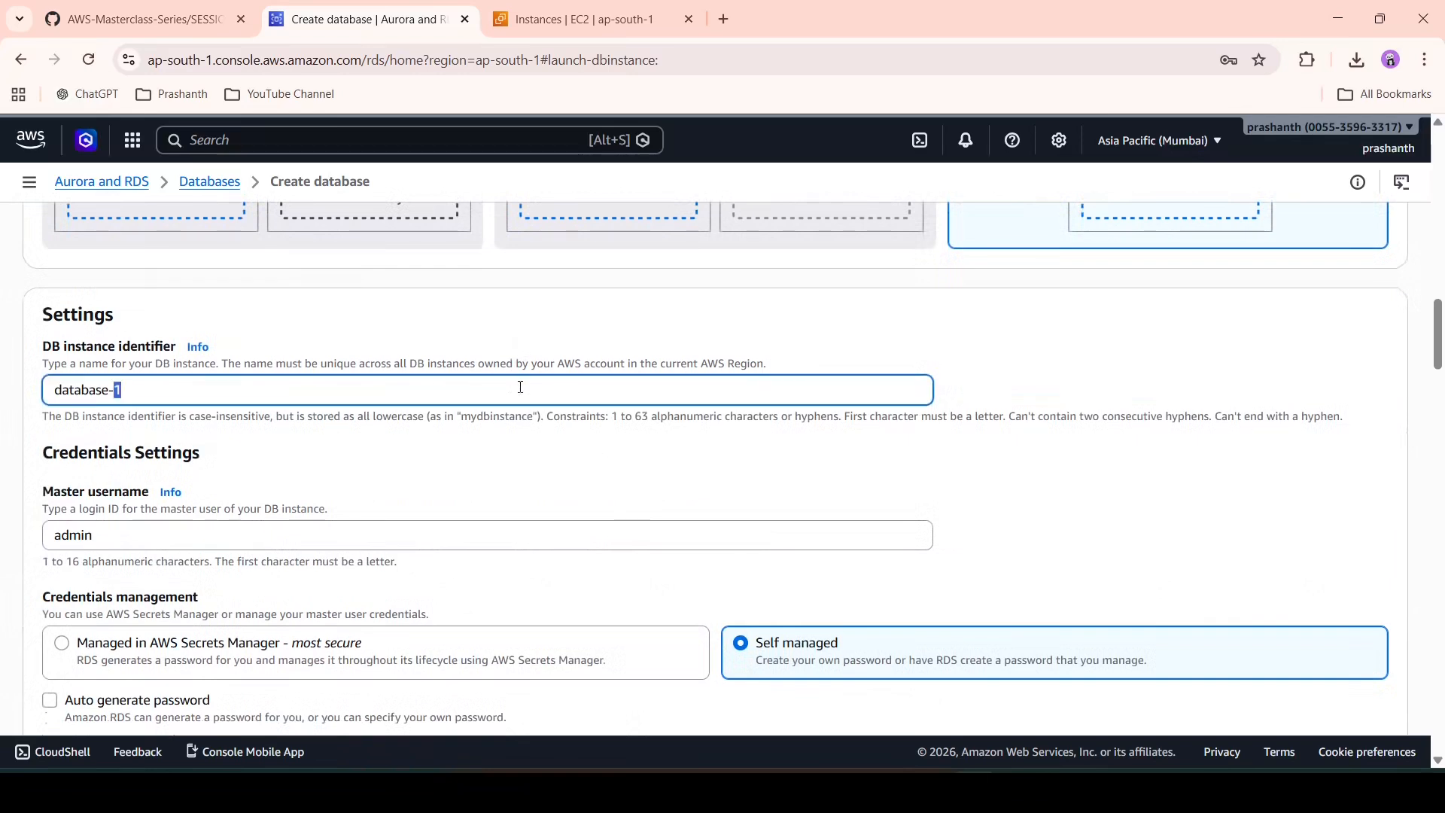
{"action": "key", "text": "ctrl+a"}
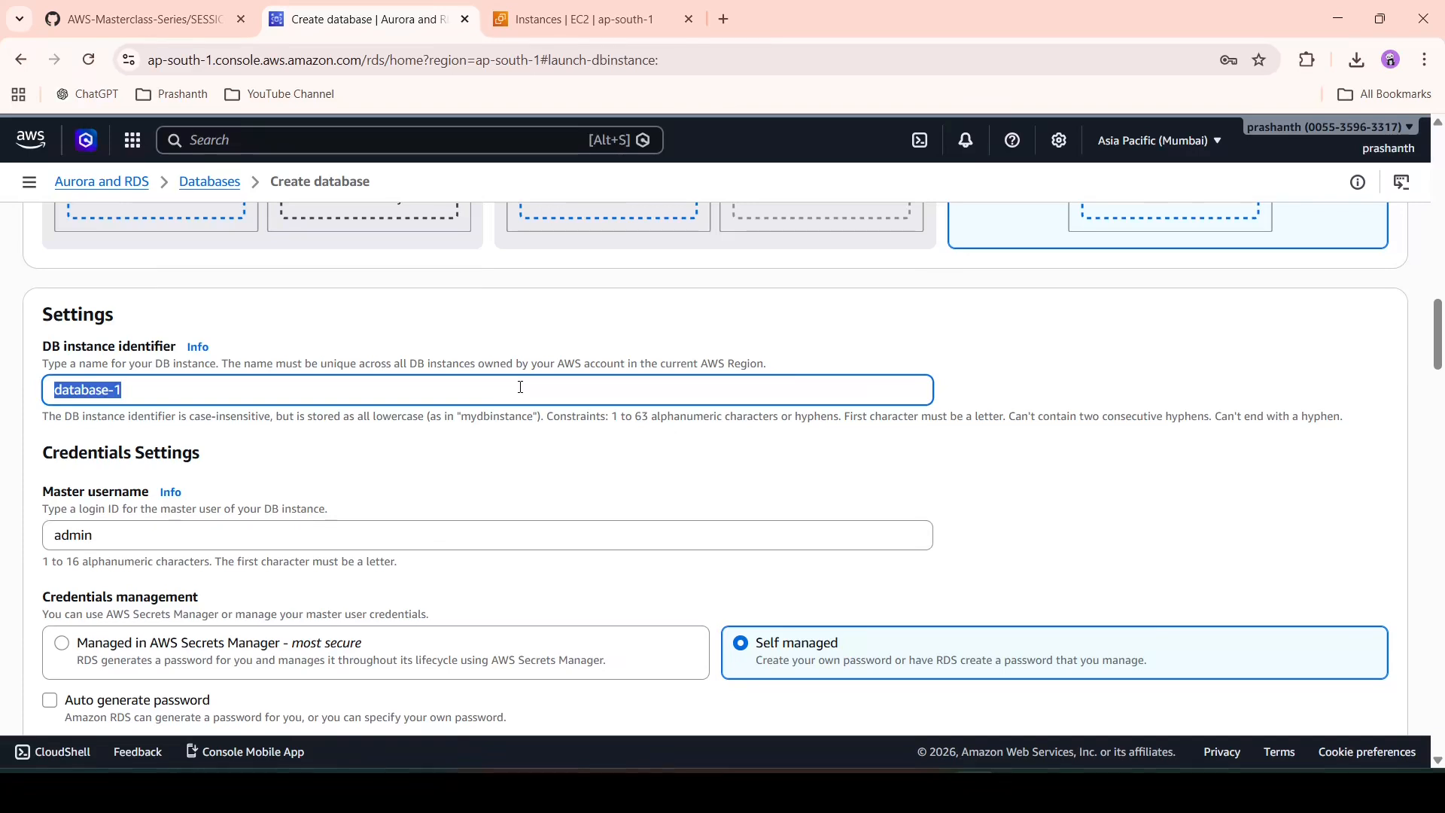
{"action": "type", "text": "PR-RDS-DEMO"}
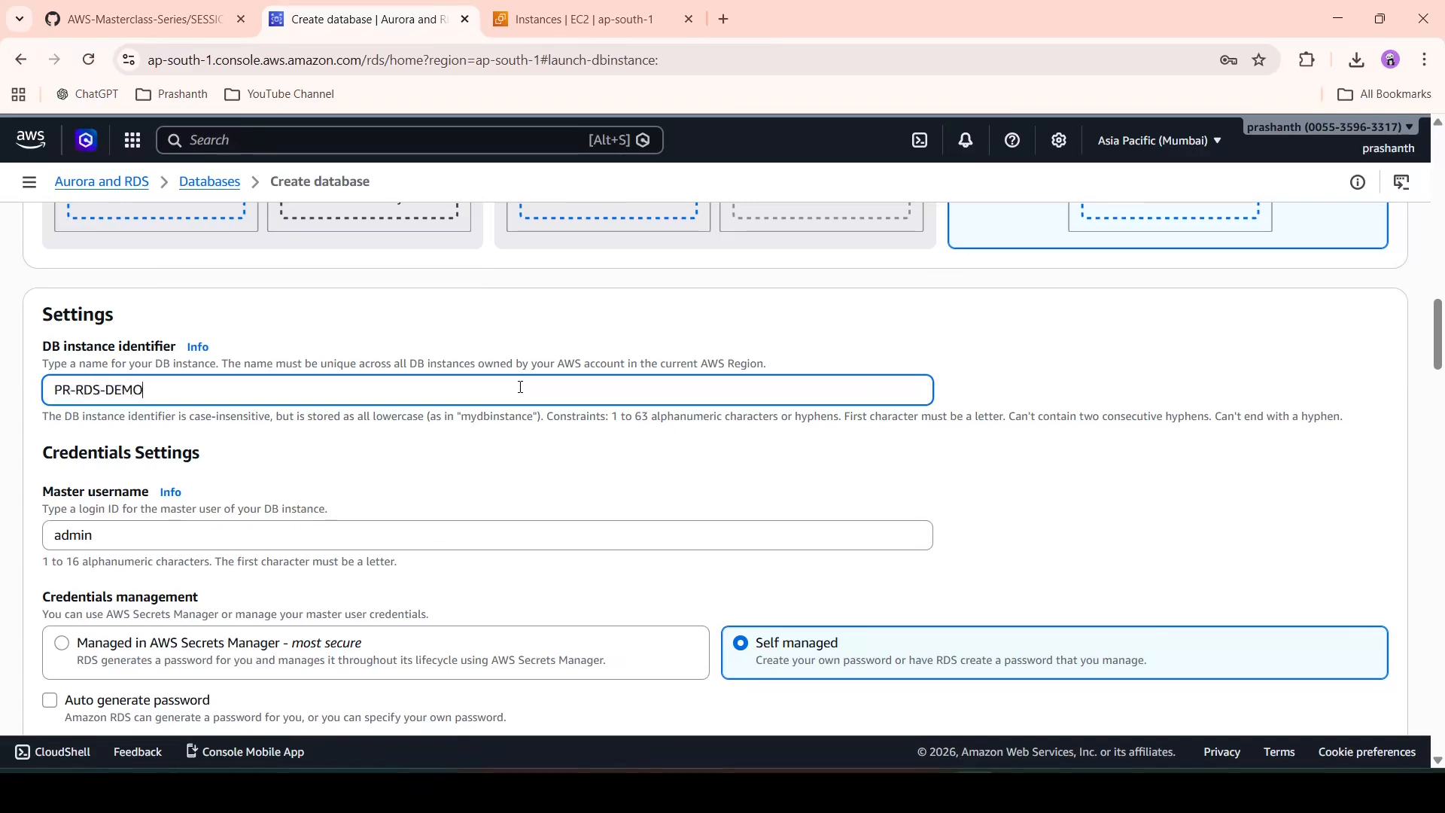
{"action": "left_click", "coordinate": [632, 477]}
{"action": "scroll", "coordinate": [633, 476], "scroll_direction": "down", "scroll_amount": 2}
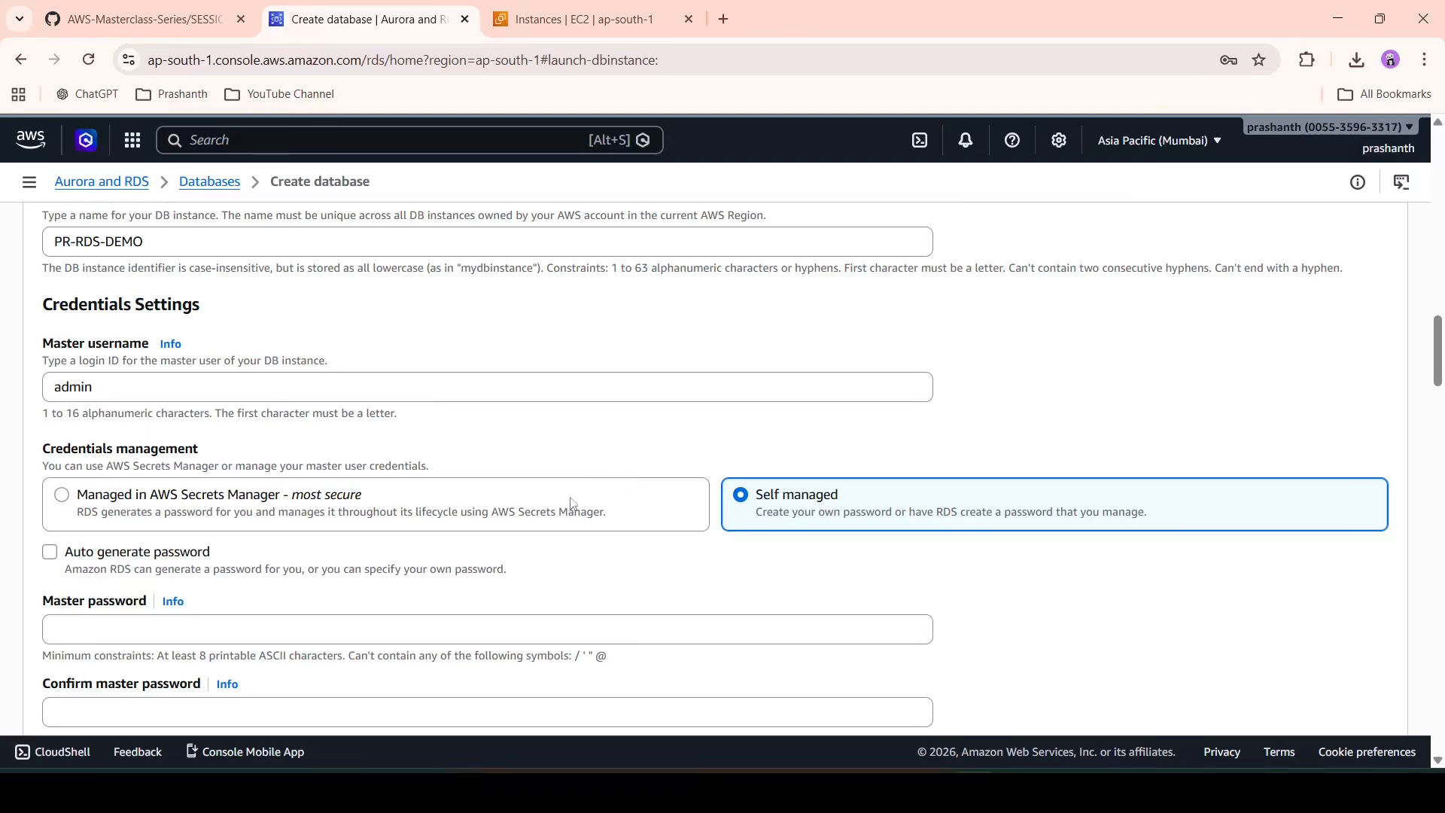
{"action": "scroll", "coordinate": [456, 578], "scroll_direction": "down", "scroll_amount": 1}
- Enter the self-managed master password and confirm it in the second field
{"action": "left_click", "coordinate": [454, 572]}
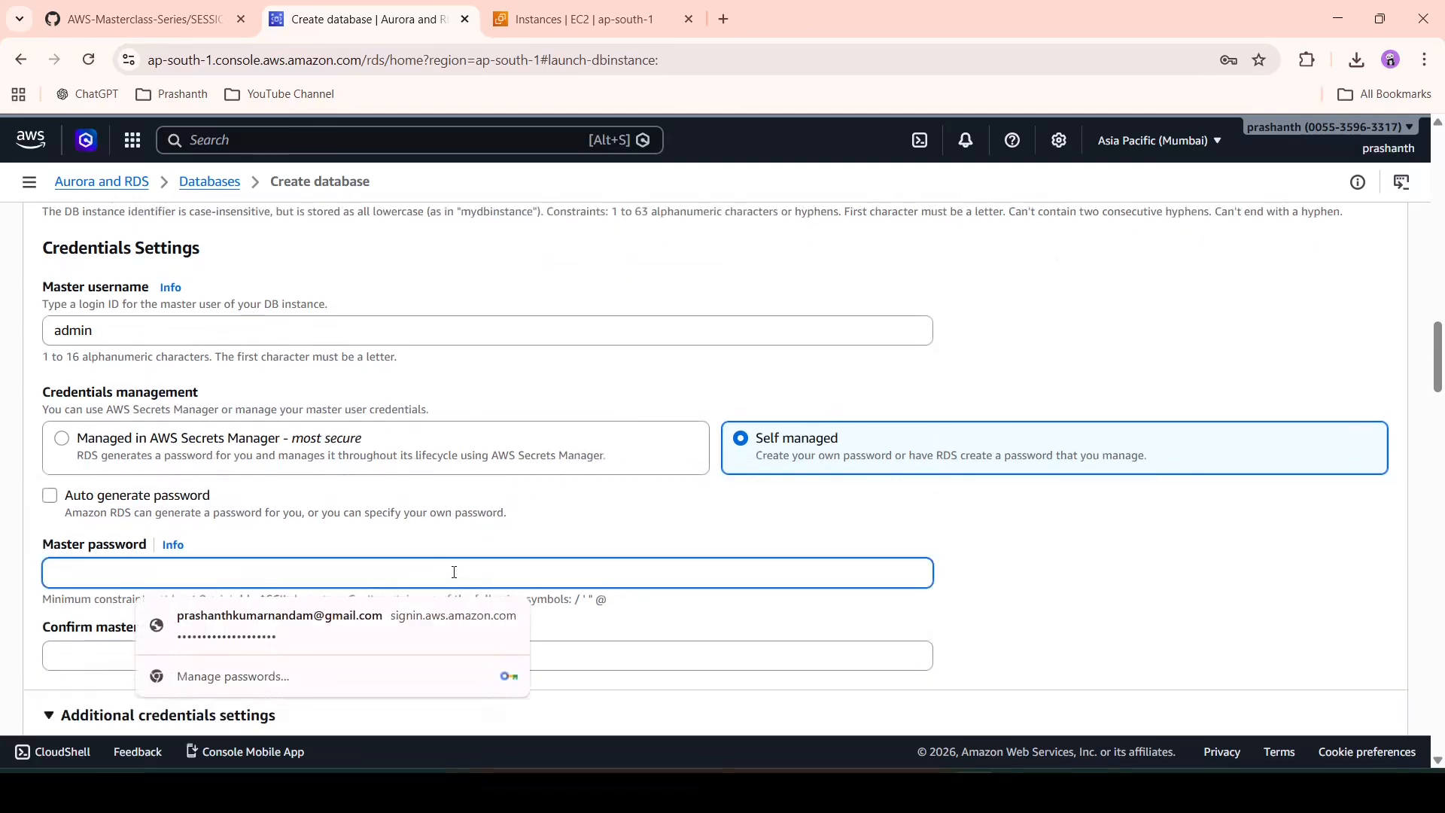
{"action": "type", "text": "admin1234"}
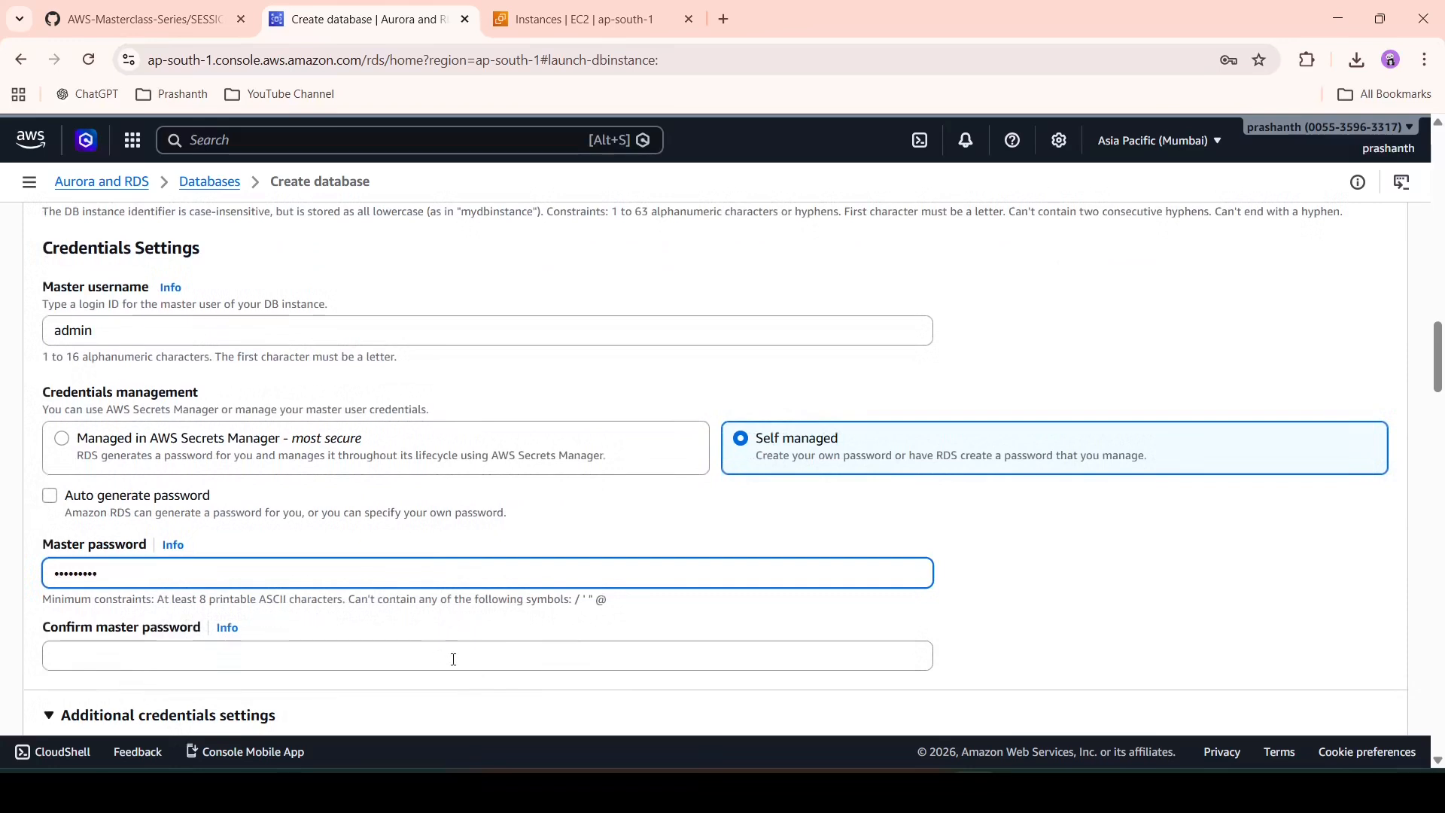
{"action": "left_click", "coordinate": [454, 660]}
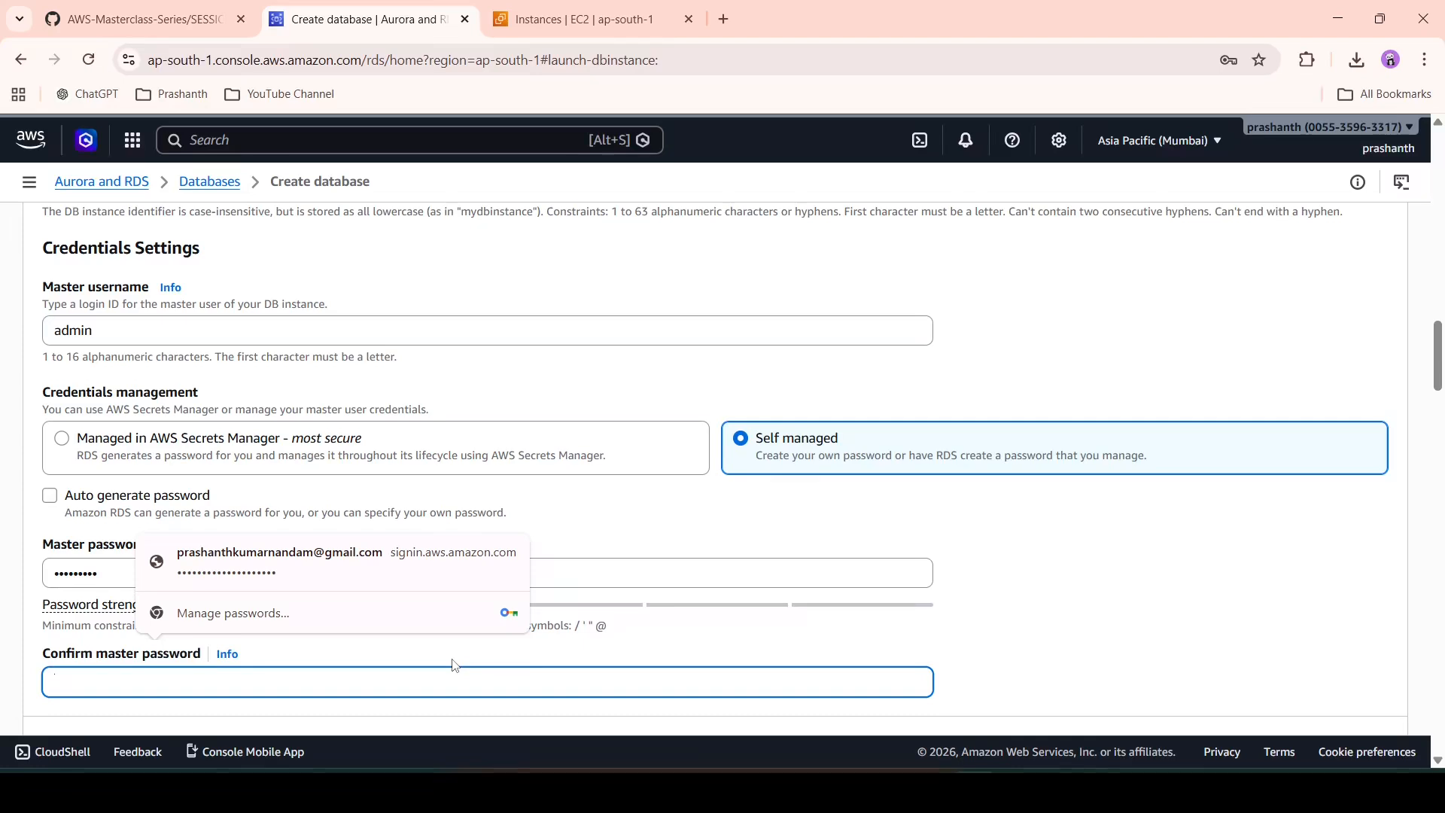
{"action": "type", "text": "admin1234"}
{"action": "left_click", "coordinate": [1006, 619]}
{"action": "scroll", "coordinate": [1006, 619], "scroll_direction": "down", "scroll_amount": 3}
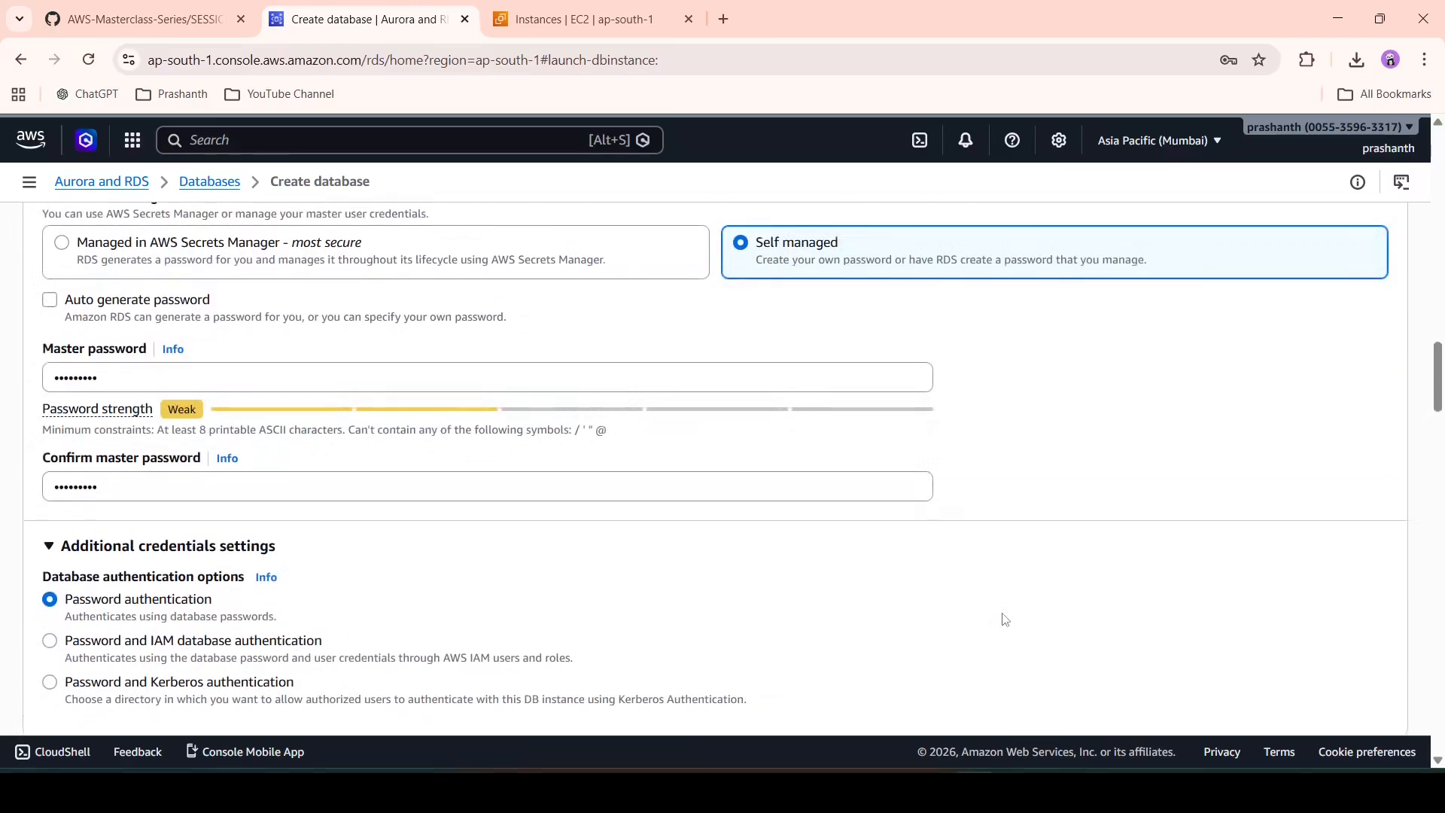
{"action": "scroll", "coordinate": [1005, 619], "scroll_direction": "down", "scroll_amount": 1}
{"action": "scroll", "coordinate": [1005, 620], "scroll_direction": "down", "scroll_amount": 4}
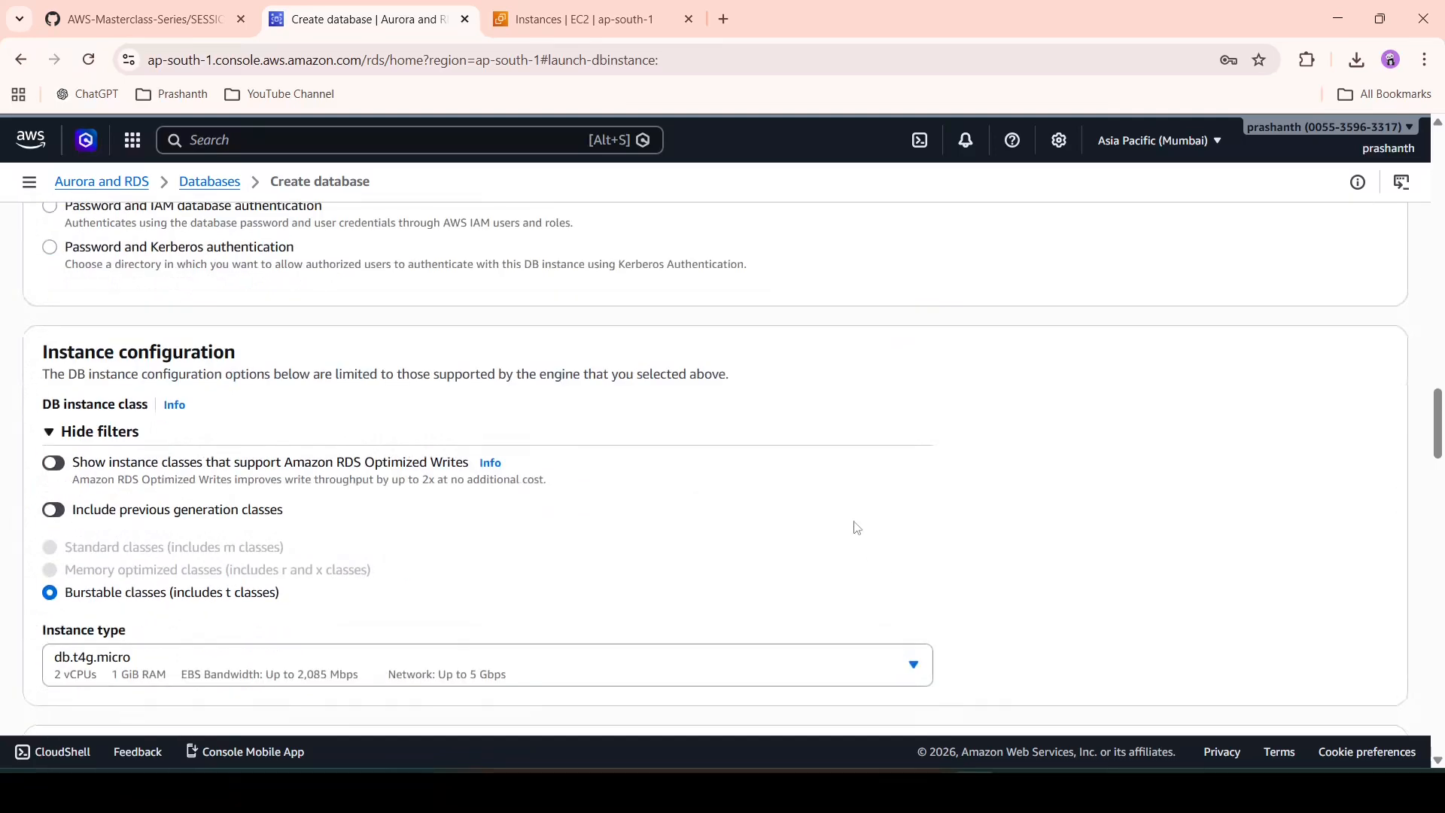
- Set the instance class to db.t3.micro
{"action": "scroll", "coordinate": [857, 528], "scroll_direction": "down", "scroll_amount": 1}
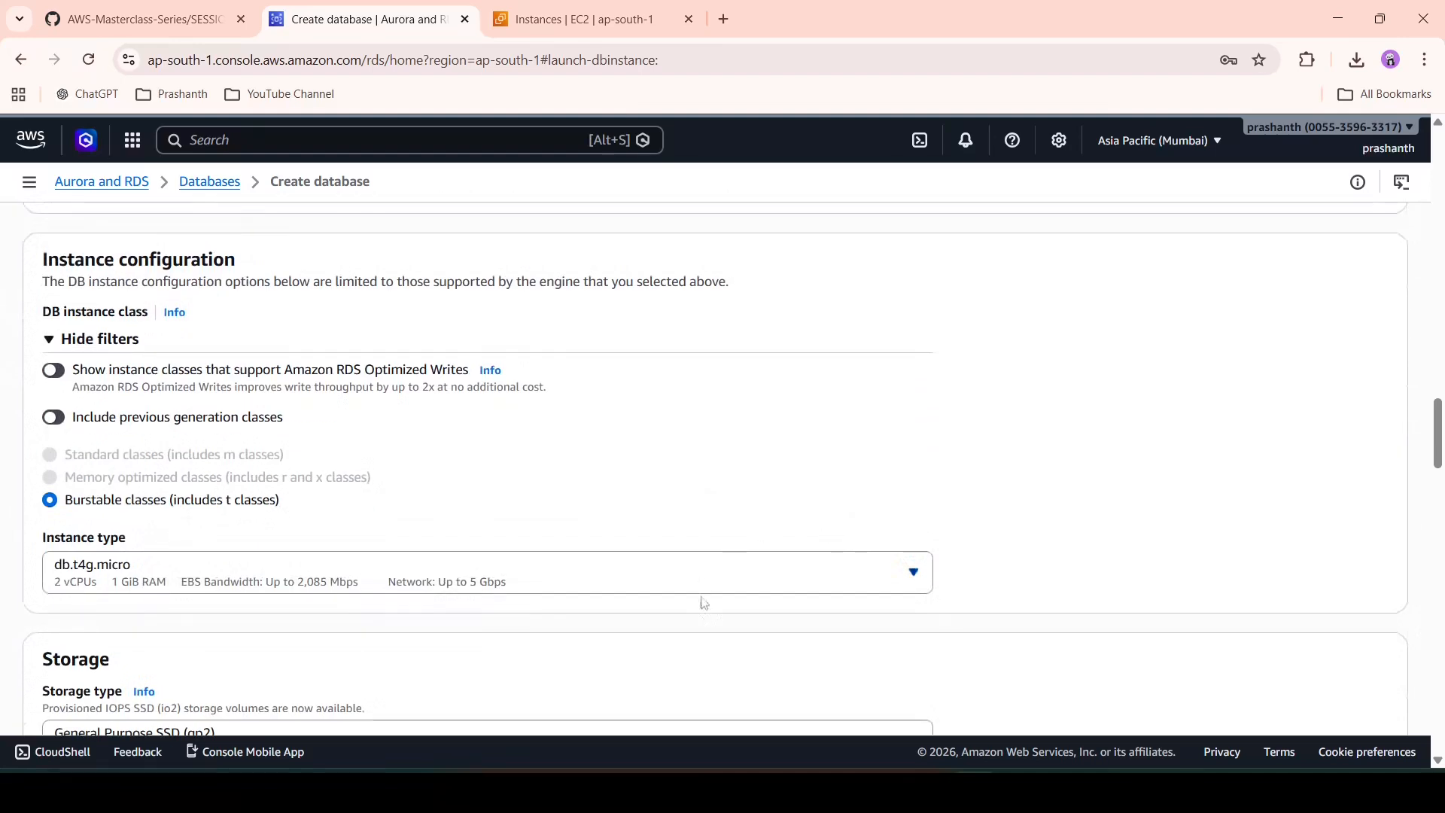
{"action": "left_click", "coordinate": [760, 573]}
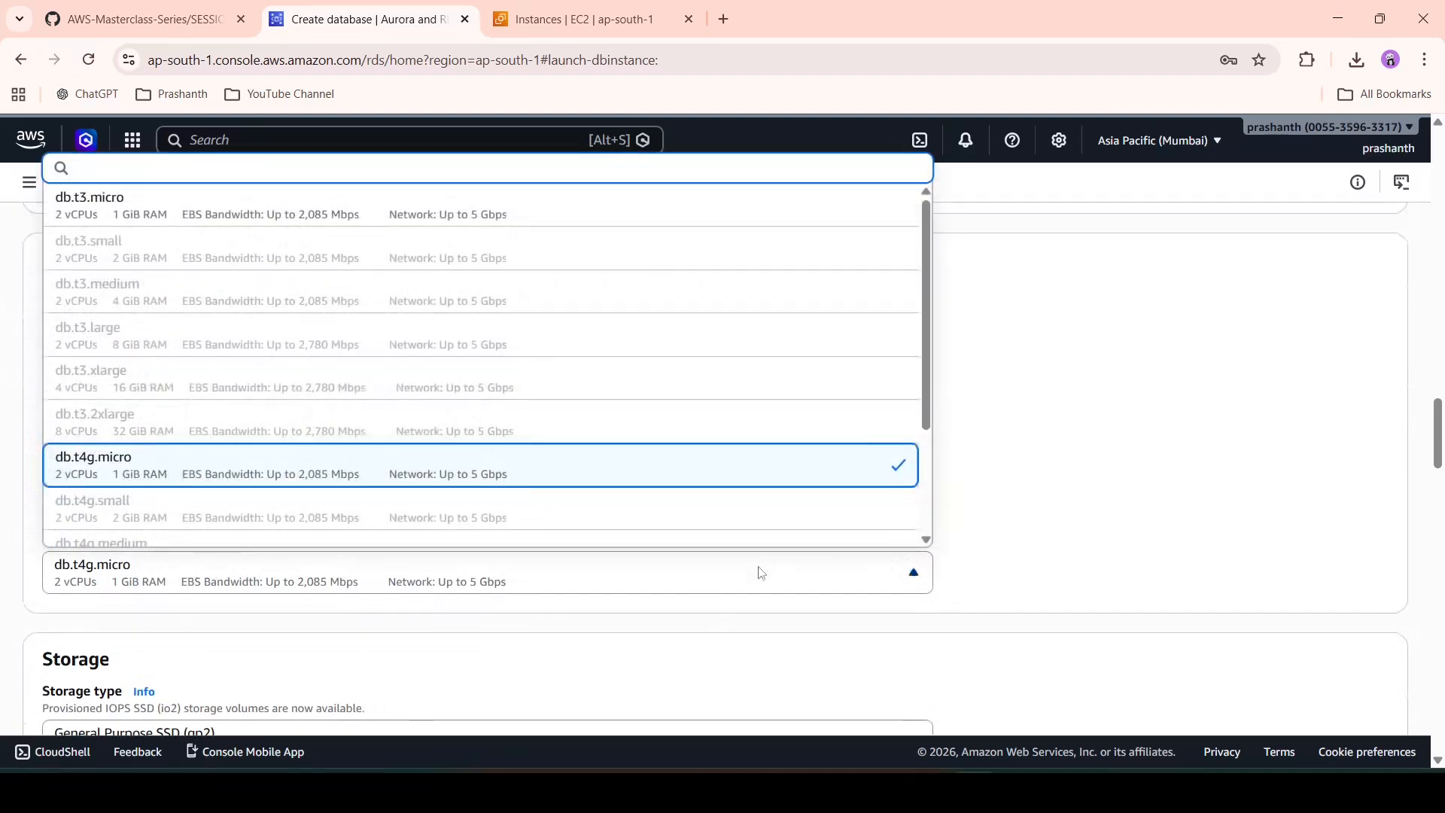
{"action": "left_click", "coordinate": [575, 213]}
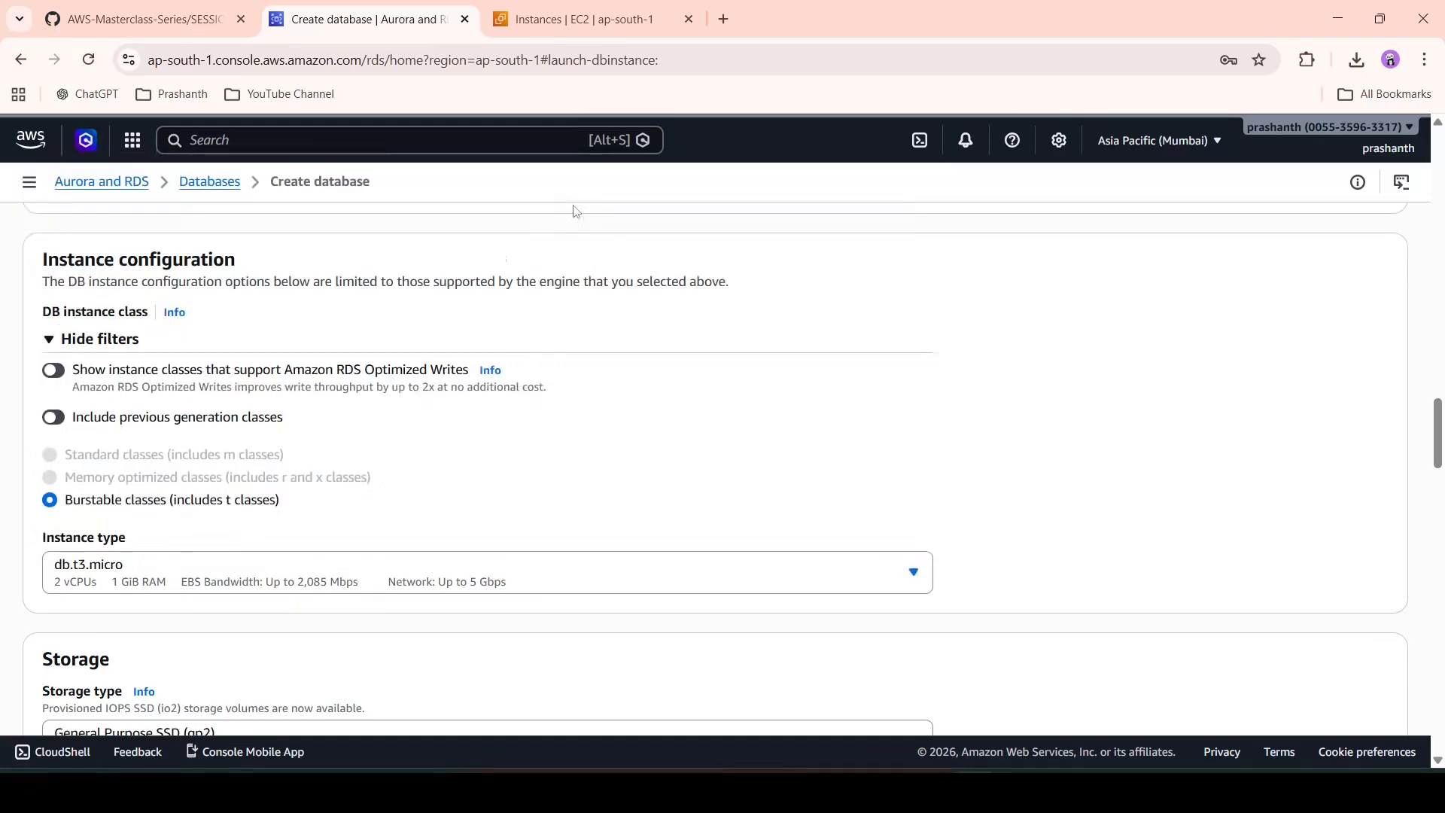
{"action": "scroll", "coordinate": [723, 475], "scroll_direction": "down", "scroll_amount": 2}
{"action": "scroll", "coordinate": [724, 473], "scroll_direction": "down", "scroll_amount": 2}
{"action": "scroll", "coordinate": [724, 474], "scroll_direction": "down", "scroll_amount": 2}
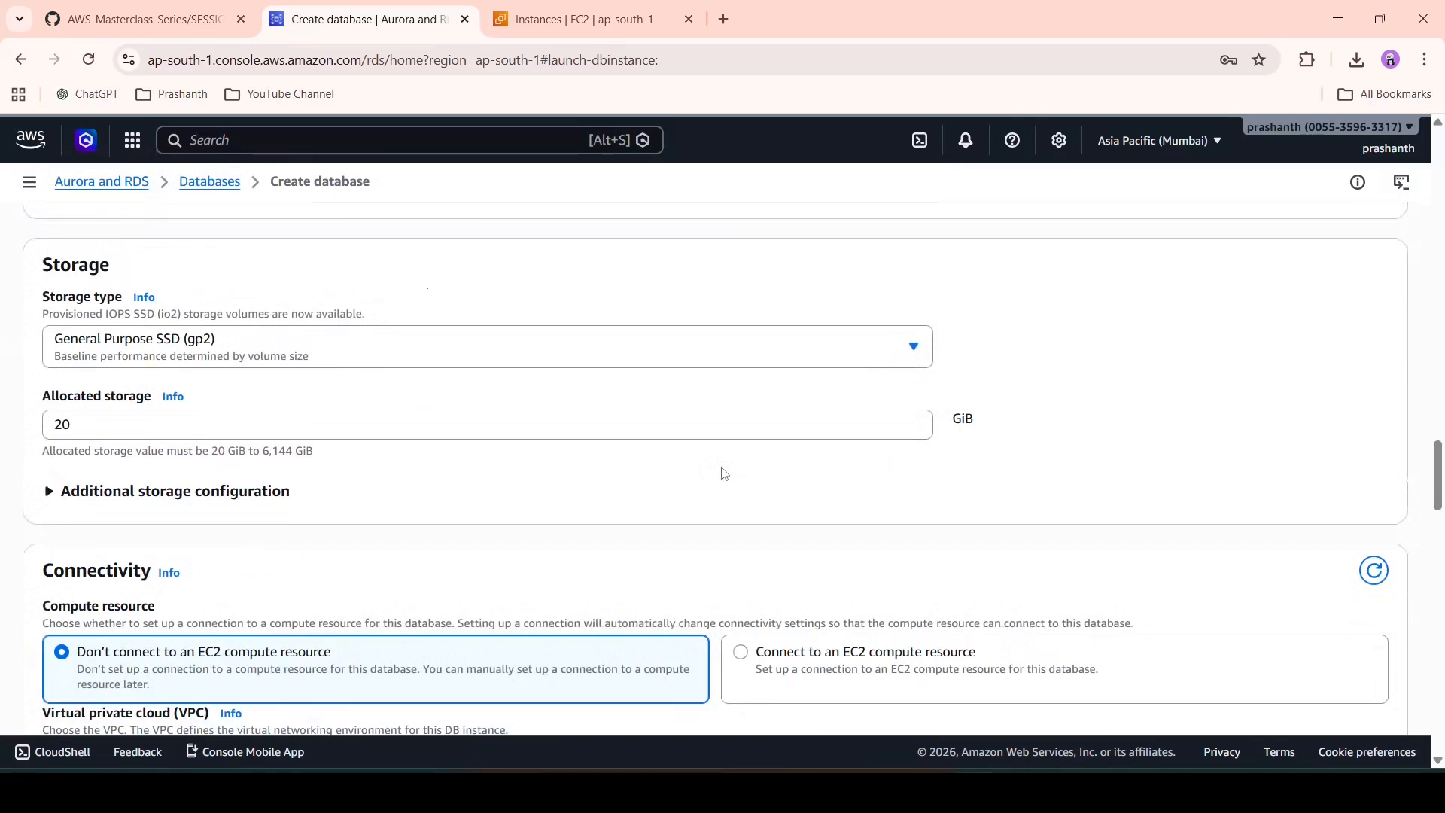
{"action": "scroll", "coordinate": [724, 474], "scroll_direction": "down", "scroll_amount": 2}
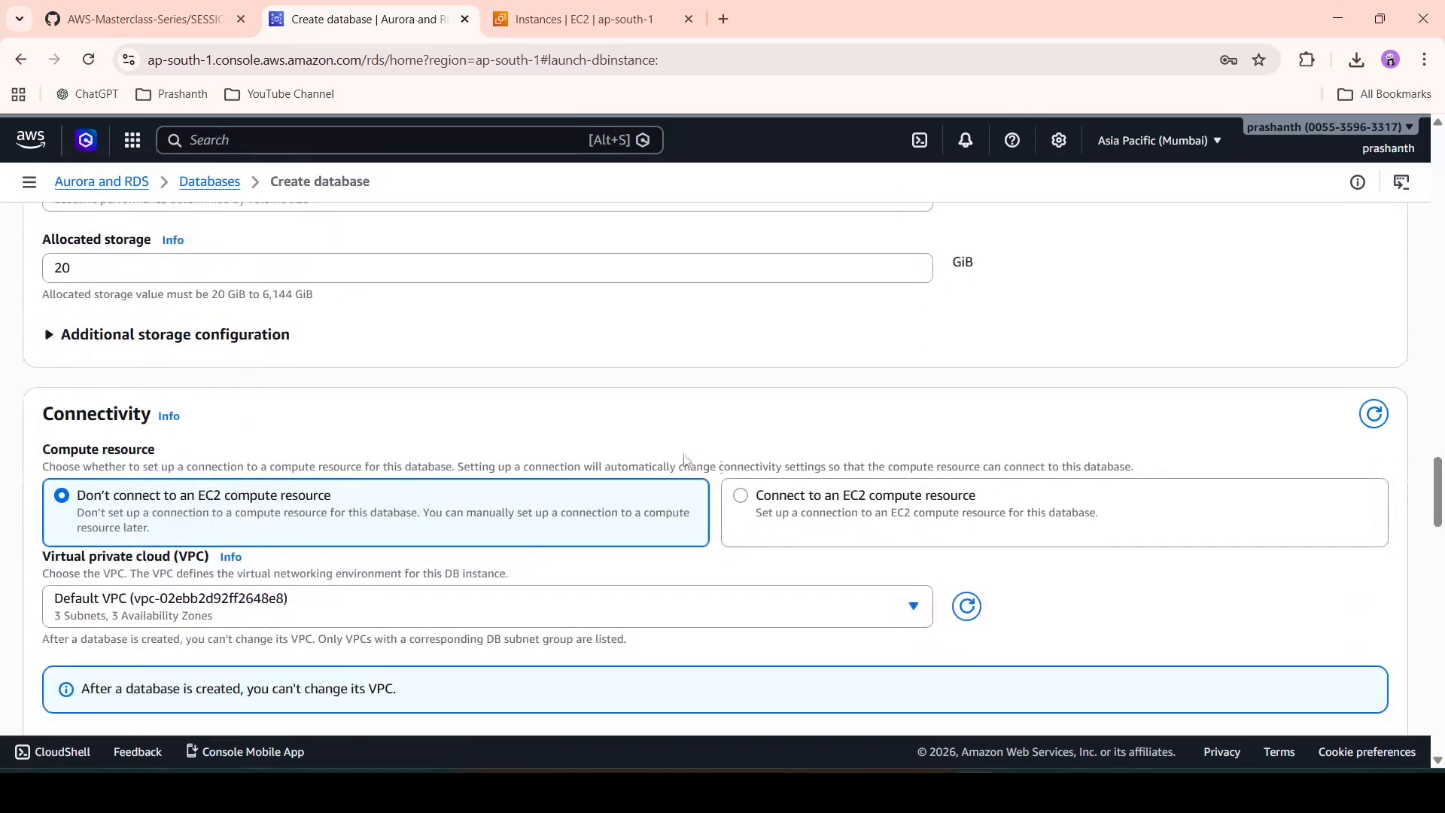
{"action": "scroll", "coordinate": [687, 459], "scroll_direction": "down", "scroll_amount": 1}
- Try linking EC2 instance i-0dbba3a434808254c, then revert to not connecting an EC2 compute resource
{"action": "left_click", "coordinate": [742, 410]}
{"action": "left_click", "coordinate": [706, 459]}
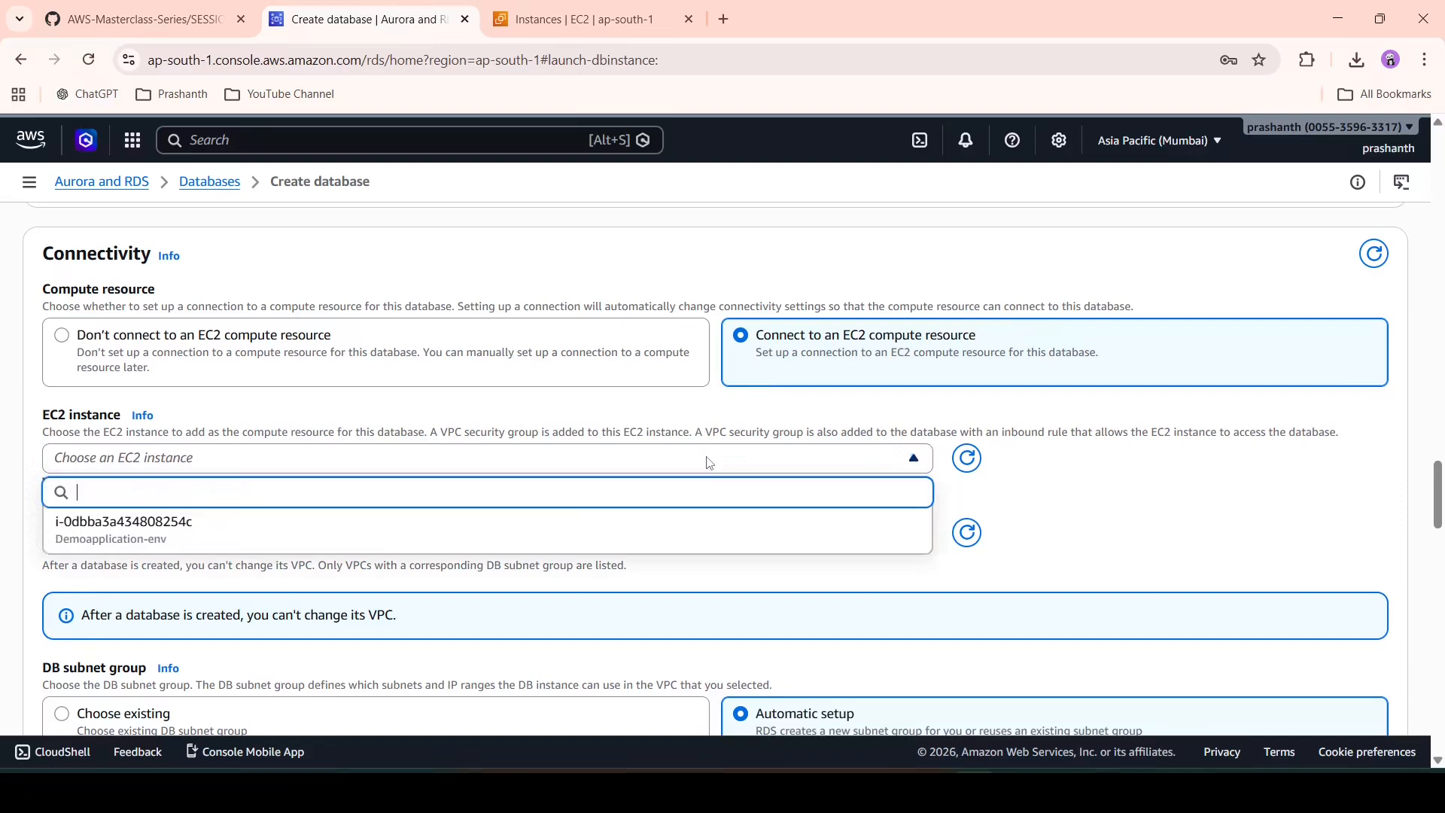
{"action": "left_click", "coordinate": [609, 534]}
{"action": "scroll", "coordinate": [602, 532], "scroll_direction": "up", "scroll_amount": 2}
{"action": "left_click", "coordinate": [587, 476]}
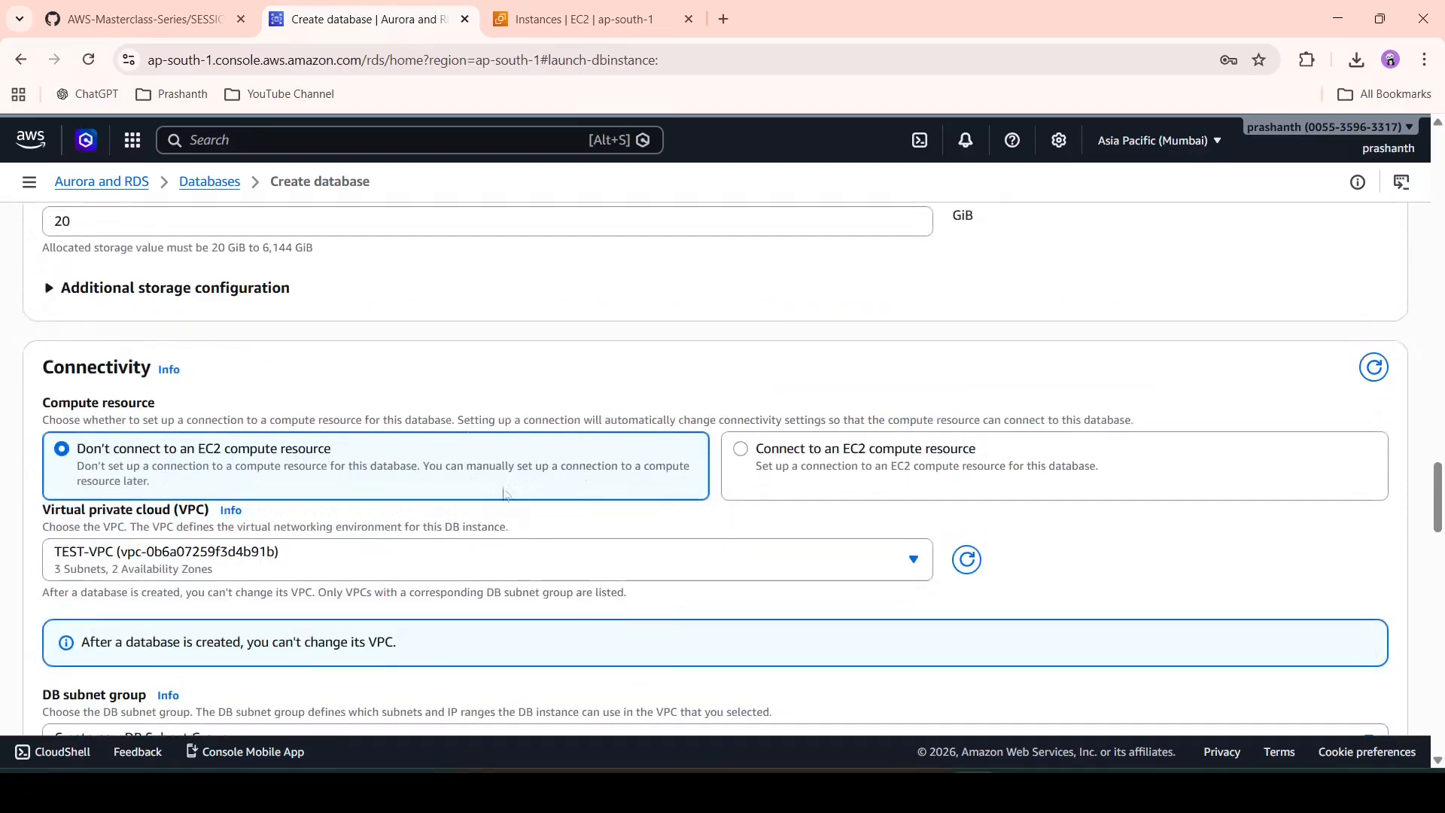
{"action": "scroll", "coordinate": [553, 484], "scroll_direction": "down", "scroll_amount": 1}
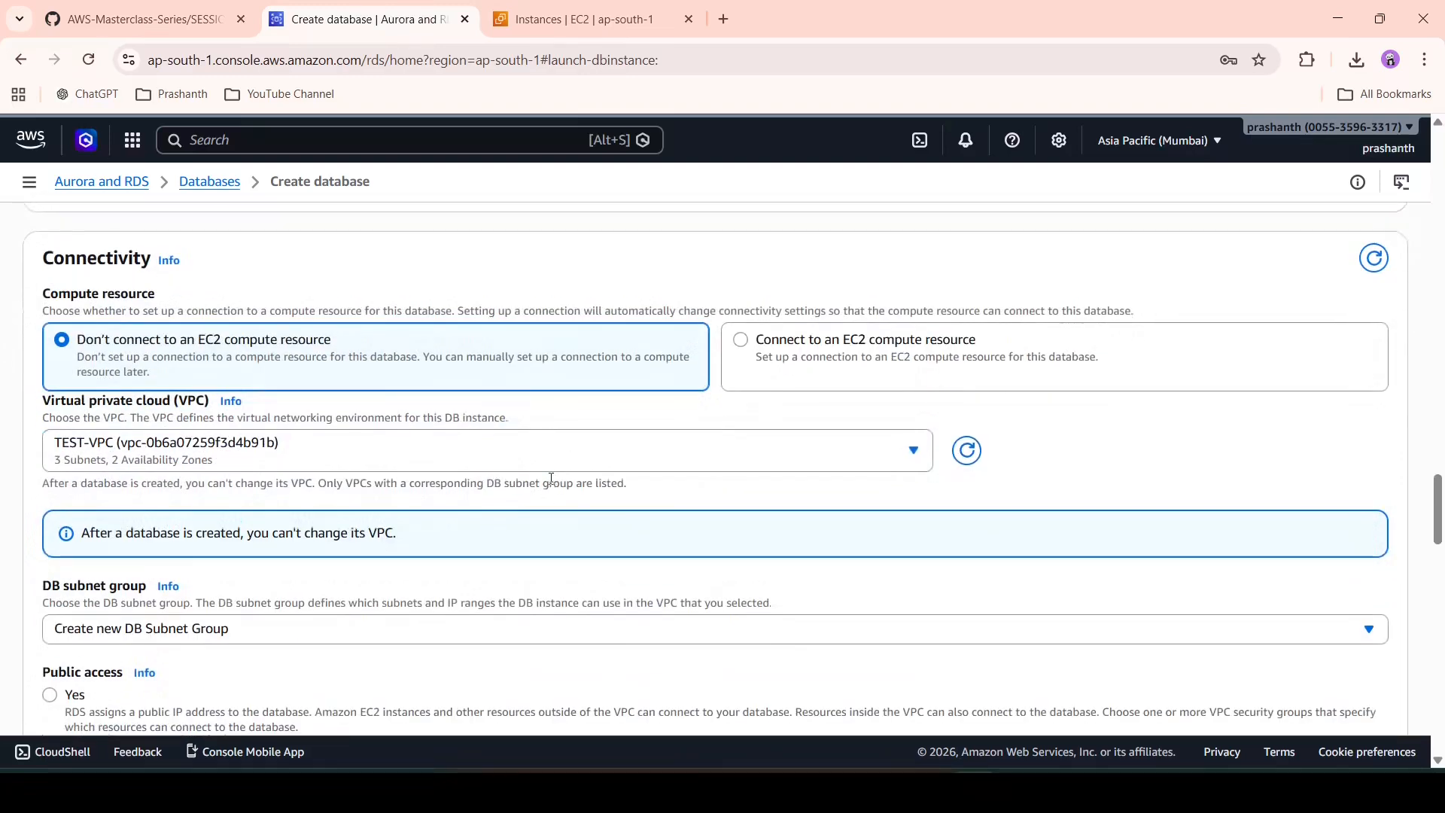
{"action": "scroll", "coordinate": [553, 484], "scroll_direction": "down", "scroll_amount": 2}
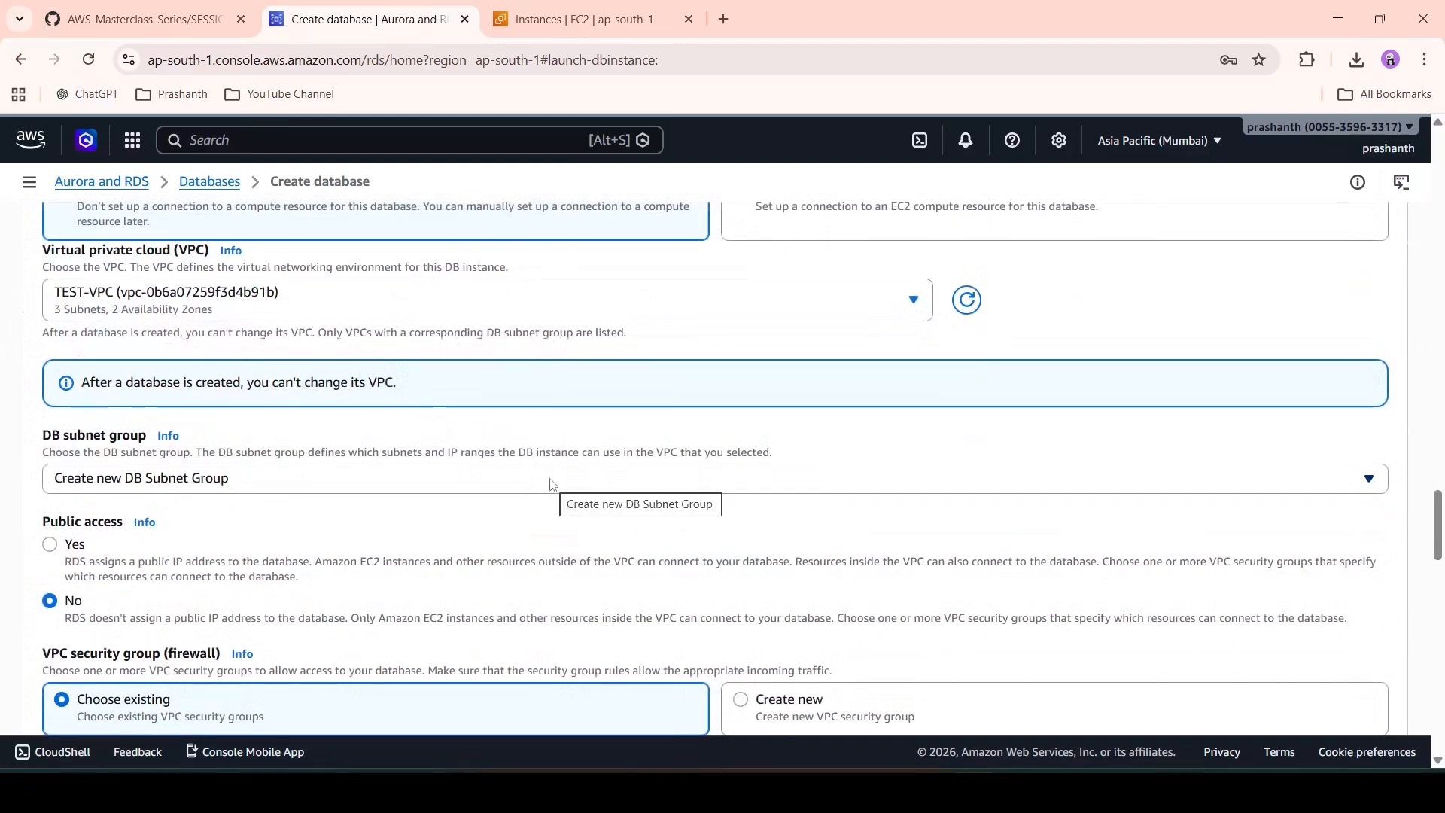
- Make the database publicly accessible and keep Availability Zone at No preference
{"action": "left_click", "coordinate": [71, 545]}
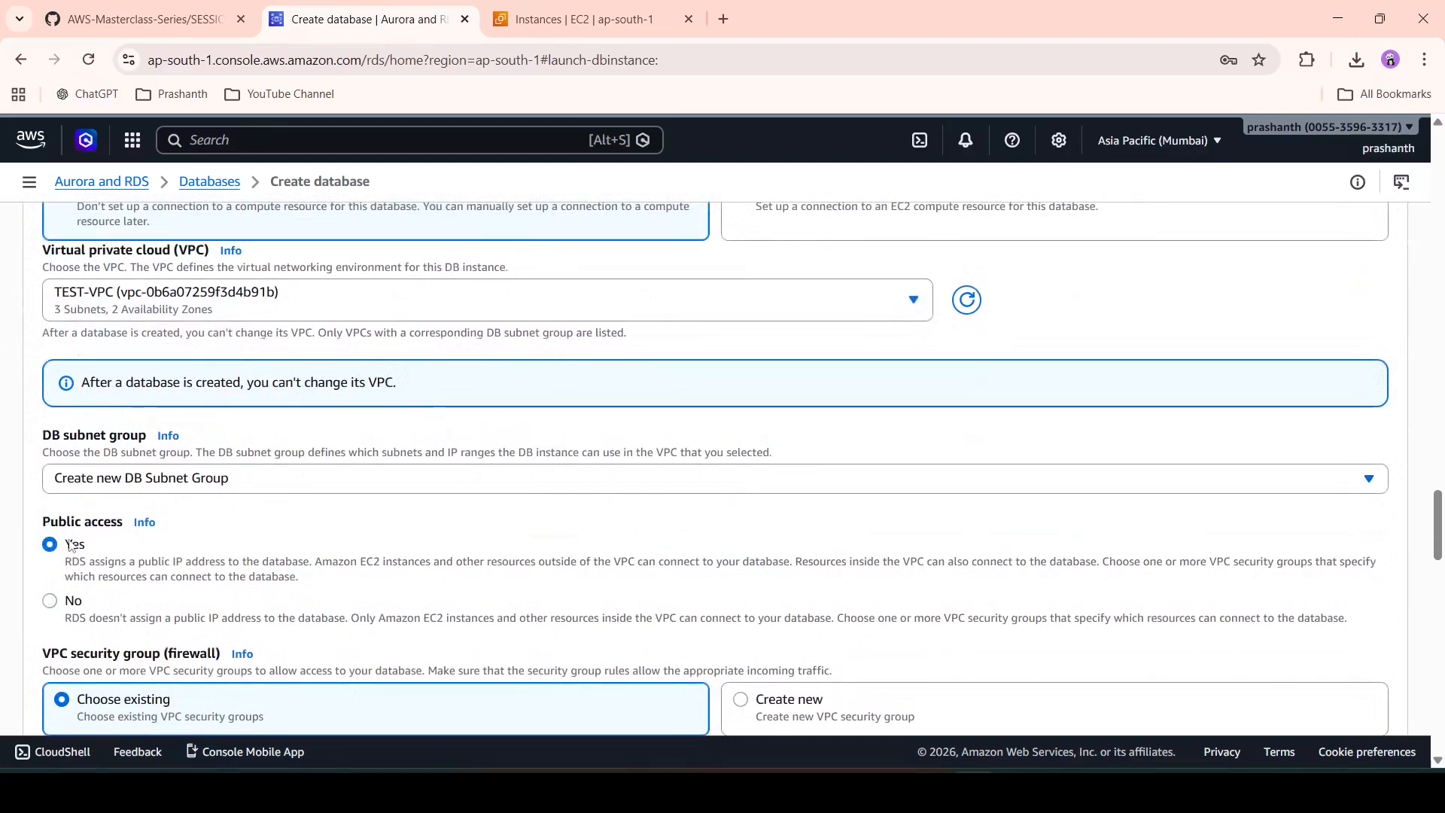
{"action": "scroll", "coordinate": [311, 511], "scroll_direction": "down", "scroll_amount": 3}
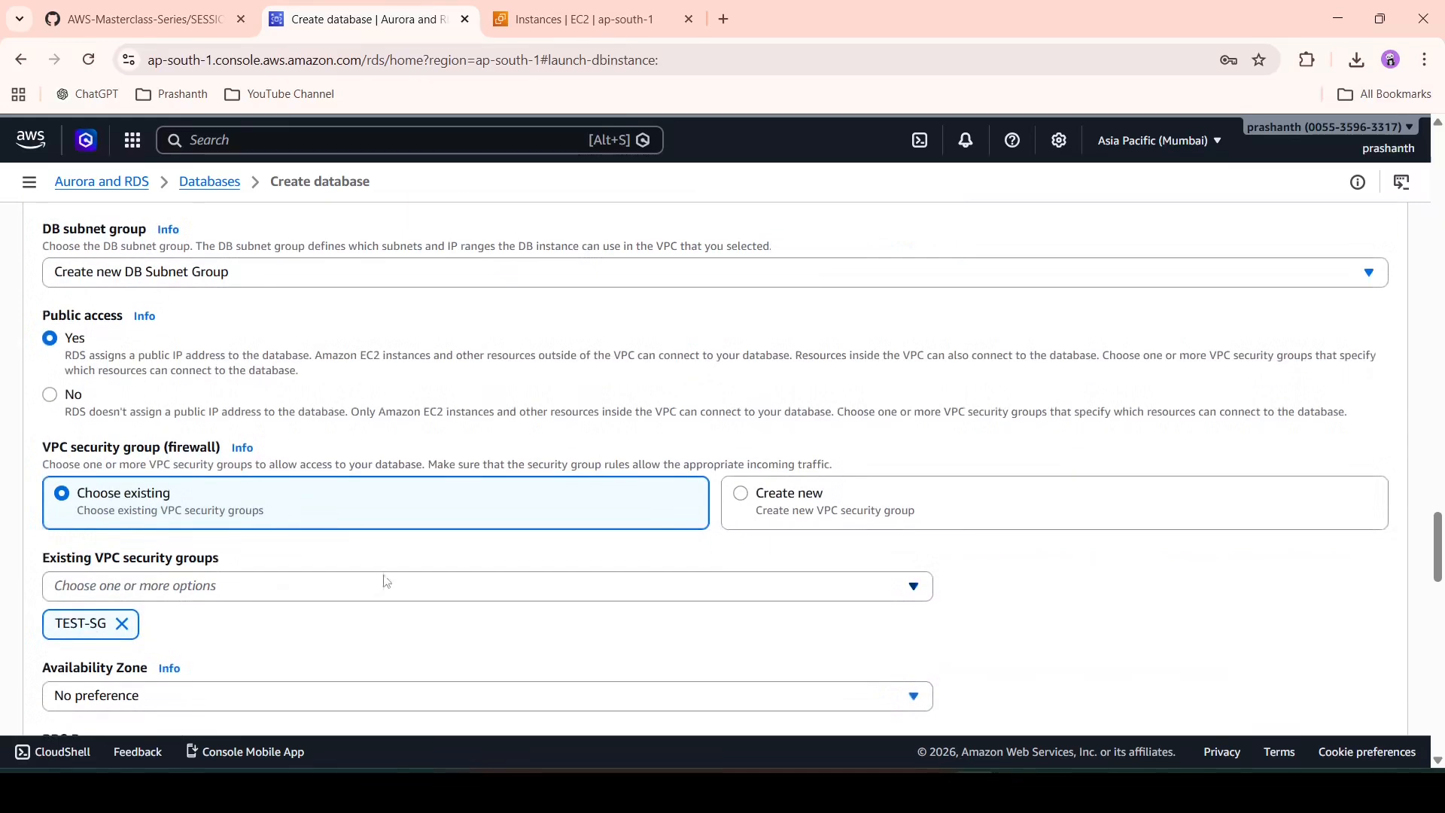
{"action": "scroll", "coordinate": [386, 582], "scroll_direction": "down", "scroll_amount": 1}
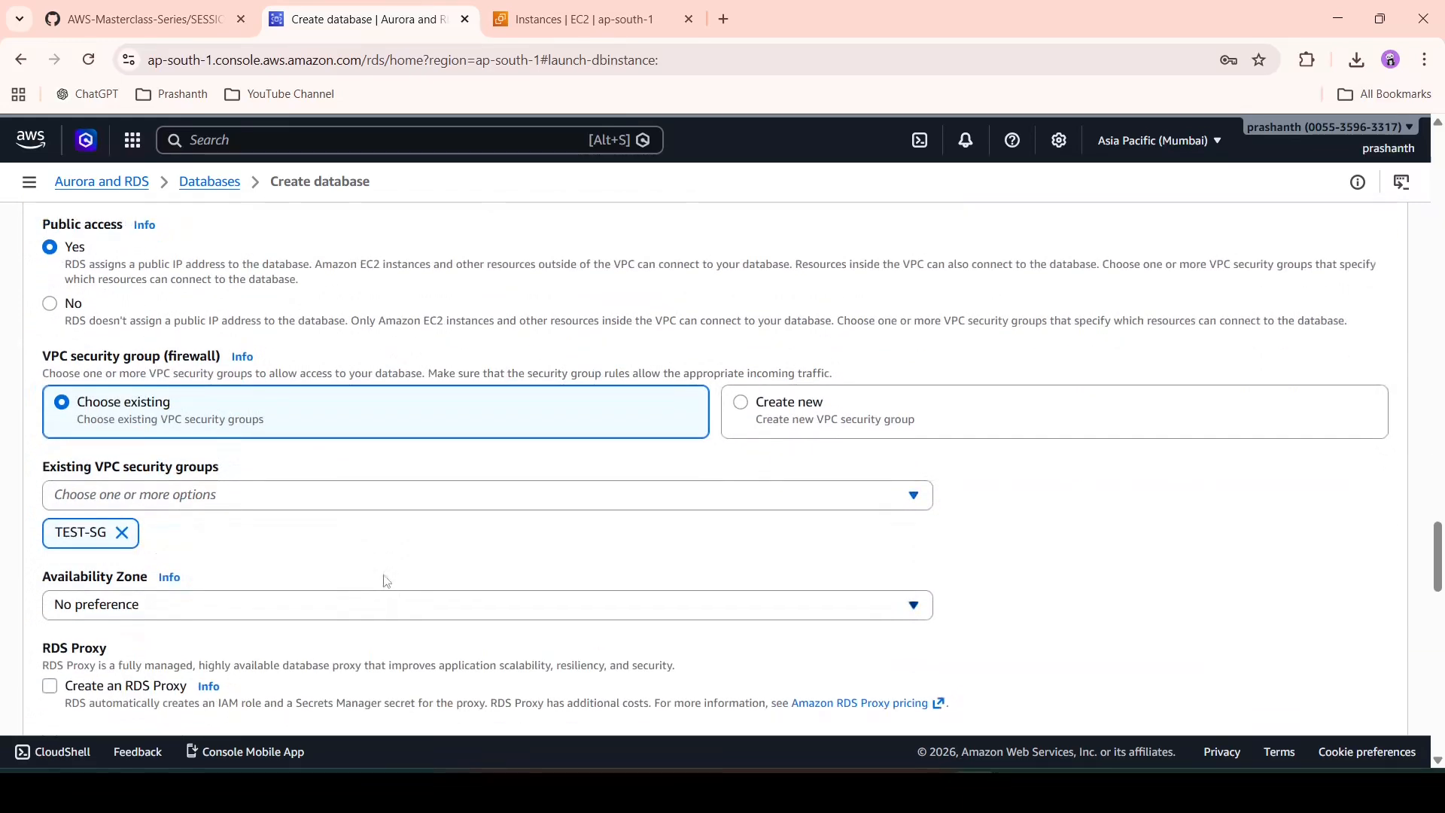
{"action": "scroll", "coordinate": [386, 582], "scroll_direction": "down", "scroll_amount": 3}
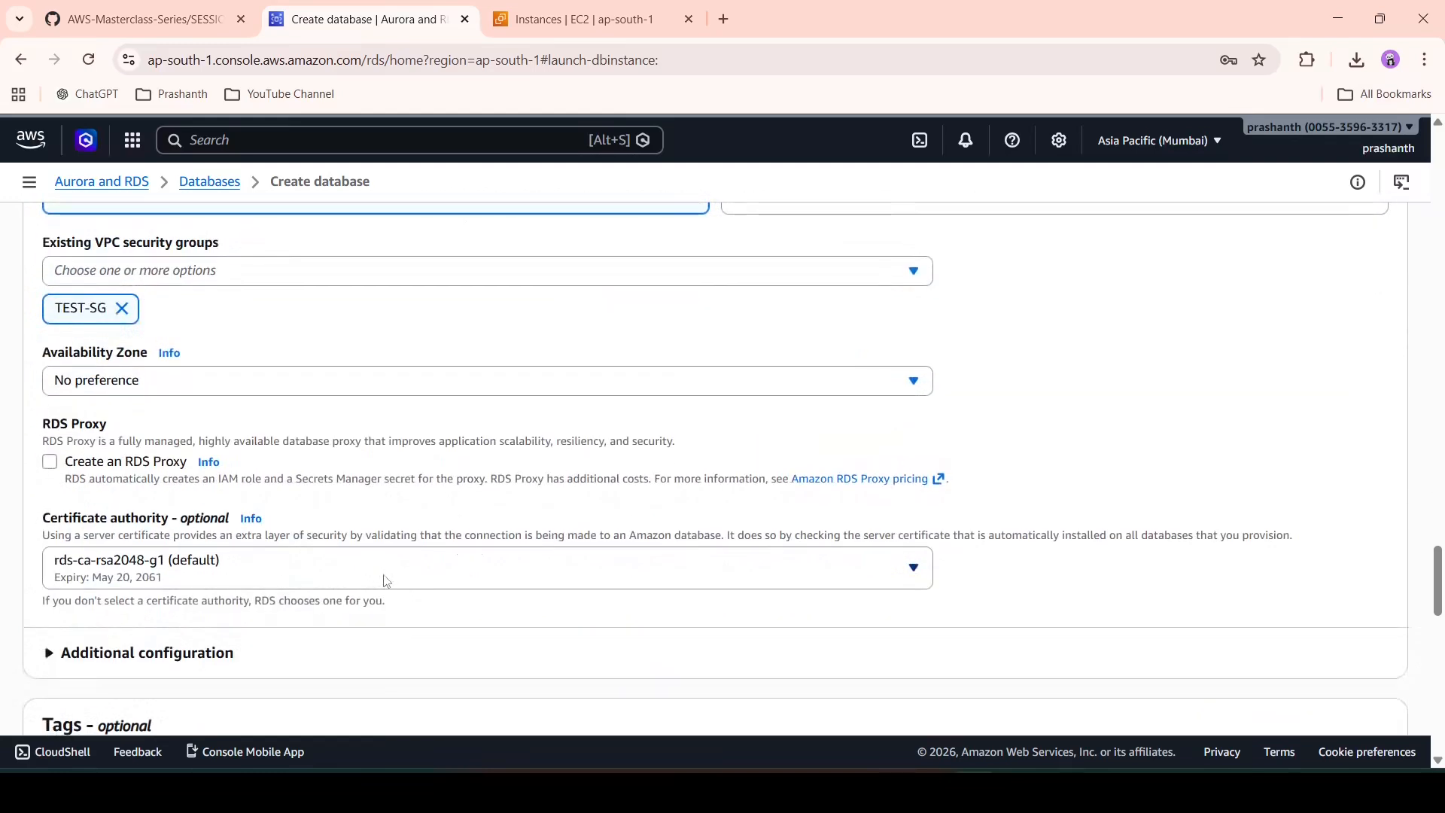
{"action": "left_click", "coordinate": [471, 386]}
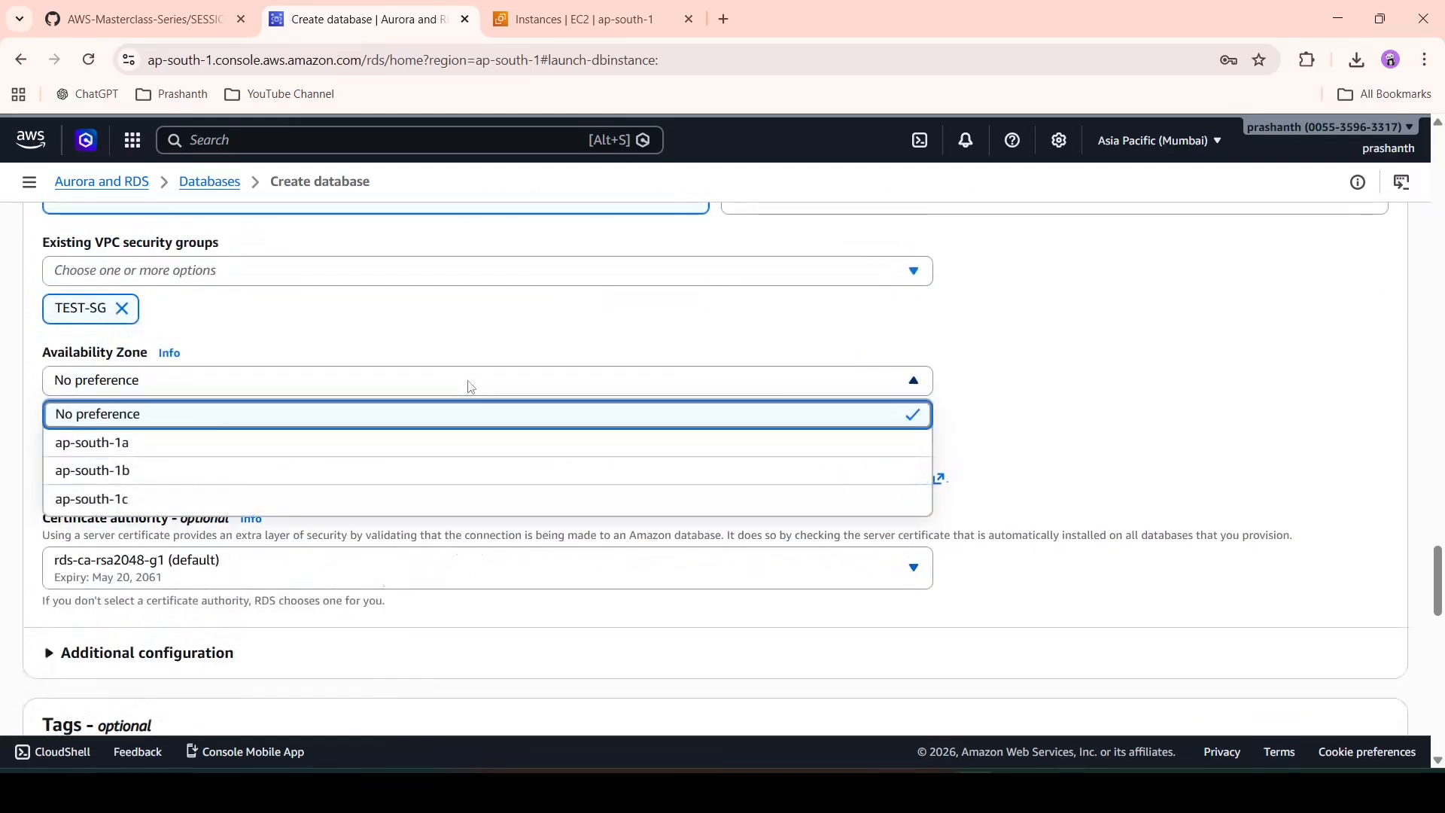
{"action": "left_click", "coordinate": [512, 363]}
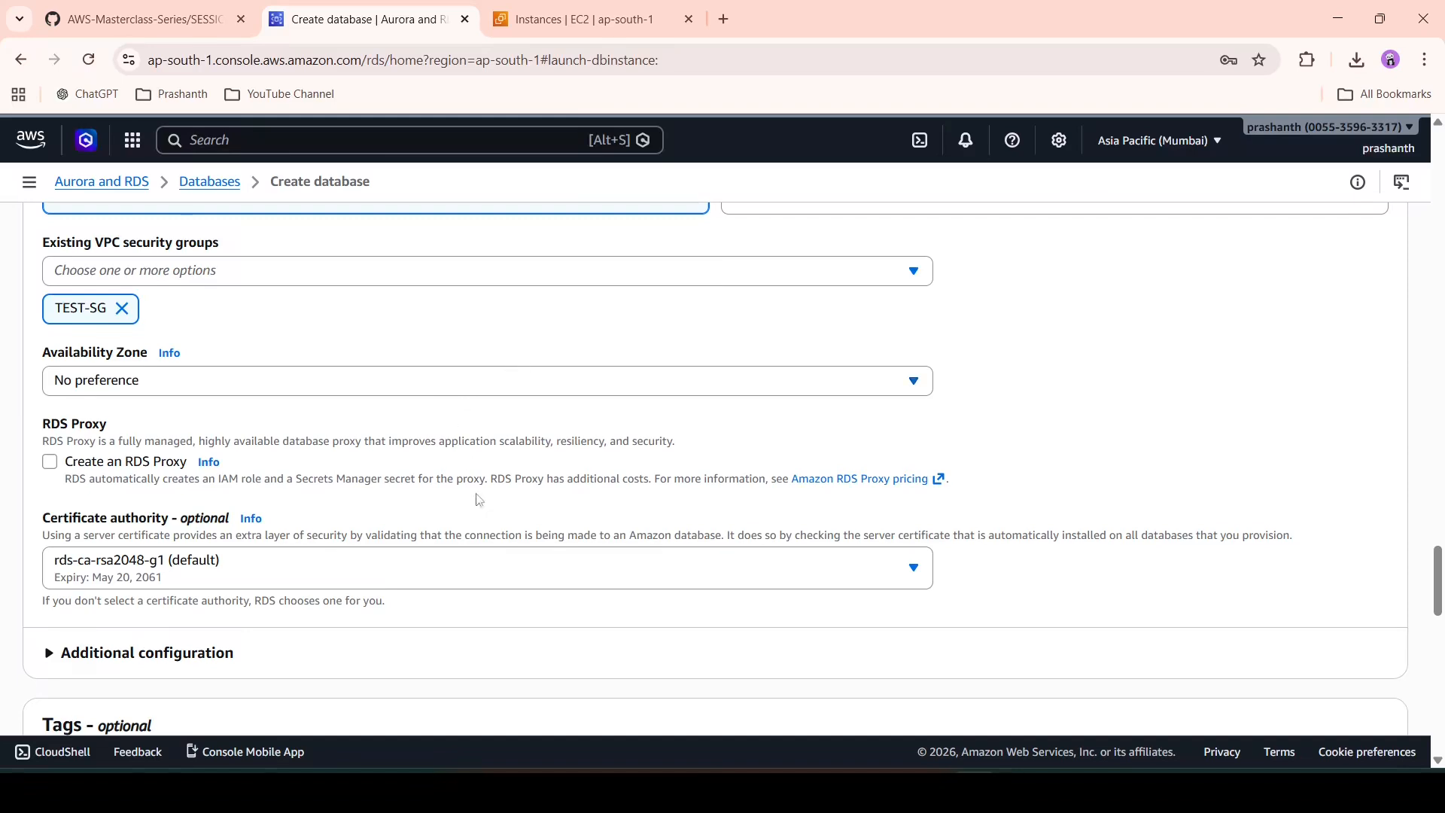
{"action": "scroll", "coordinate": [480, 499], "scroll_direction": "down", "scroll_amount": 2}
- Enter 'aws-demo-db' as the initial database name and submit the form
{"action": "left_click", "coordinate": [478, 501]}
{"action": "scroll", "coordinate": [489, 452], "scroll_direction": "down", "scroll_amount": 3}
{"action": "left_click", "coordinate": [506, 397]}
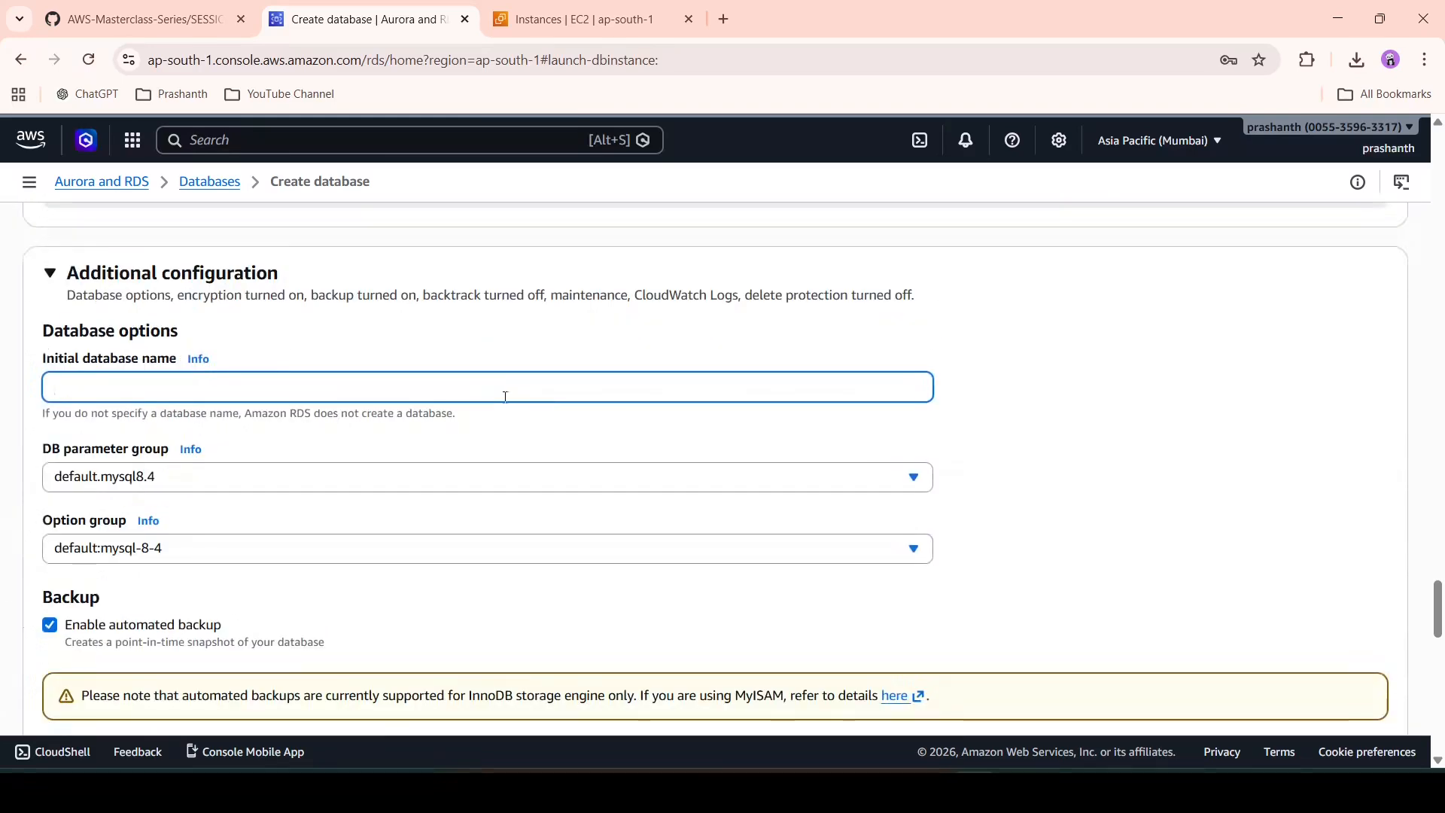
{"action": "type", "text": "aws-demo-db"}
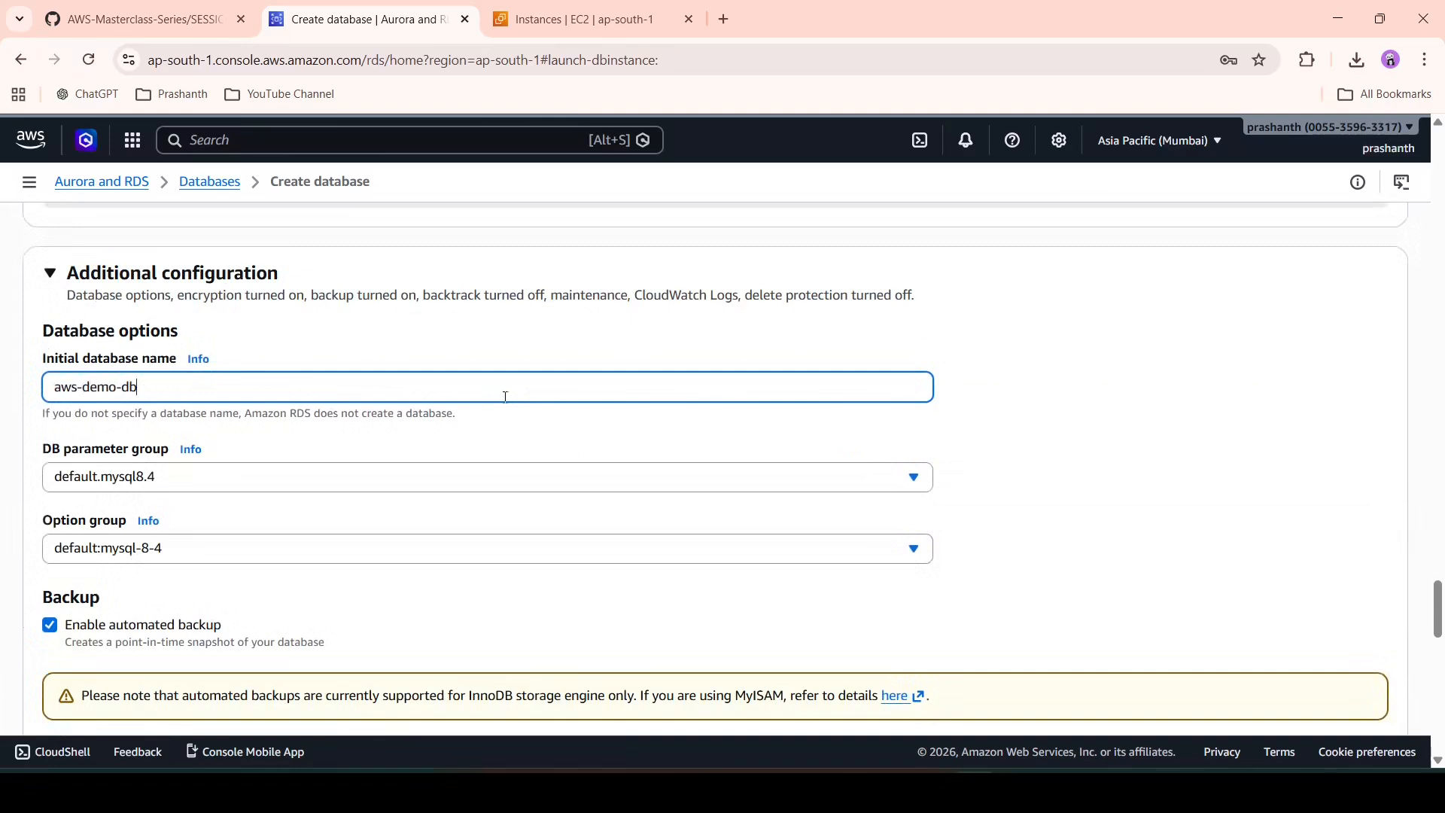
{"action": "scroll", "coordinate": [527, 451], "scroll_direction": "down", "scroll_amount": 8}
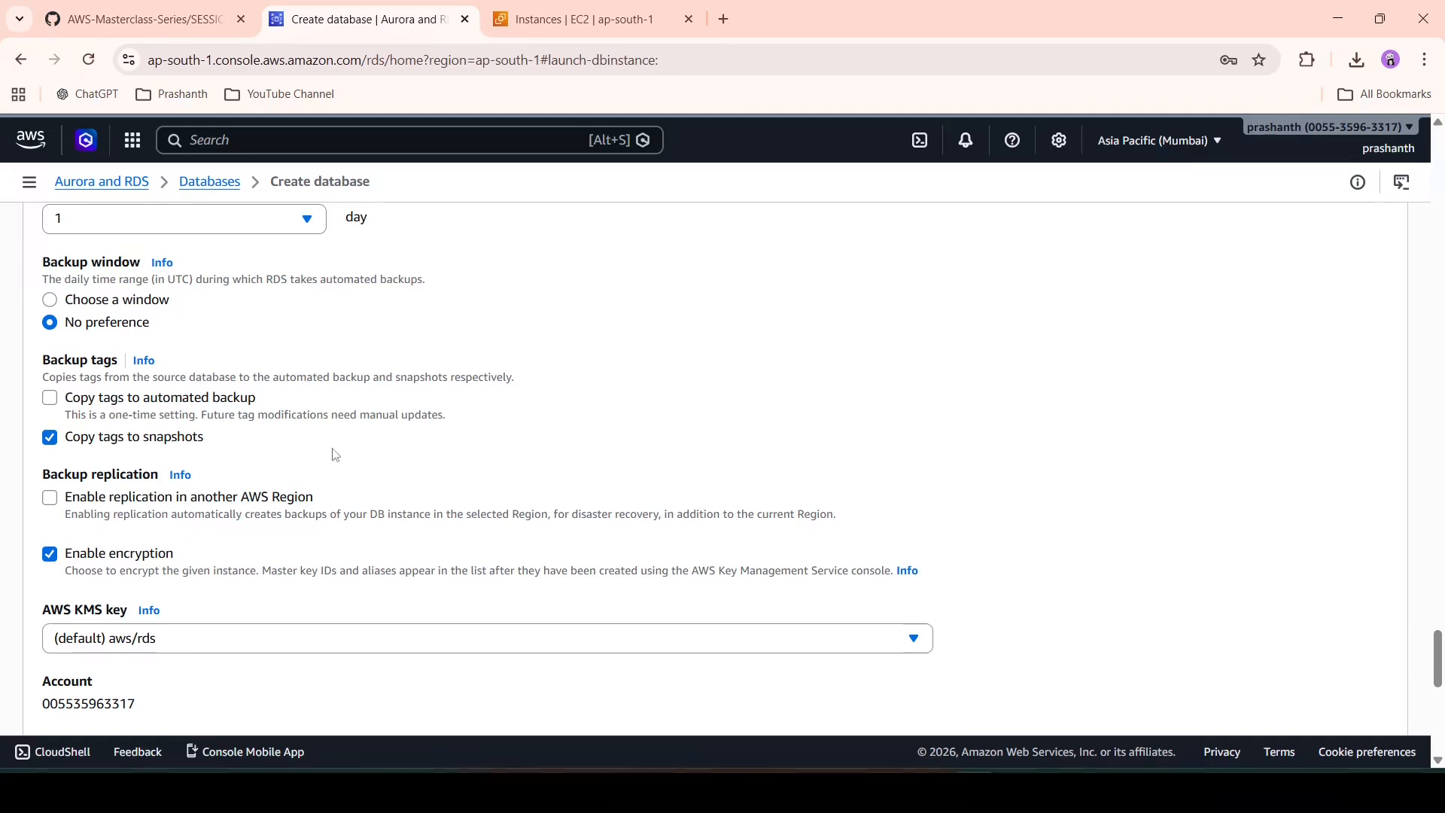
{"action": "scroll", "coordinate": [335, 454], "scroll_direction": "down", "scroll_amount": 1}
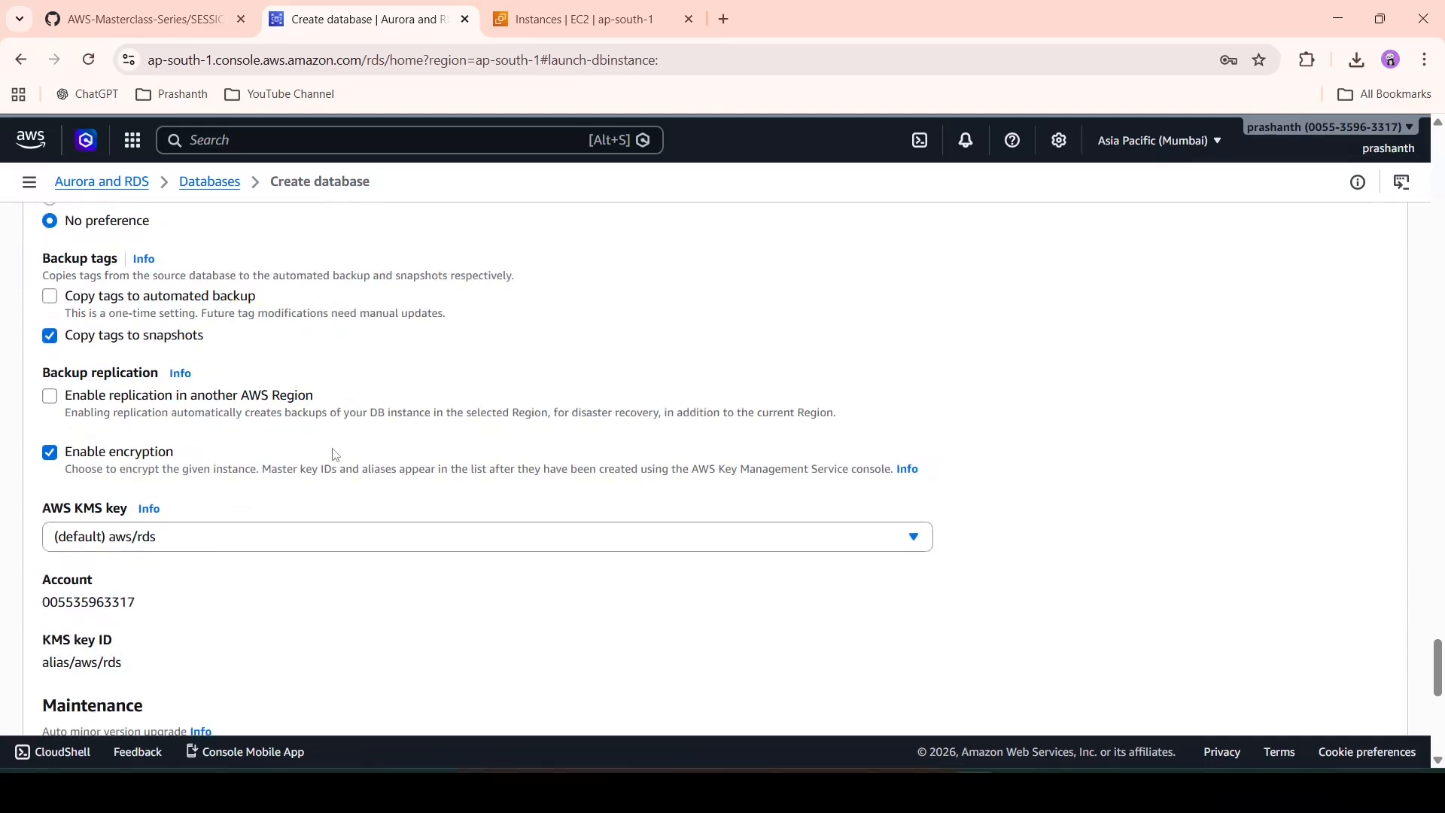
{"action": "scroll", "coordinate": [335, 455], "scroll_direction": "down", "scroll_amount": 5}
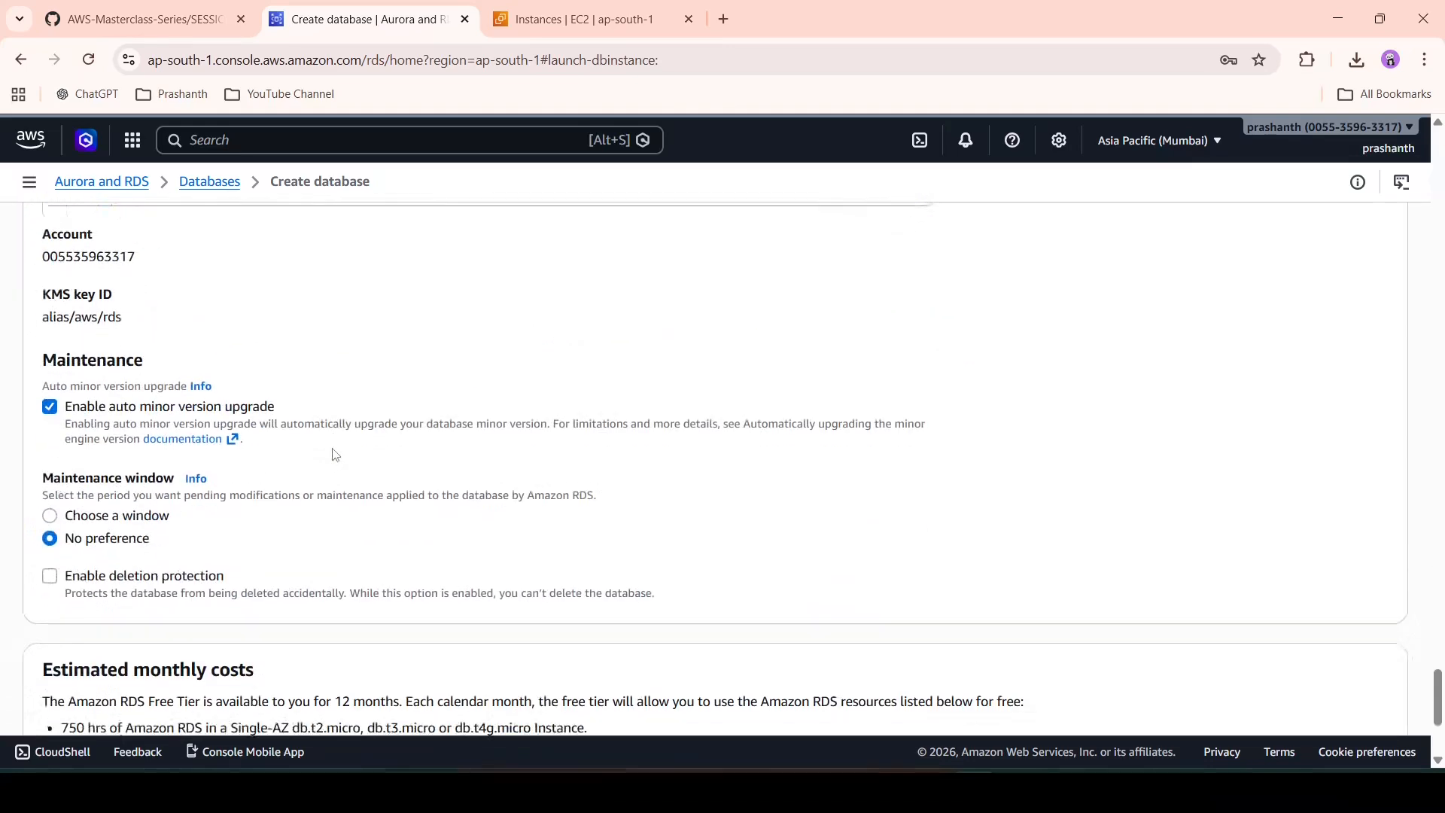
{"action": "scroll", "coordinate": [335, 455], "scroll_direction": "down", "scroll_amount": 4}
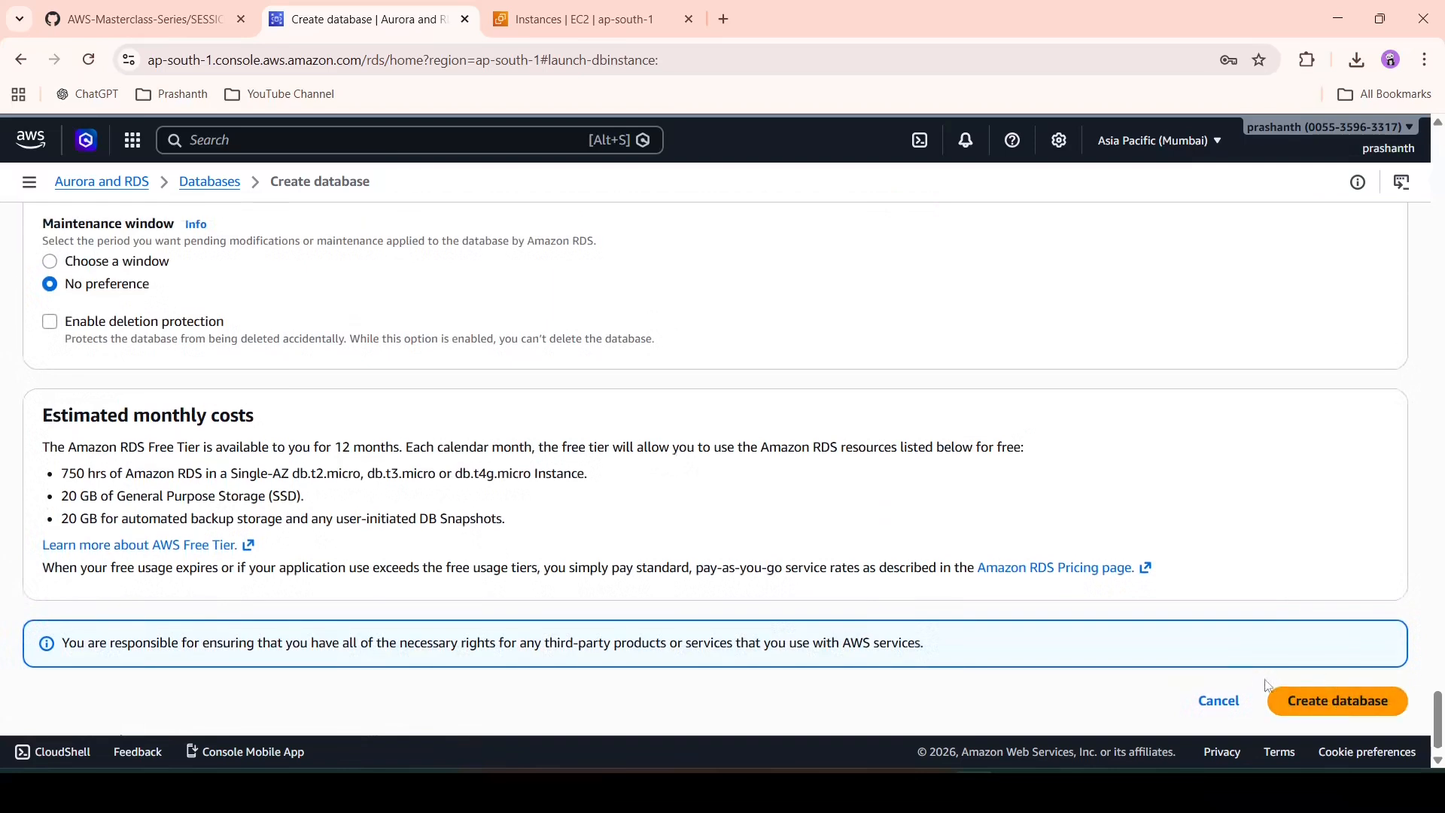
{"action": "left_click", "coordinate": [1334, 701]}
- Fix the initial database name to aws_demodb, replacing the invalid hyphens
{"action": "left_click", "coordinate": [86, 482]}
{"action": "key", "text": "BackSpace"}
{"action": "type", "text": "_demo-db"}
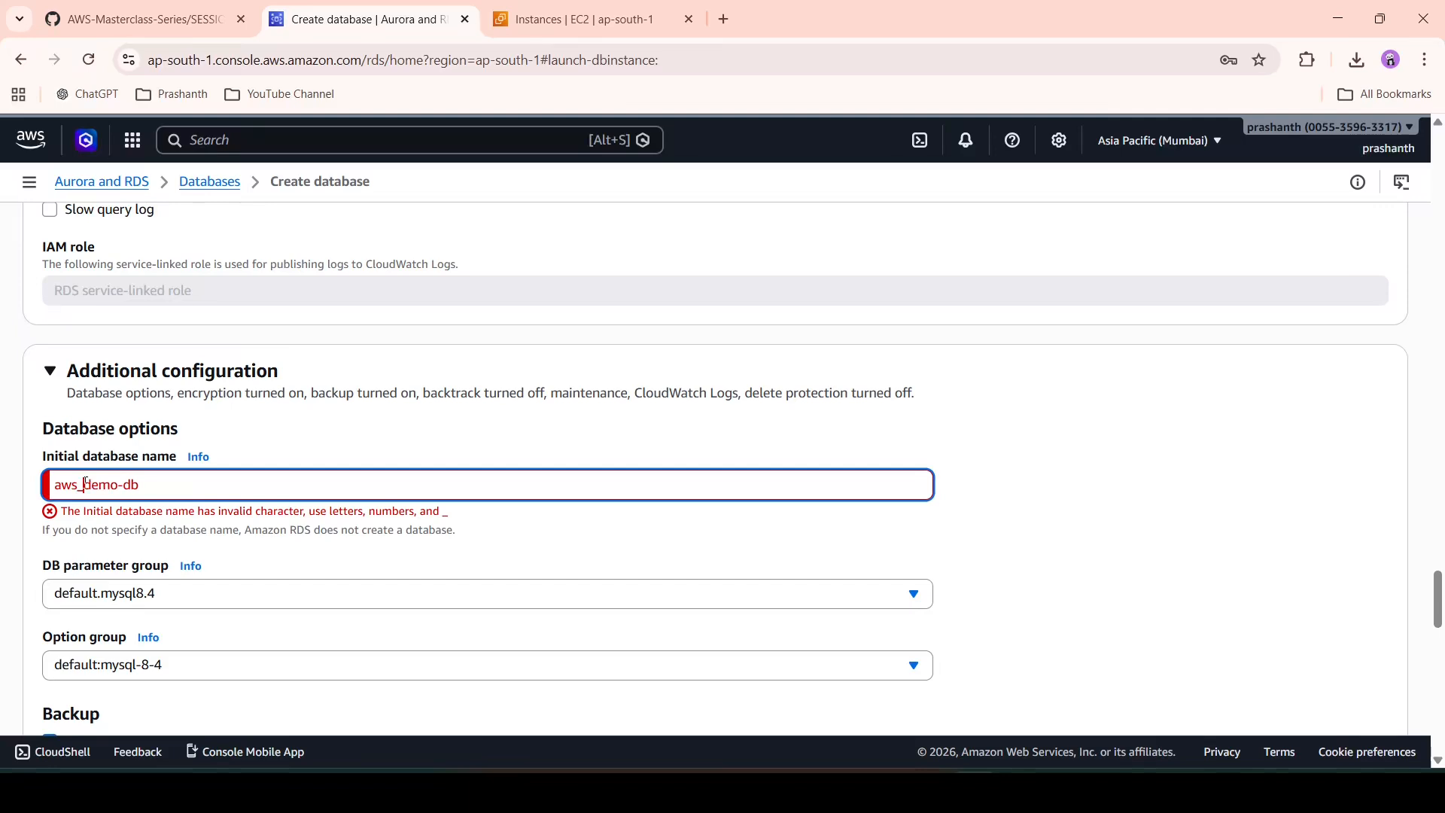
{"action": "key", "text": "BackSpace"}
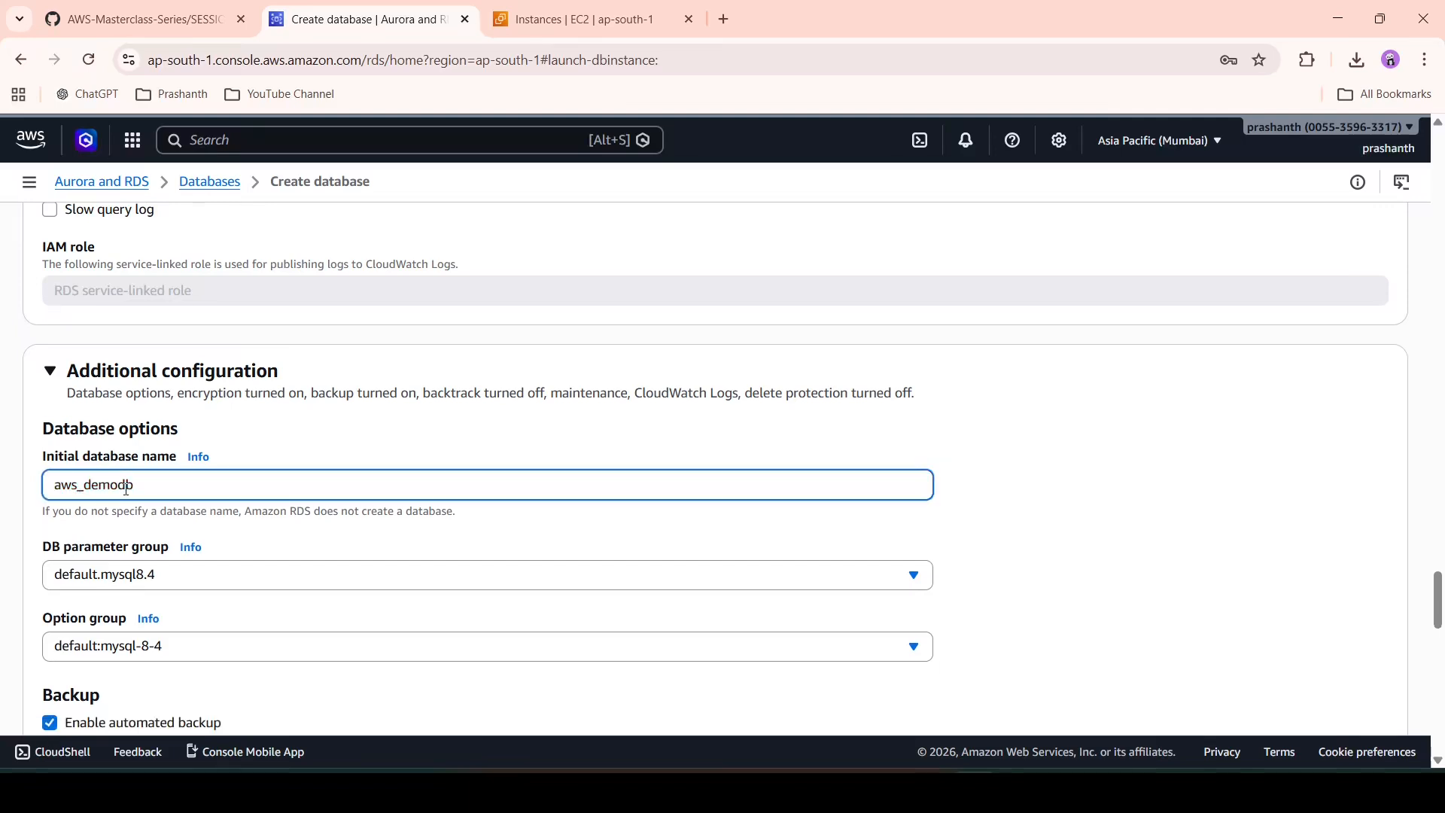
{"action": "scroll", "coordinate": [1040, 527], "scroll_direction": "down", "scroll_amount": 10}
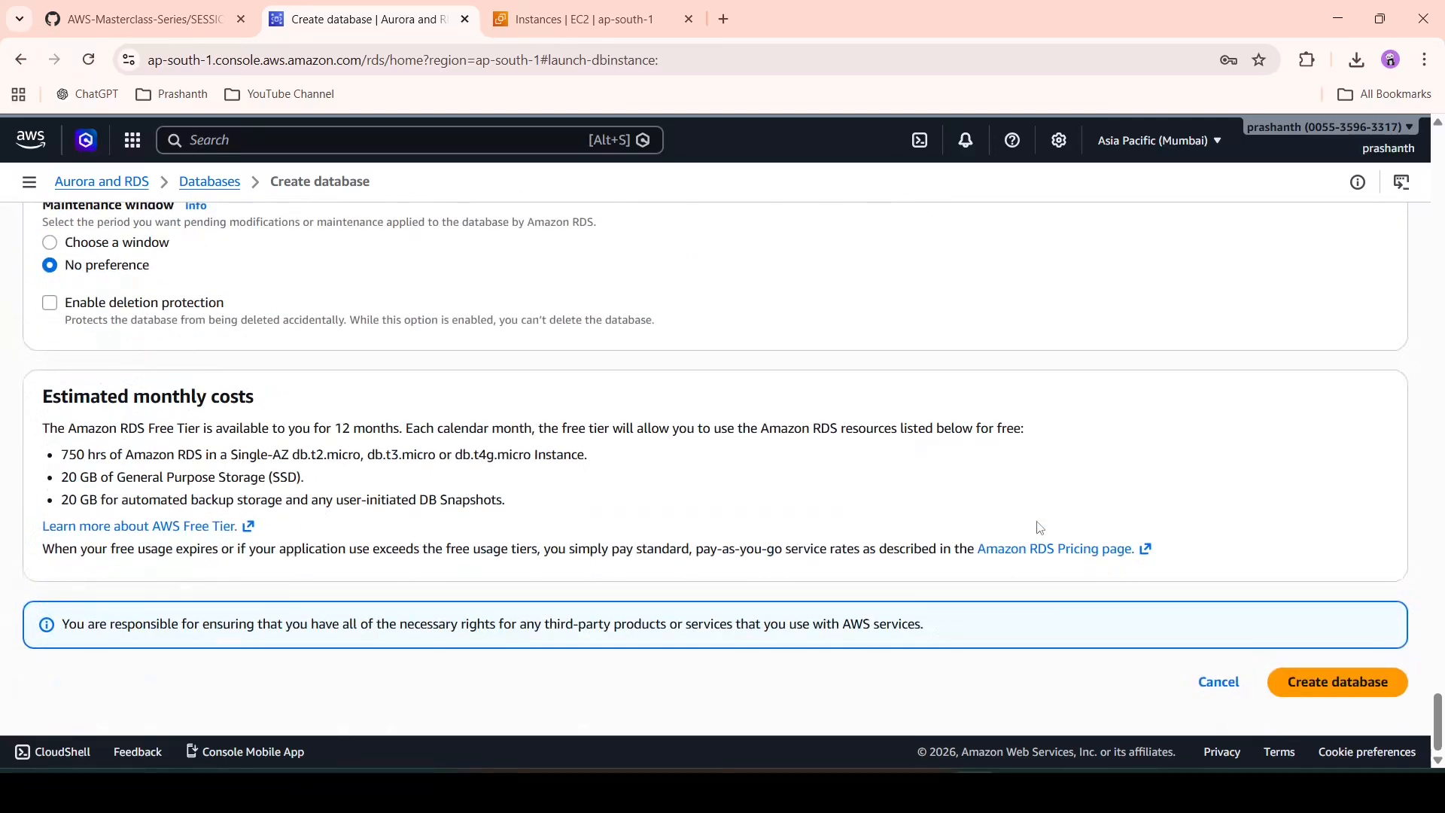
- Submit PR-RDS-DEMO for creation, review the VPC DNS error, and go to the VPC console
{"action": "left_click", "coordinate": [1345, 680]}
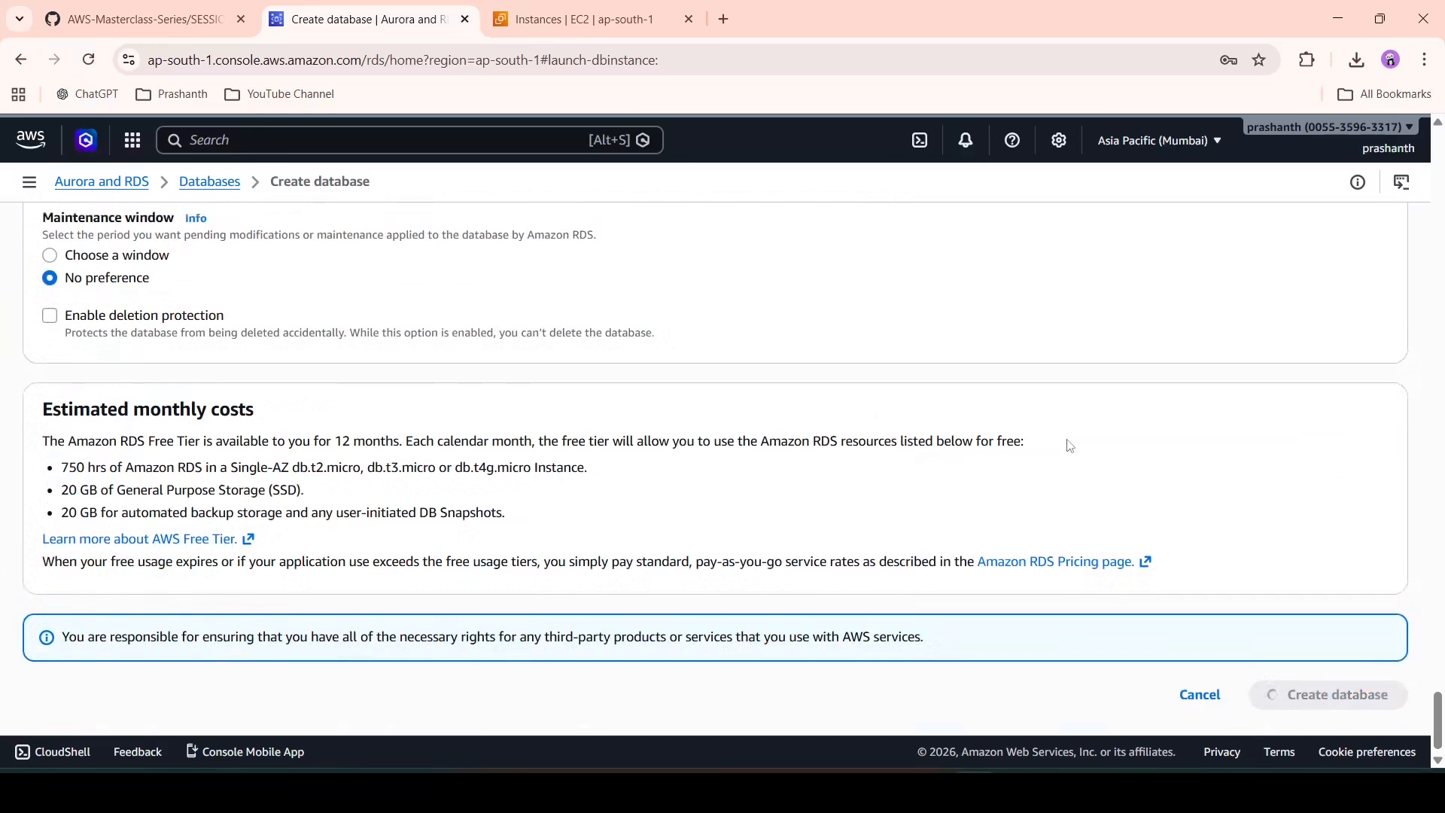
{"action": "scroll", "coordinate": [590, 555], "scroll_direction": "down", "scroll_amount": 1}
{"action": "scroll", "coordinate": [590, 559], "scroll_direction": "up", "scroll_amount": 1}
{"action": "scroll", "coordinate": [590, 561], "scroll_direction": "down", "scroll_amount": 2}
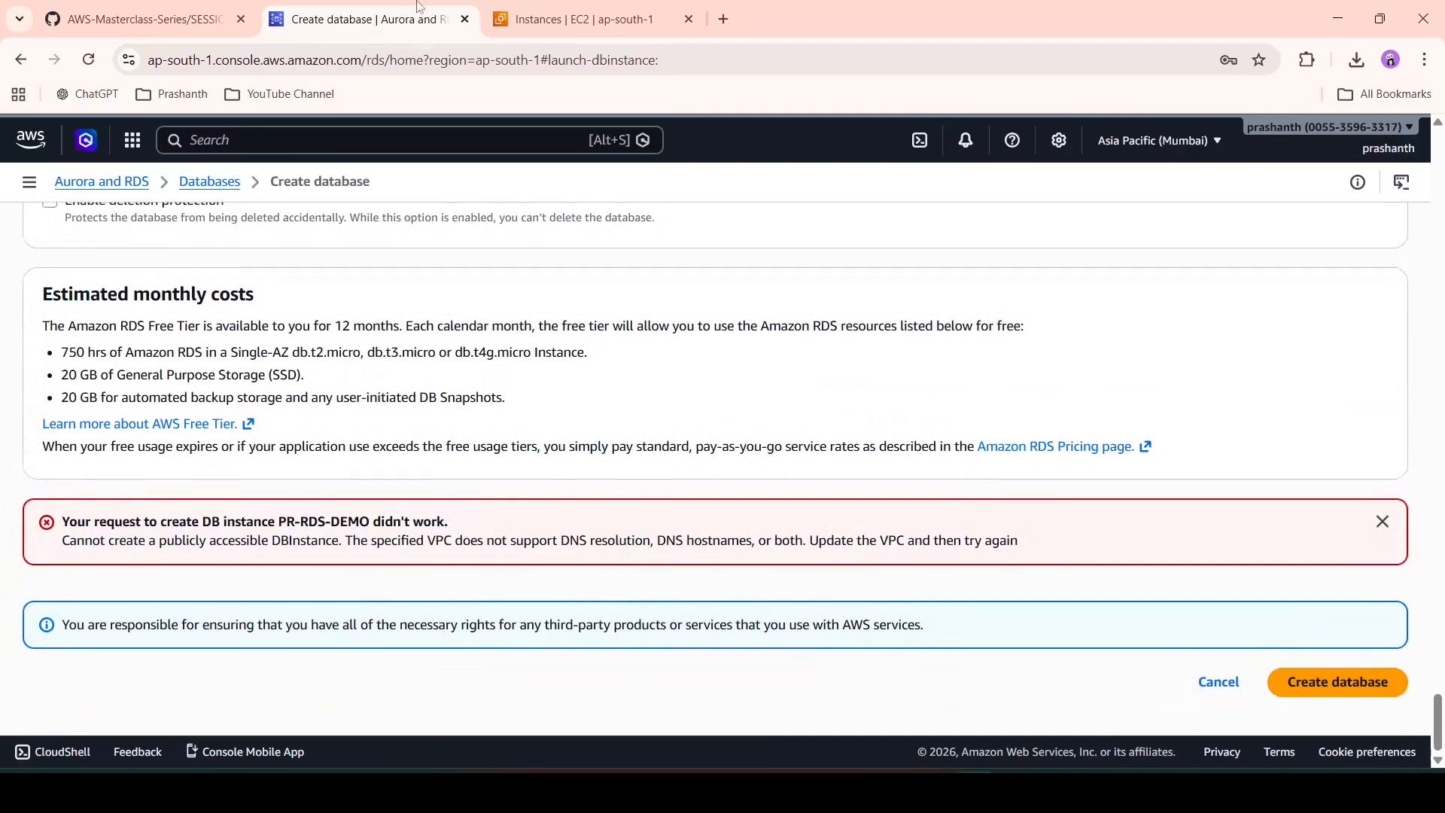
{"action": "left_click", "coordinate": [564, 23]}
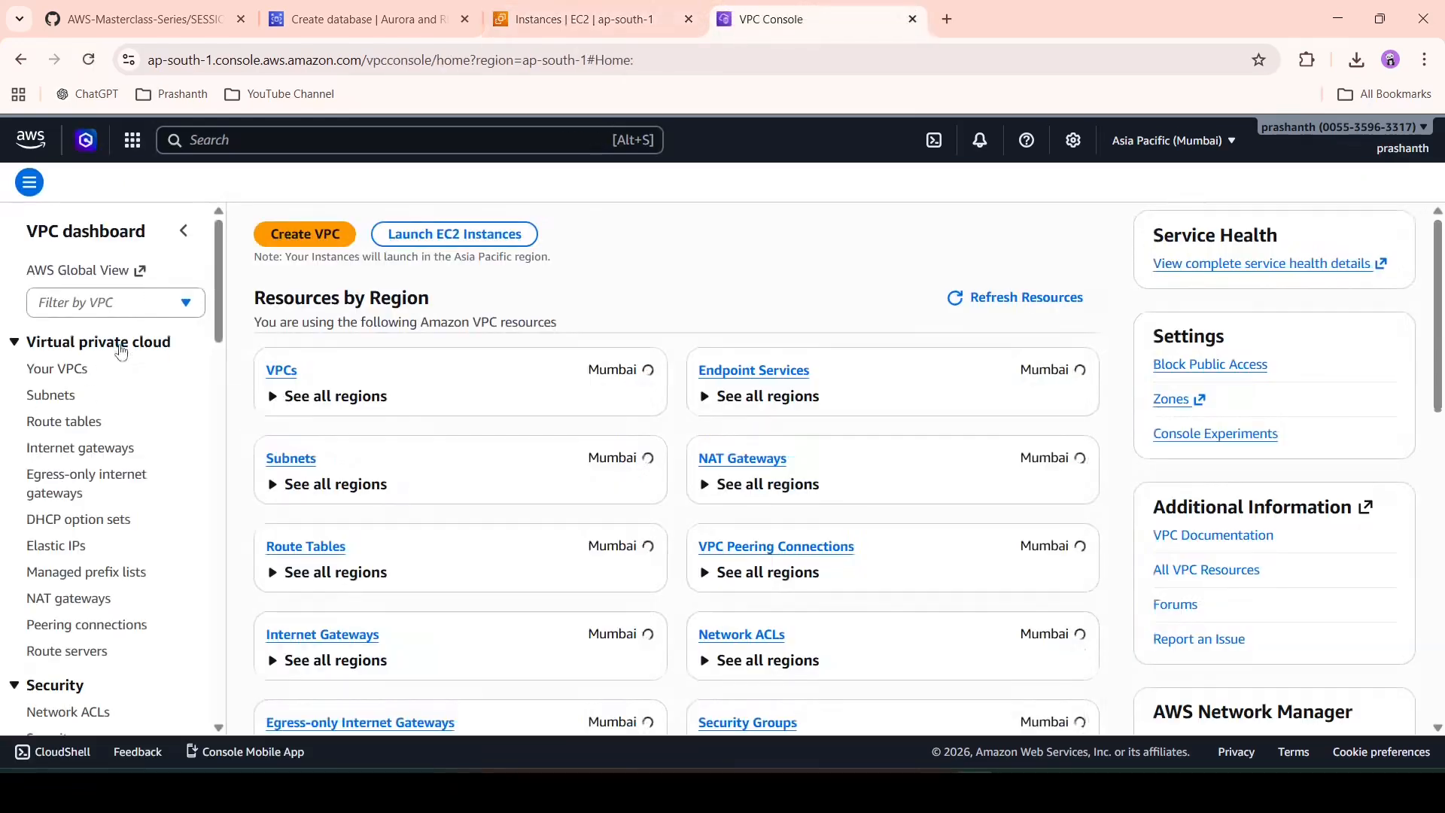
- Enable DNS hostnames in TEST-VPC's settings, save, and return to the Create database tab
{"action": "left_click", "coordinate": [282, 372]}
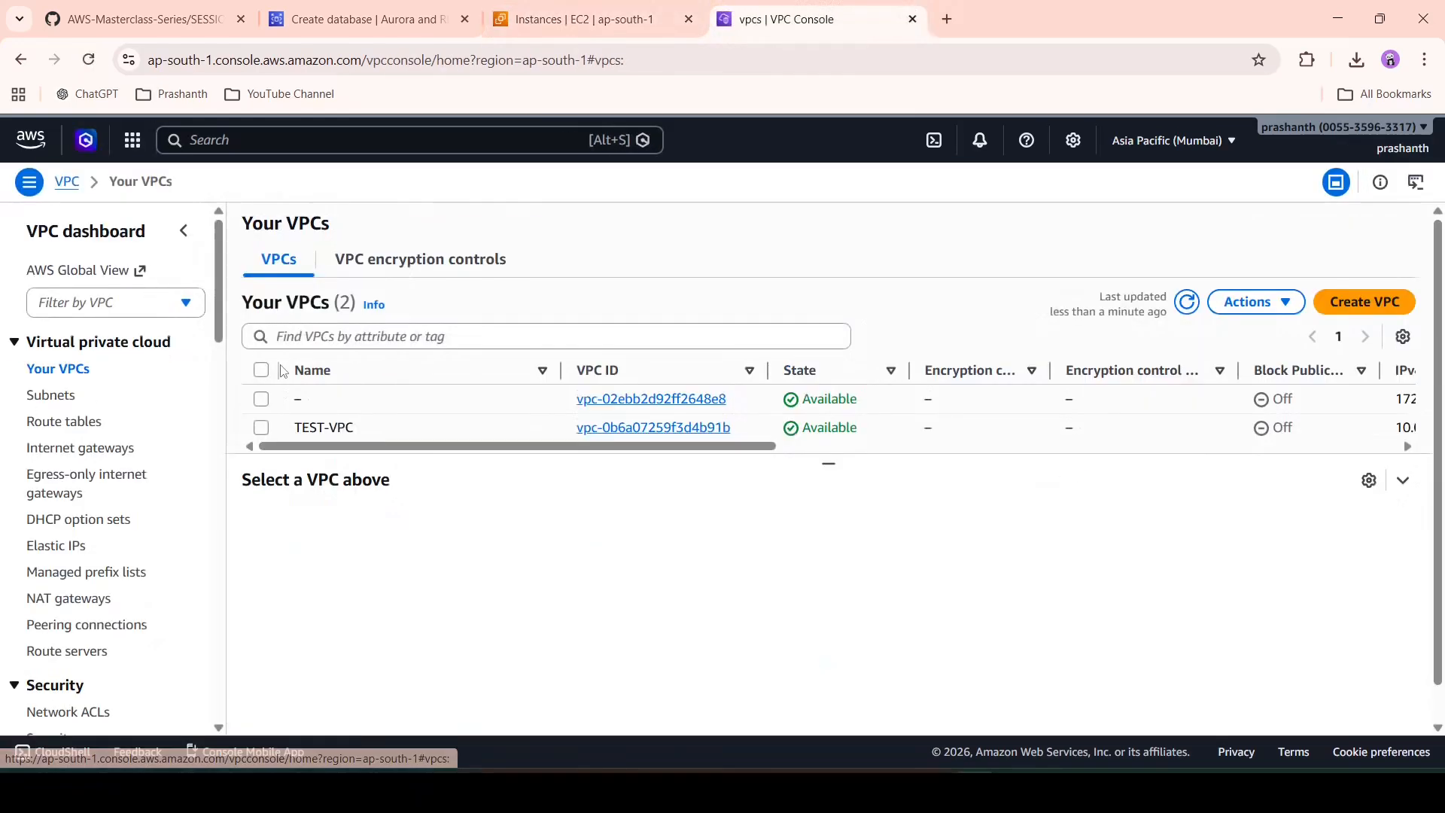
{"action": "left_click", "coordinate": [648, 429]}
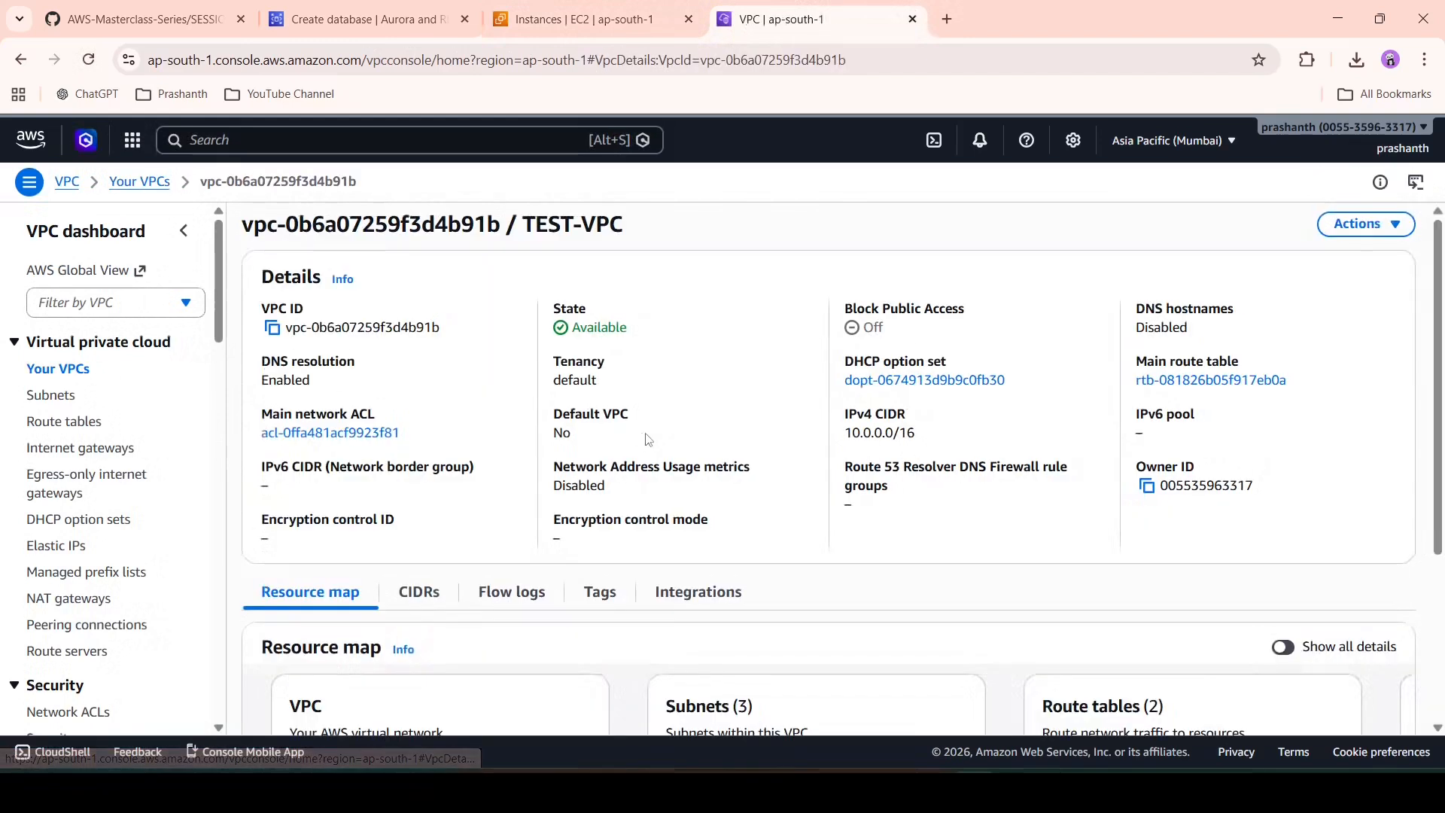
{"action": "left_click", "coordinate": [1374, 238]}
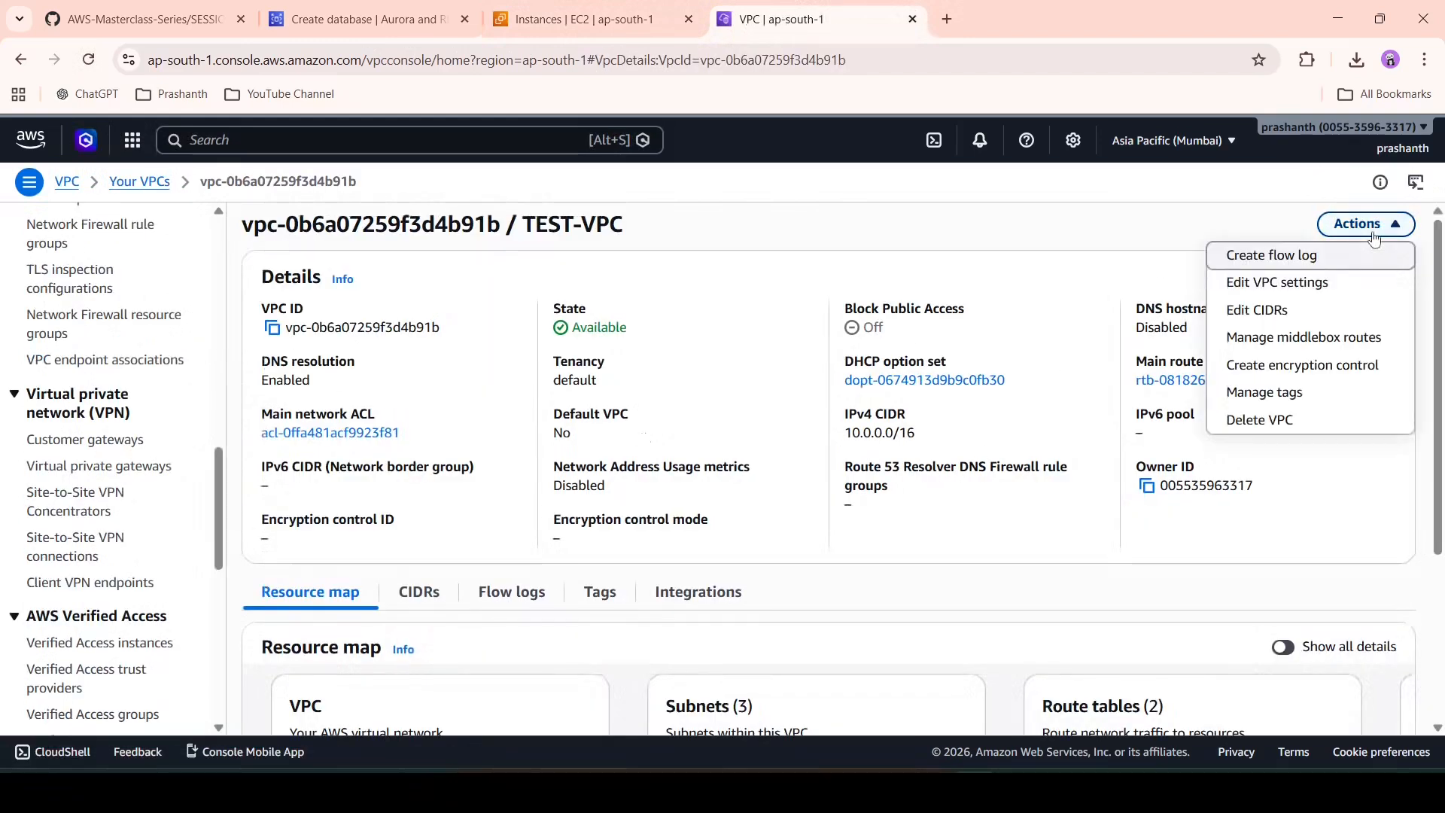
{"action": "left_click", "coordinate": [1335, 292]}
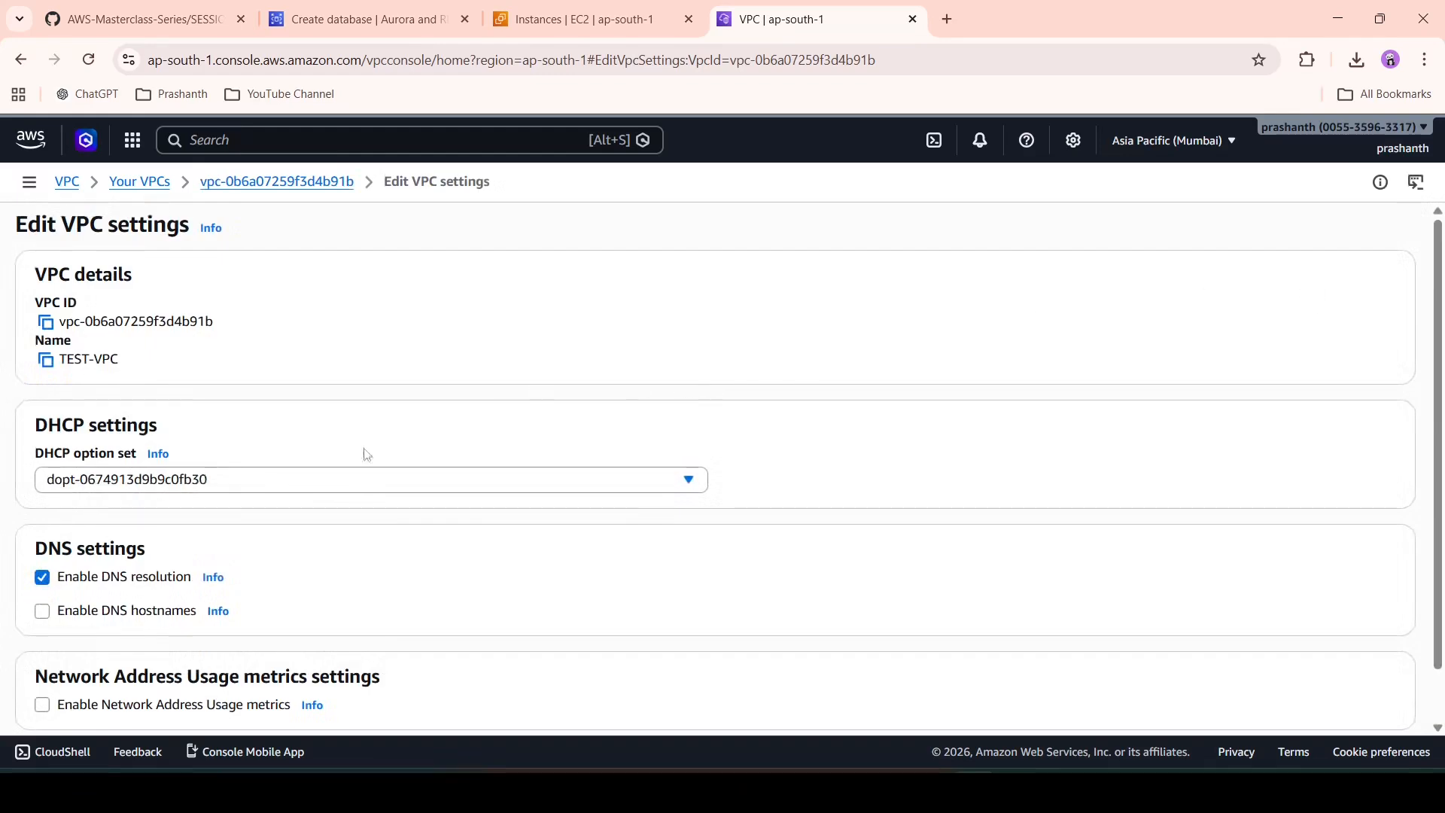
{"action": "left_click", "coordinate": [44, 613]}
{"action": "scroll", "coordinate": [690, 575], "scroll_direction": "down", "scroll_amount": 1}
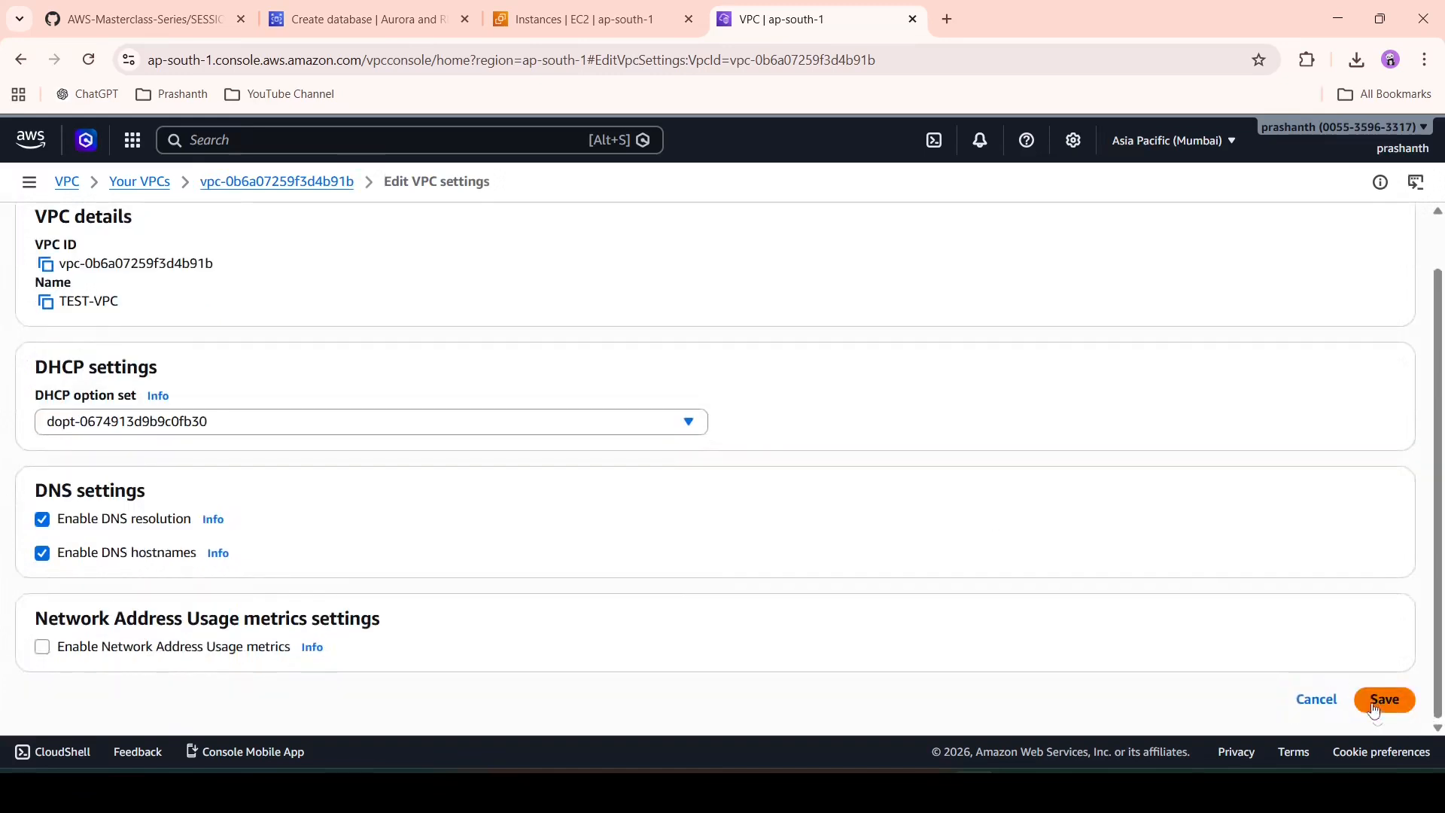
{"action": "left_click", "coordinate": [1401, 704]}
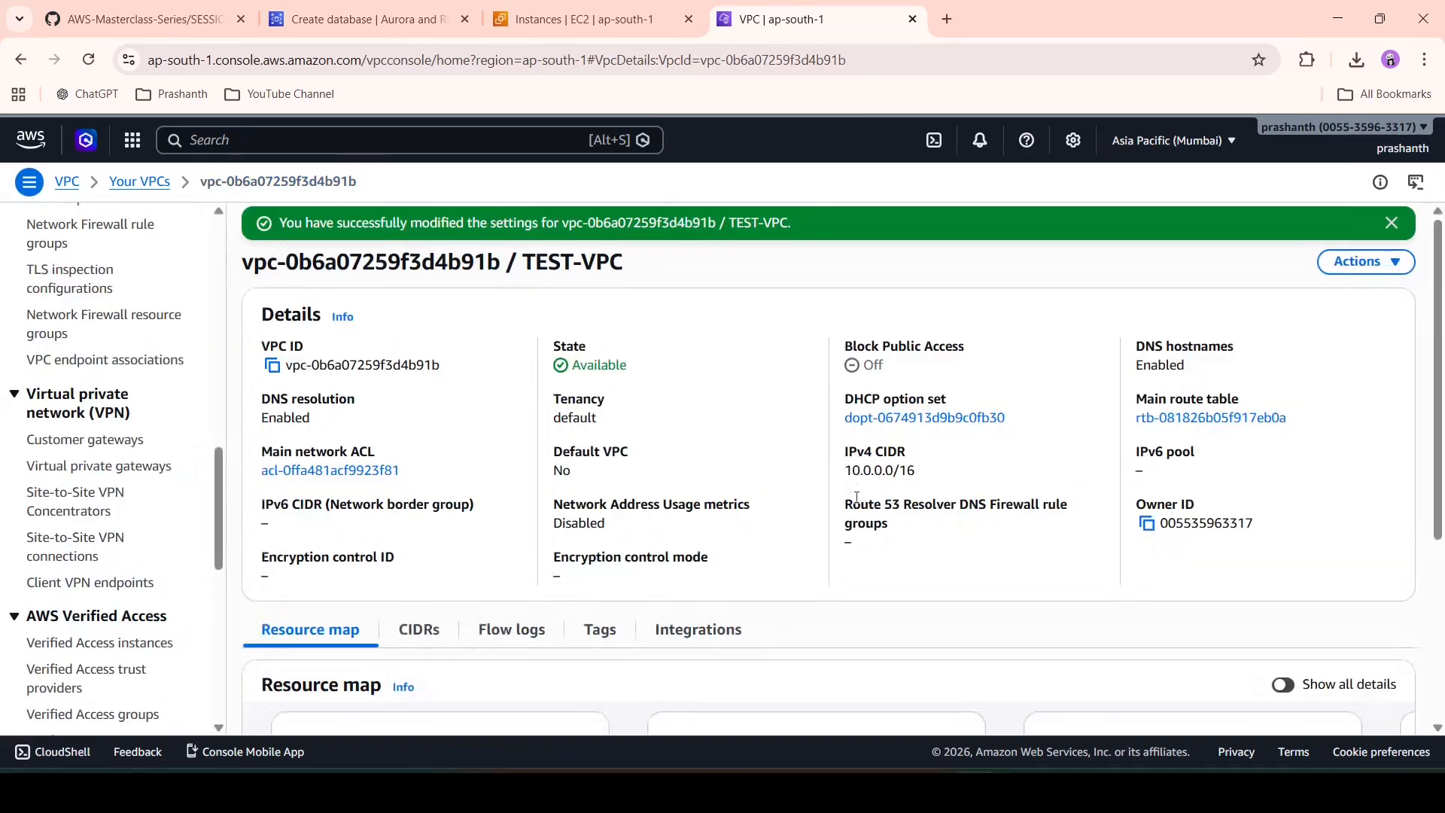
{"action": "left_click", "coordinate": [339, 19]}
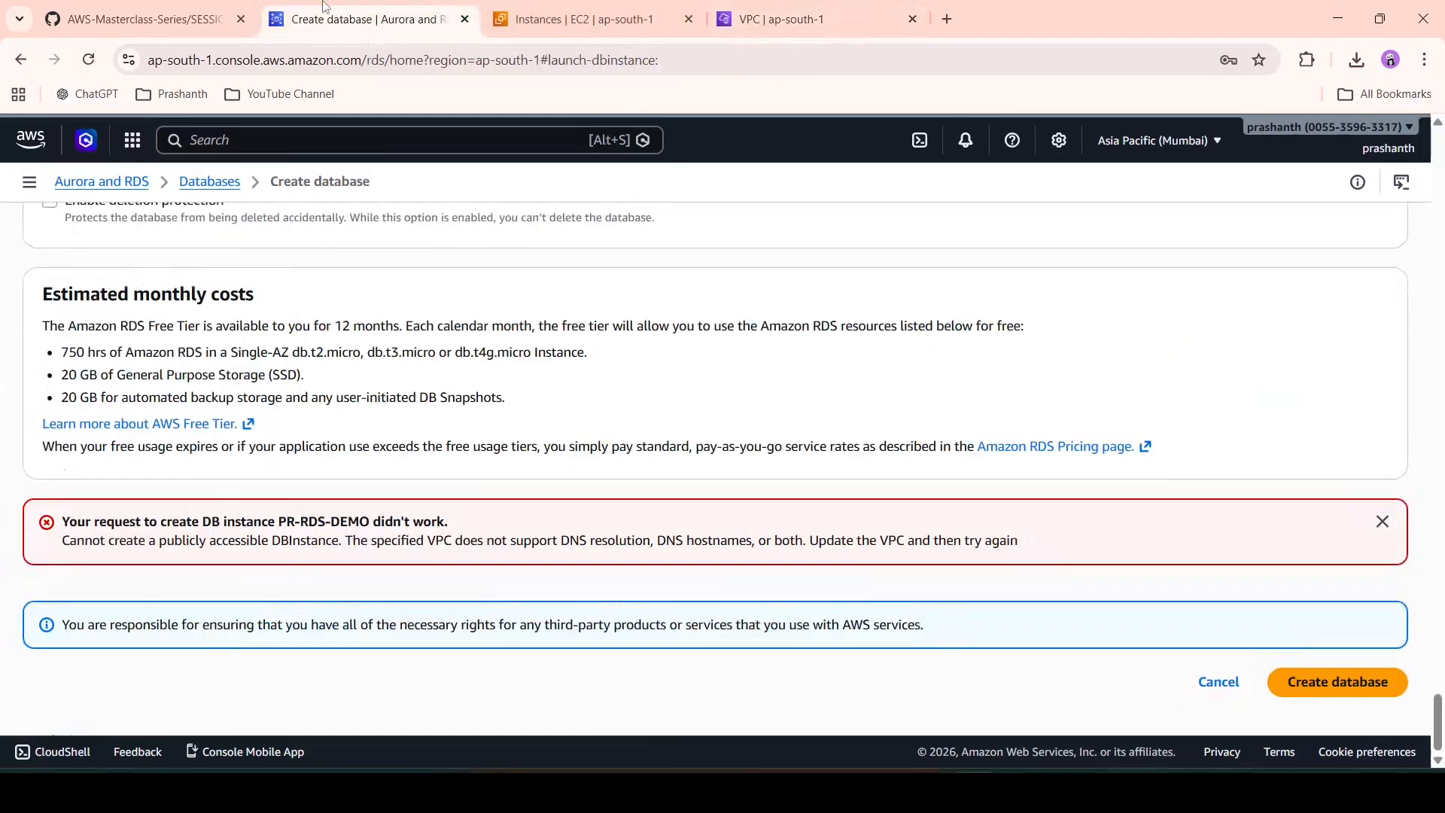
- Resubmit pr-rds-demo creation and refresh the Databases list to see it Creating
{"action": "left_click", "coordinate": [1318, 681]}
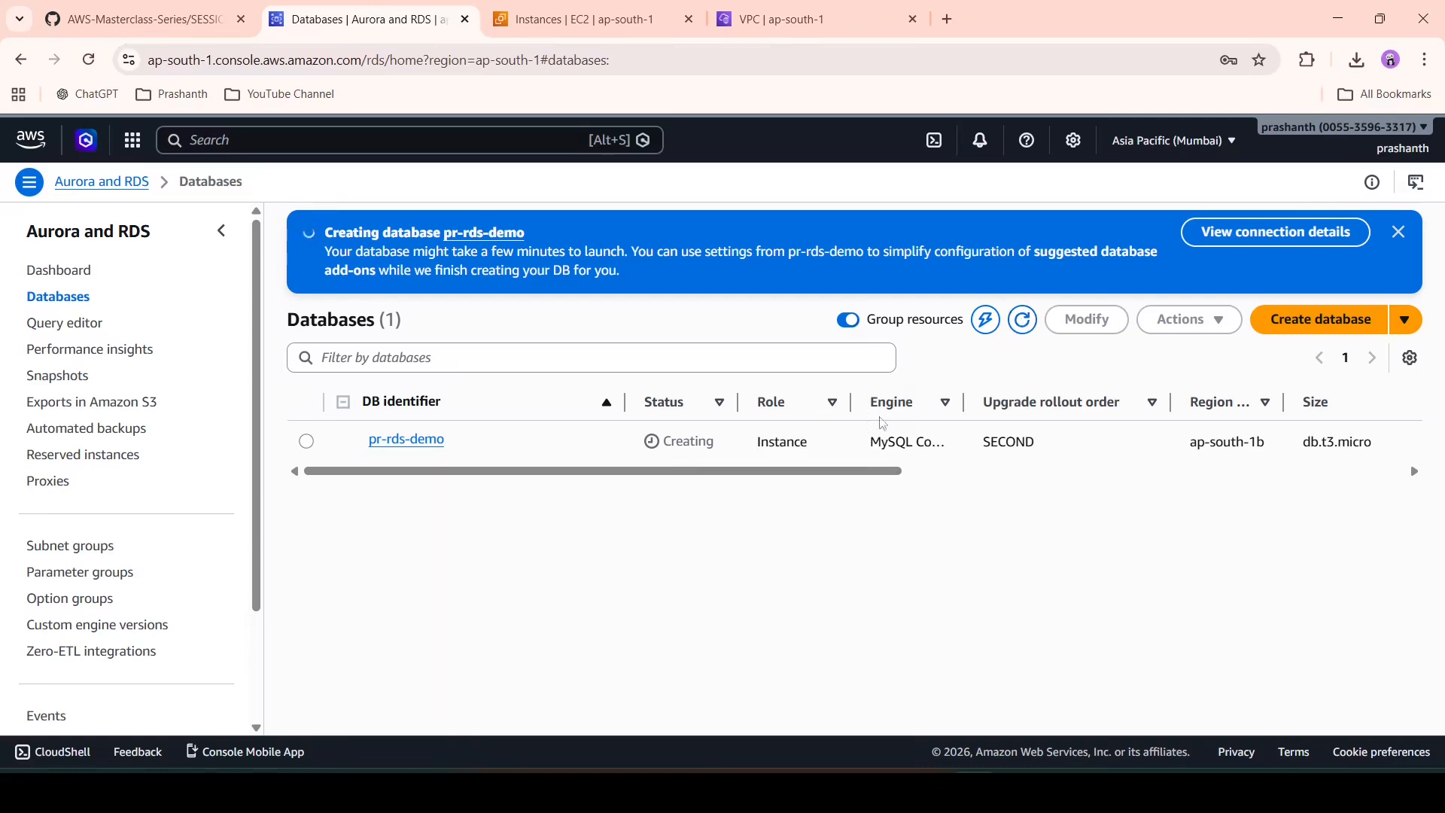
{"action": "left_click", "coordinate": [1022, 326]}
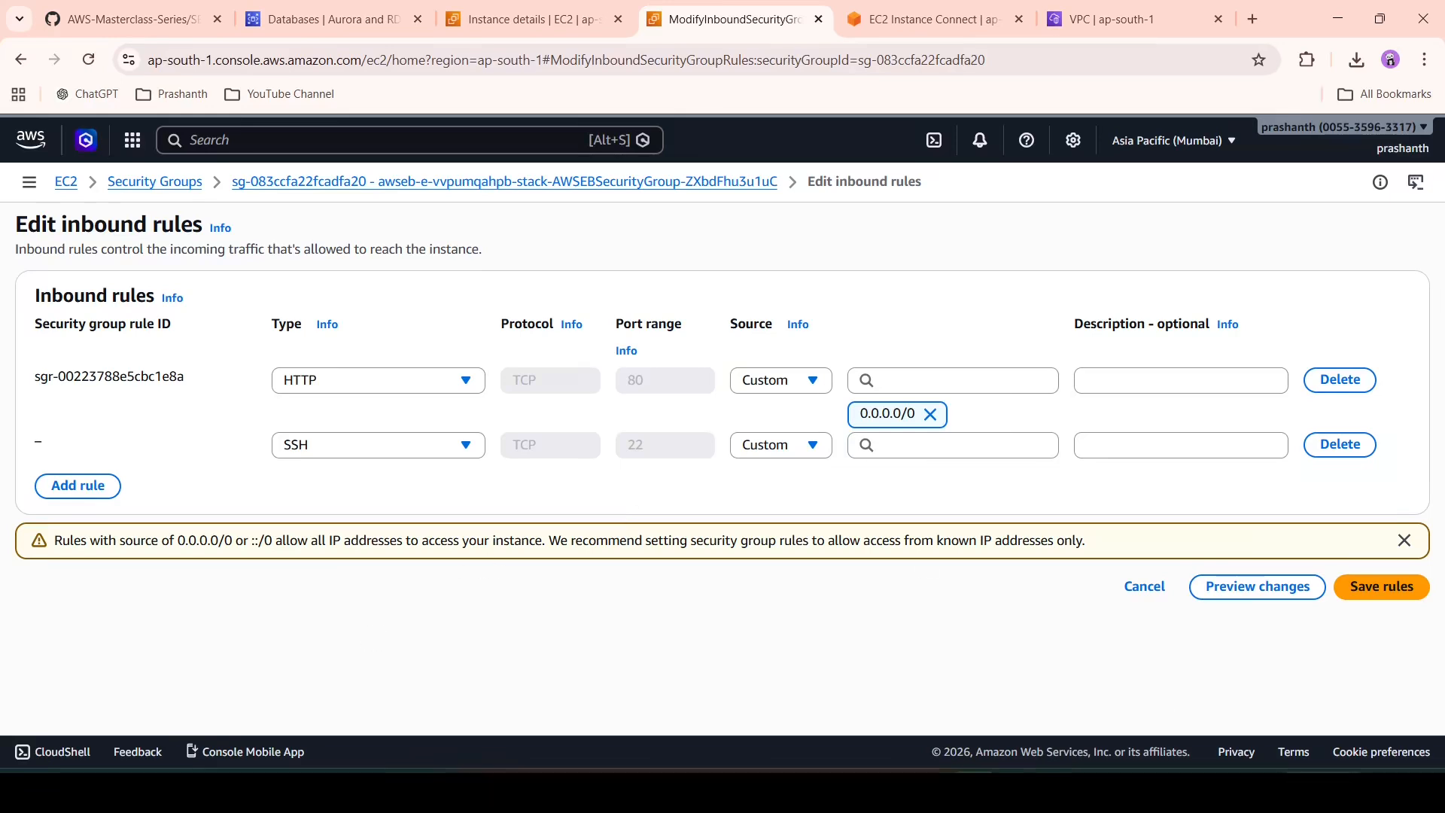
- Set the SSH inbound rule's source to Anywhere (0.0.0.0/0) and save the rules
{"action": "left_click", "coordinate": [1023, 446]}
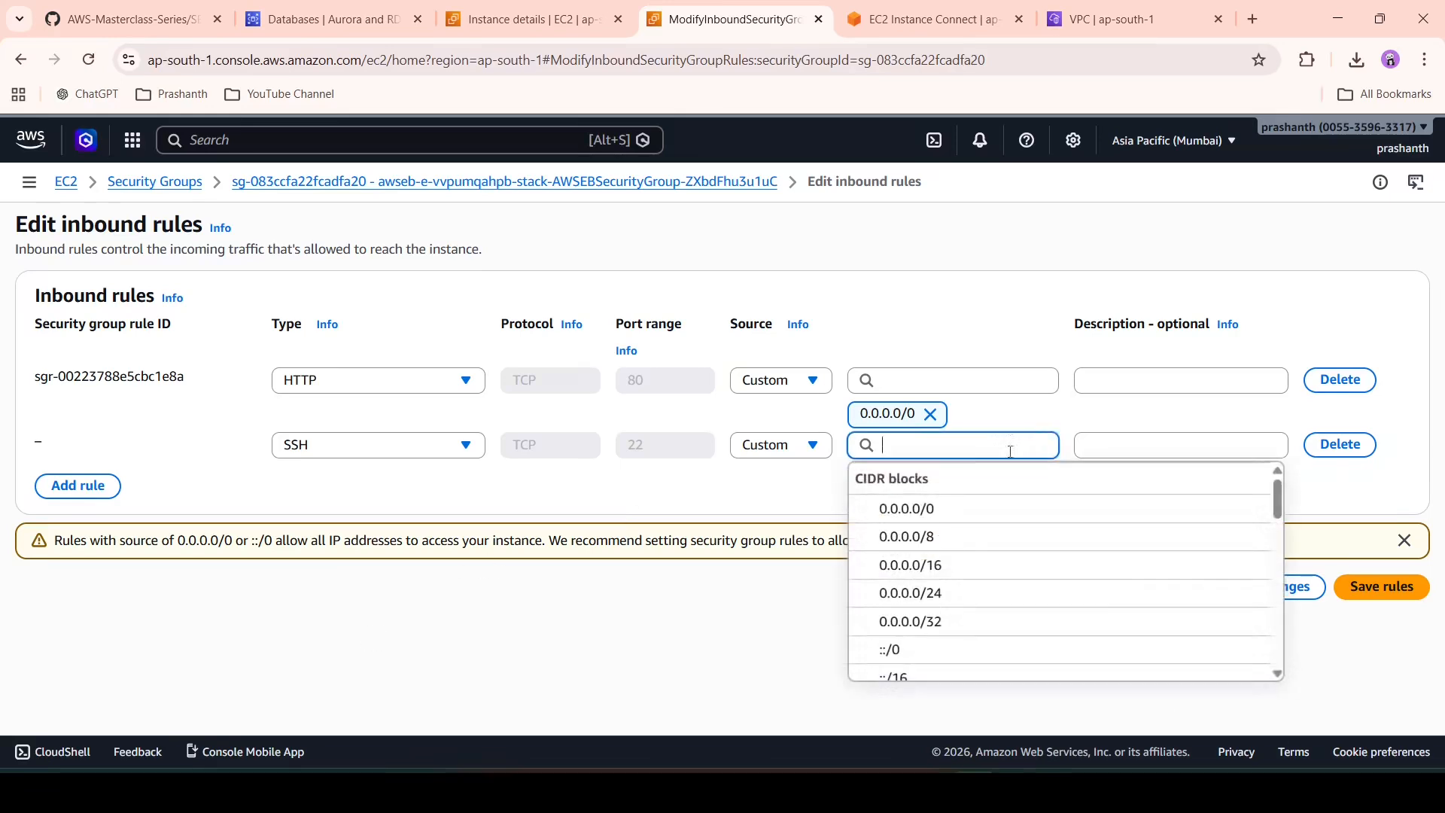
{"action": "left_click", "coordinate": [959, 511]}
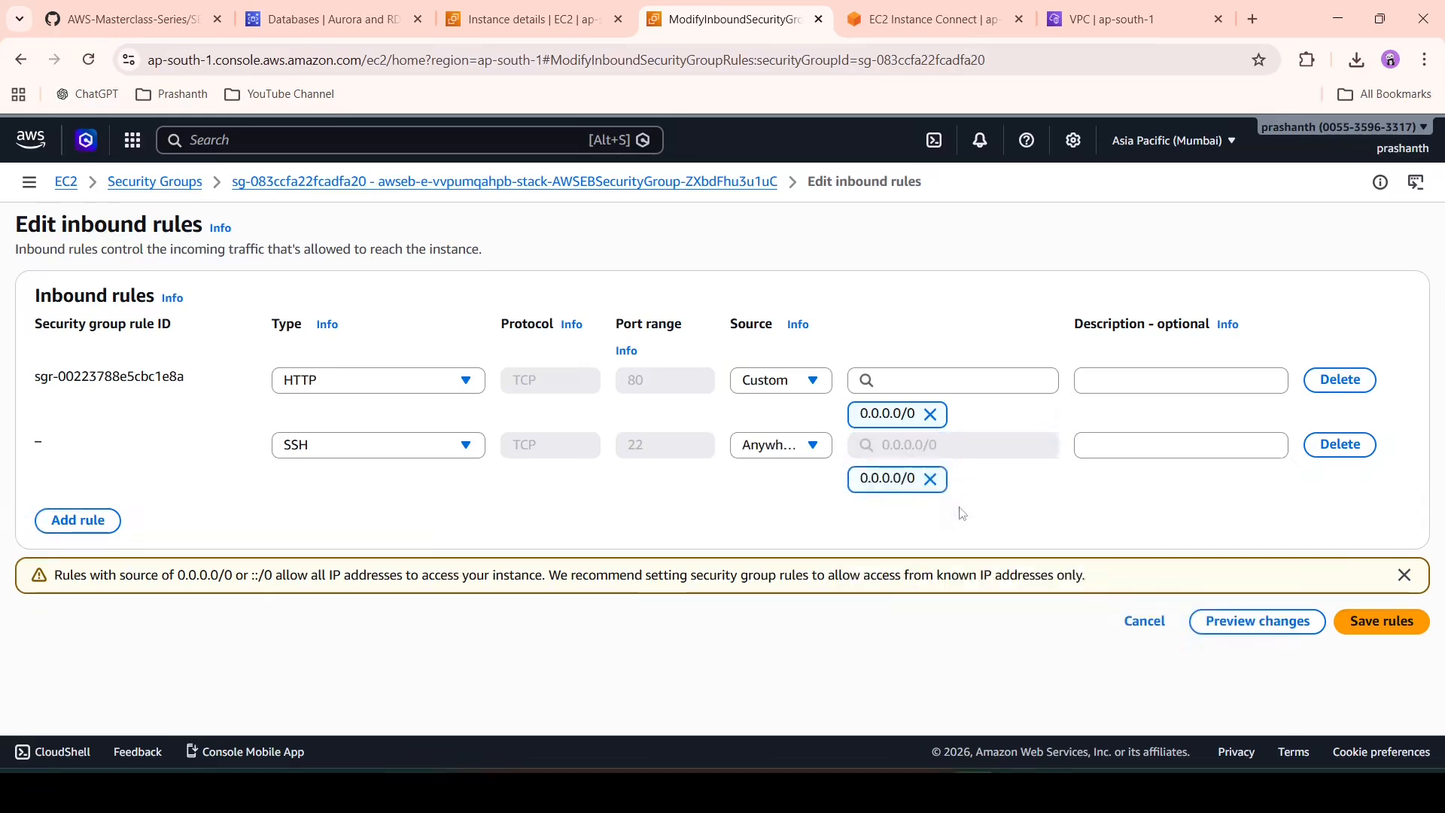
{"action": "left_click", "coordinate": [1382, 621]}
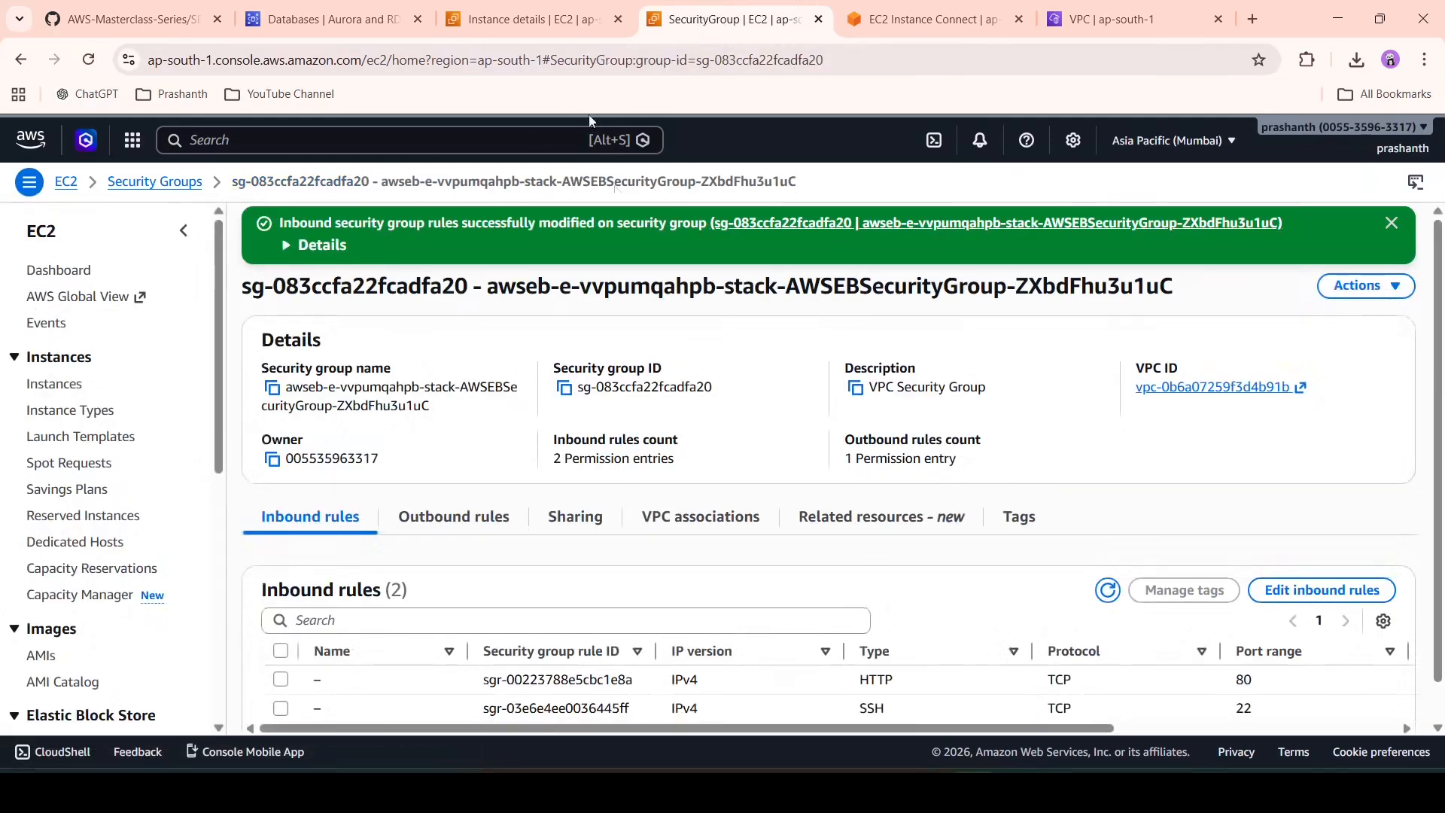
- Close the stale serial console tab and return to the instance details
{"action": "left_click", "coordinate": [532, 11]}
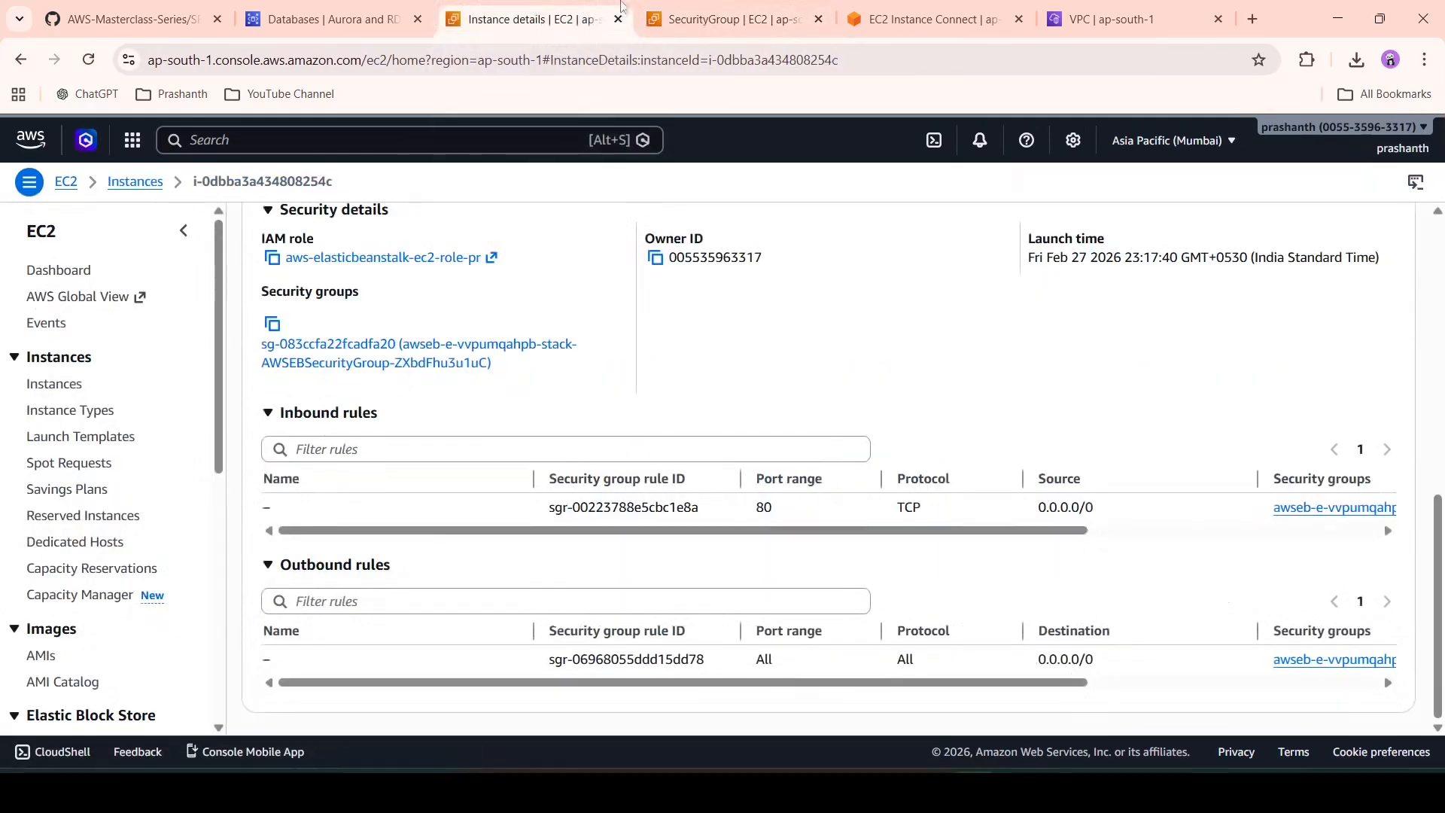
{"action": "left_click", "coordinate": [884, 11]}
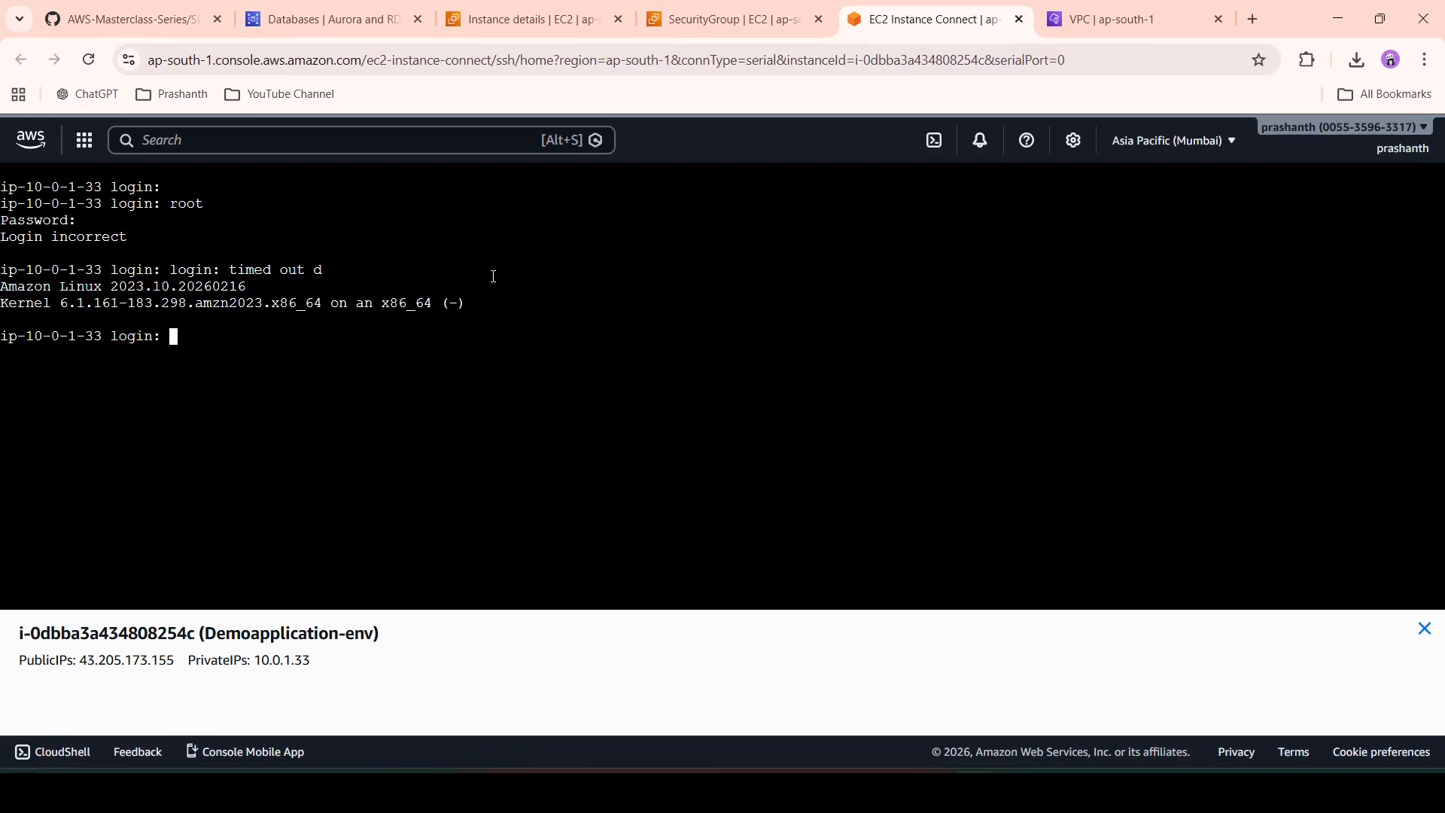
{"action": "left_click", "coordinate": [1018, 19]}
{"action": "left_click", "coordinate": [726, 18]}
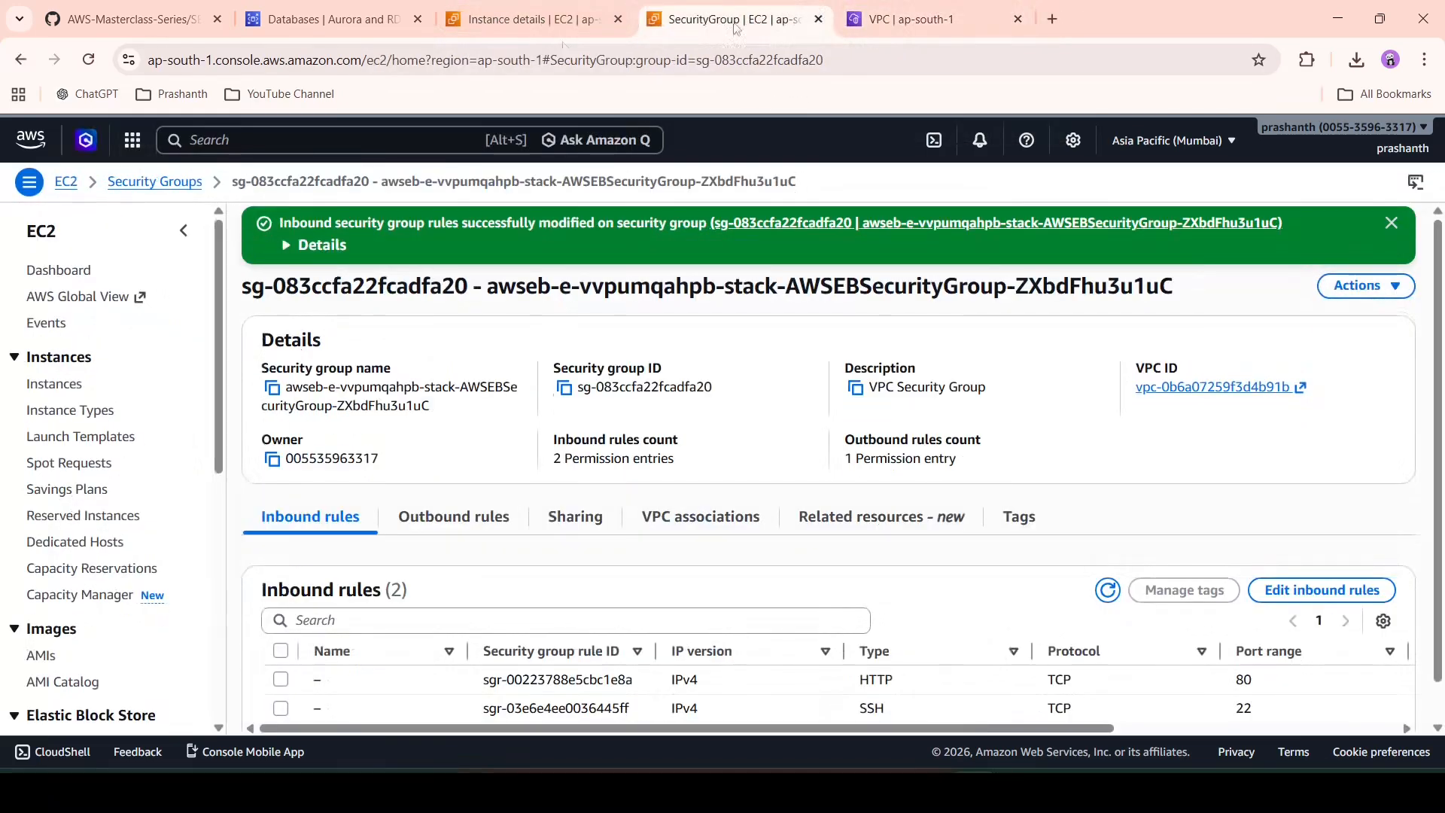
{"action": "left_click", "coordinate": [520, 19]}
- Start an EC2 Instance Connect shell on Demoapplication-env as user root
{"action": "scroll", "coordinate": [716, 281], "scroll_direction": "up", "scroll_amount": 10}
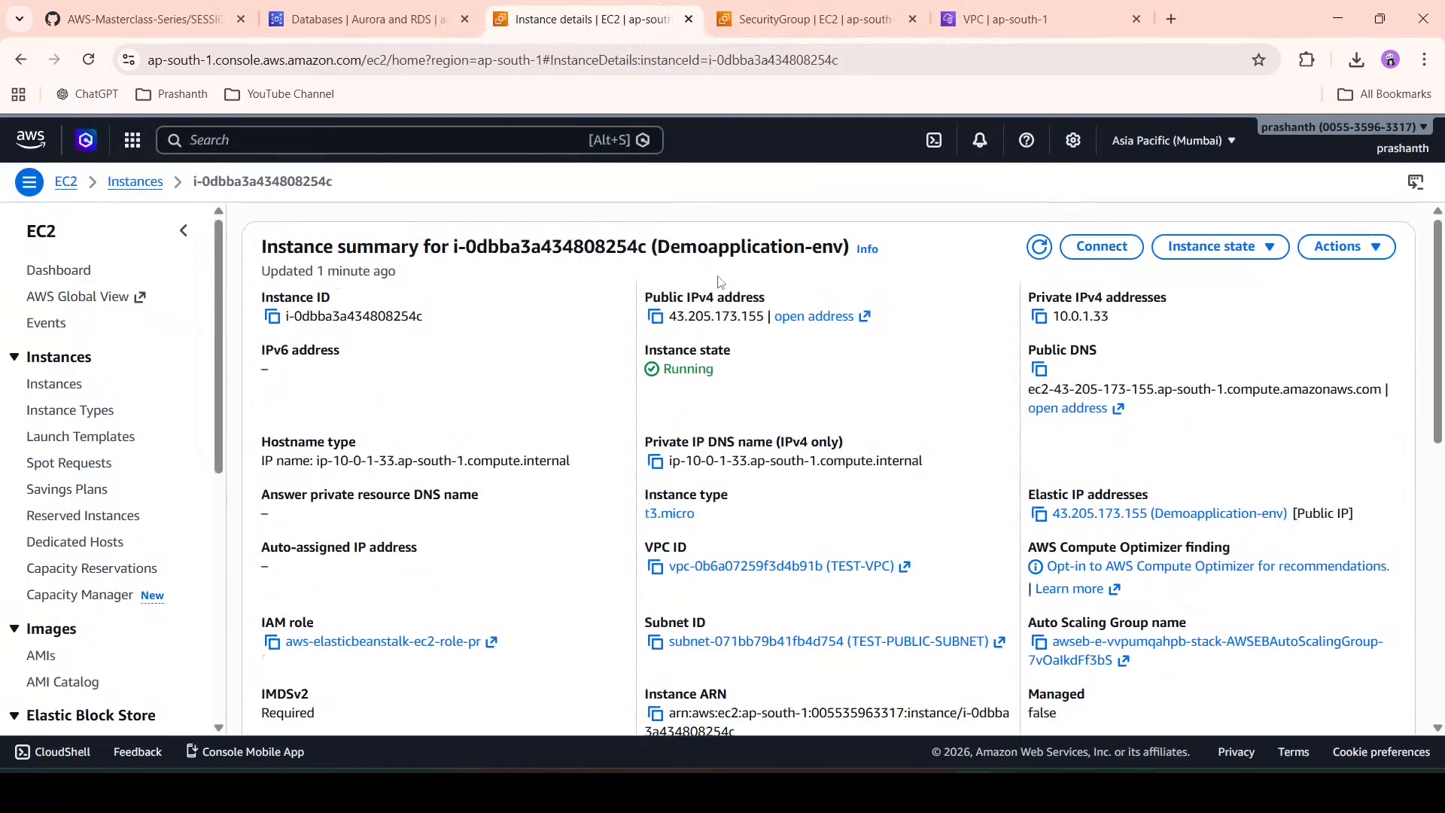
{"action": "left_click", "coordinate": [1101, 246]}
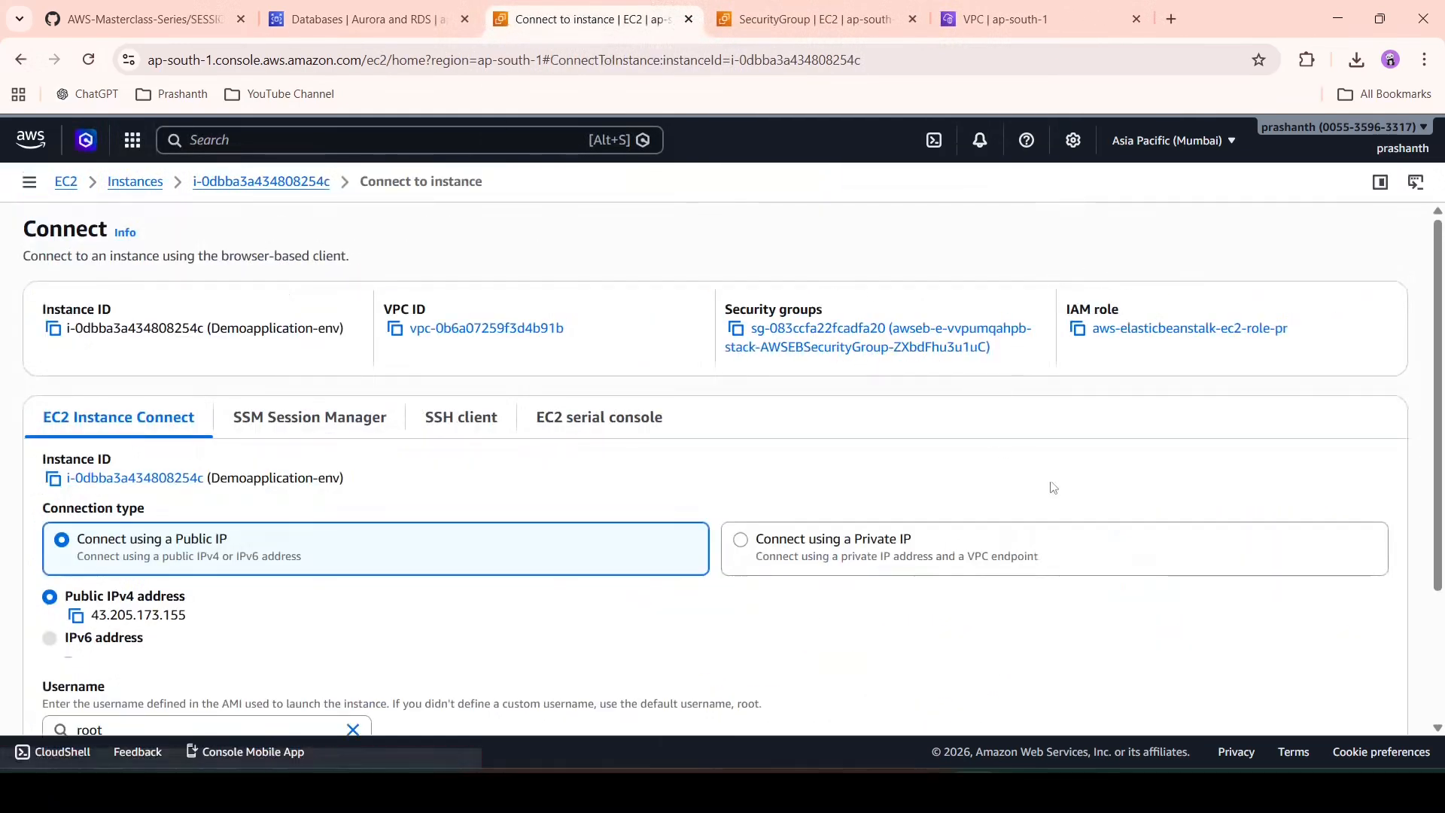
{"action": "scroll", "coordinate": [1052, 487], "scroll_direction": "down", "scroll_amount": 3}
{"action": "left_click", "coordinate": [1362, 682]}
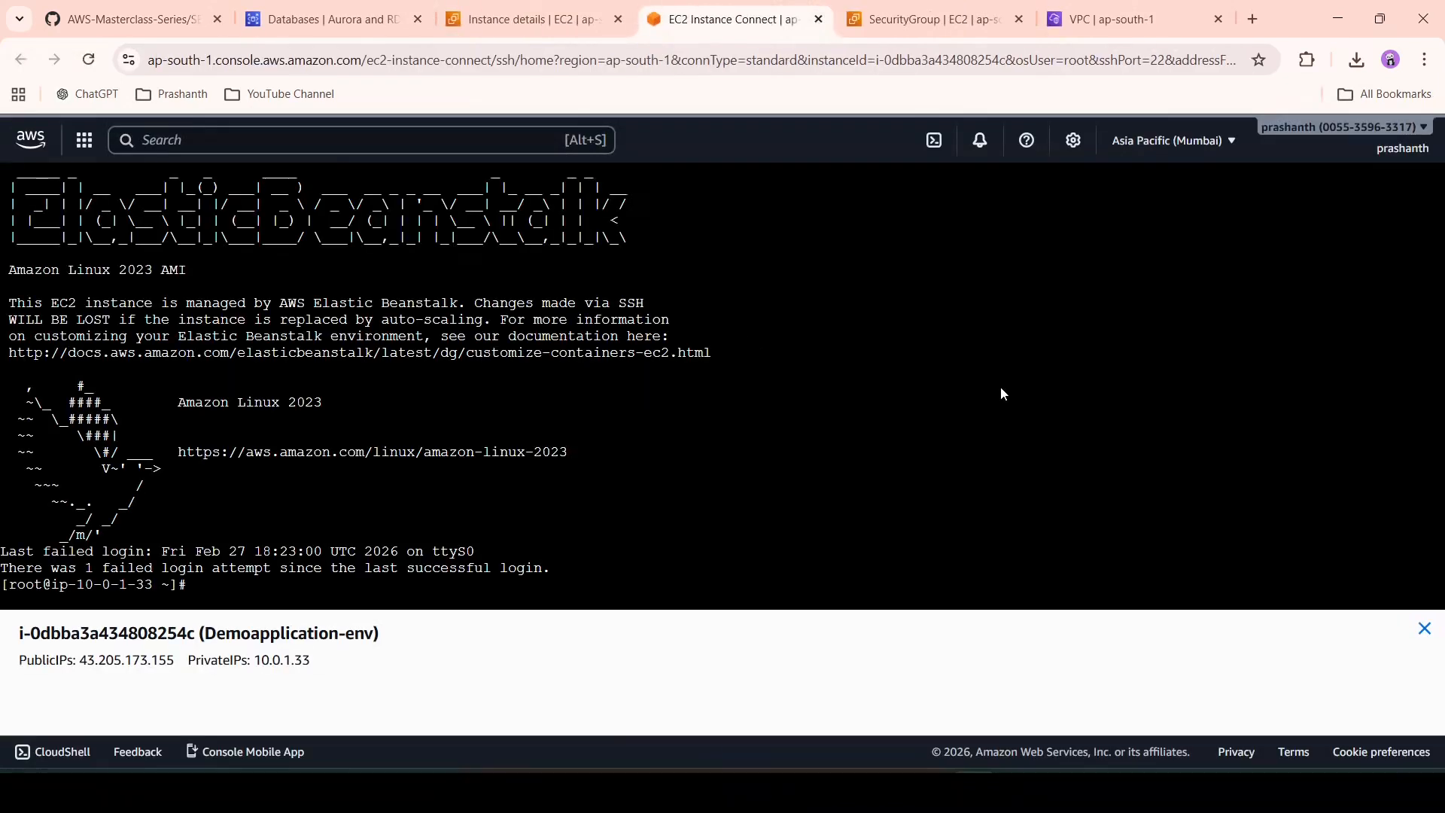
- Close the security group tab and go back to the instance page
{"action": "left_click", "coordinate": [933, 19]}
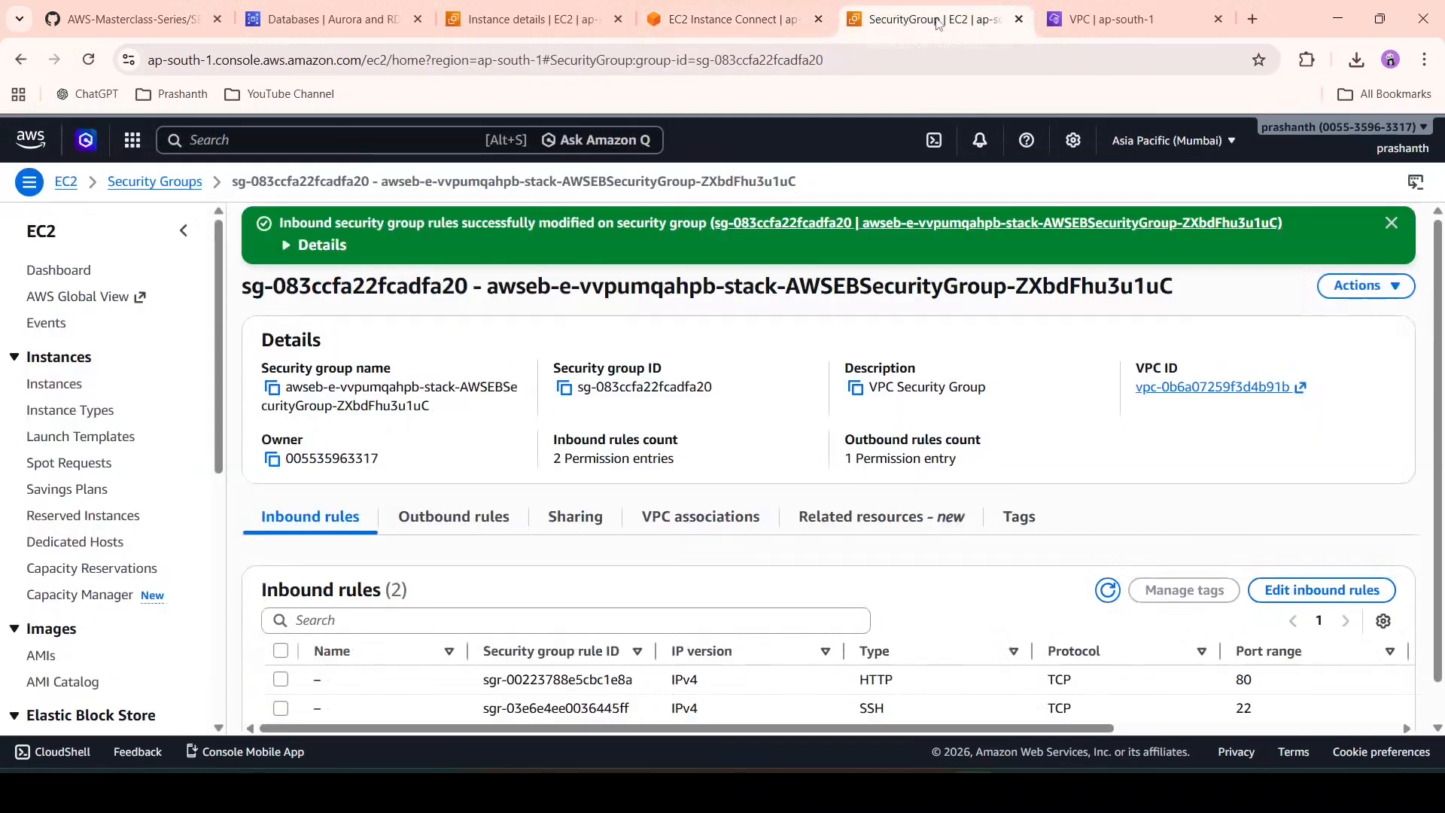
{"action": "left_click", "coordinate": [1019, 19]}
{"action": "left_click", "coordinate": [531, 19]}
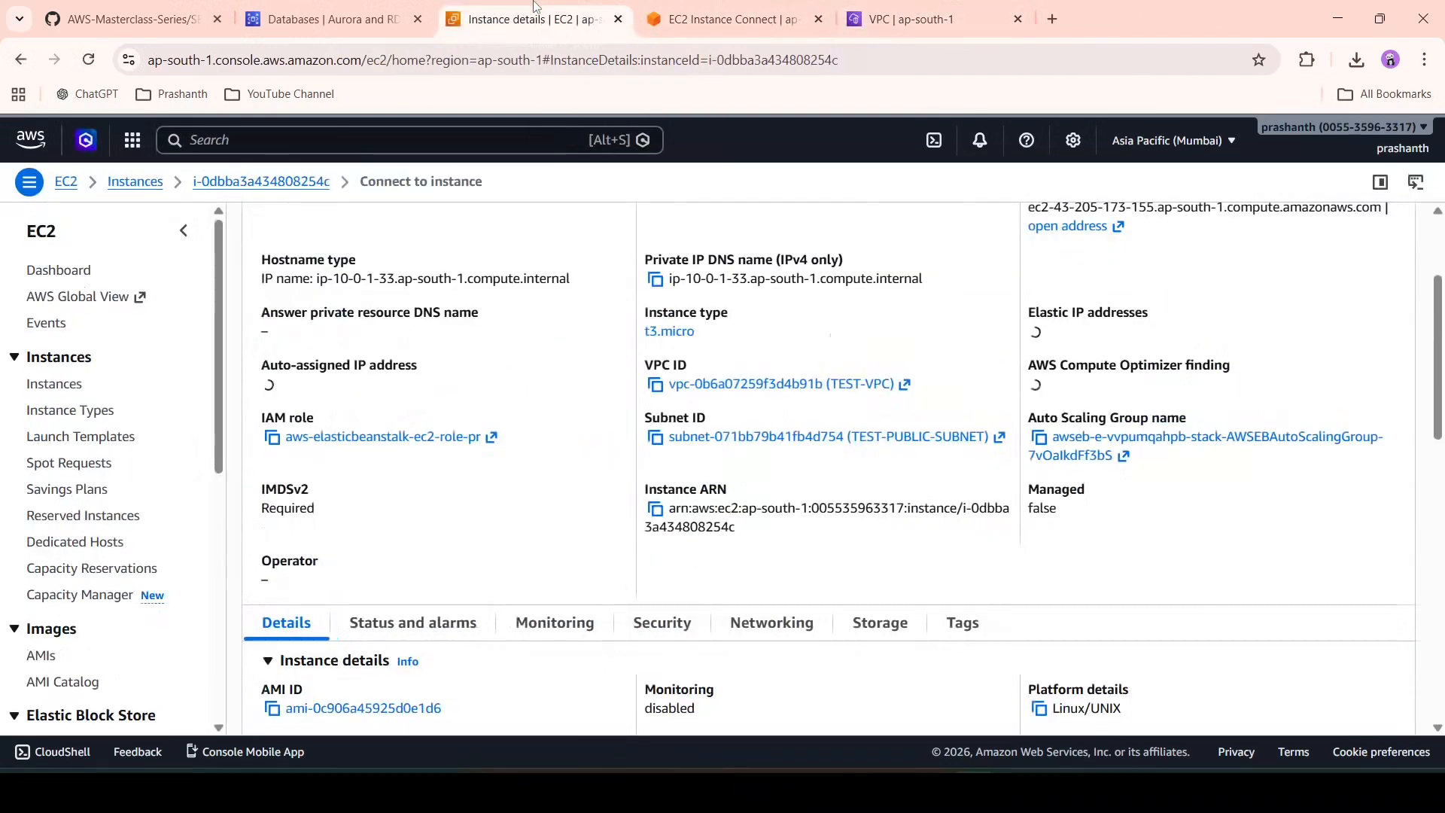
- Refresh the RDS databases list to check pr-rds-demo's status
{"action": "left_click", "coordinate": [273, 23]}
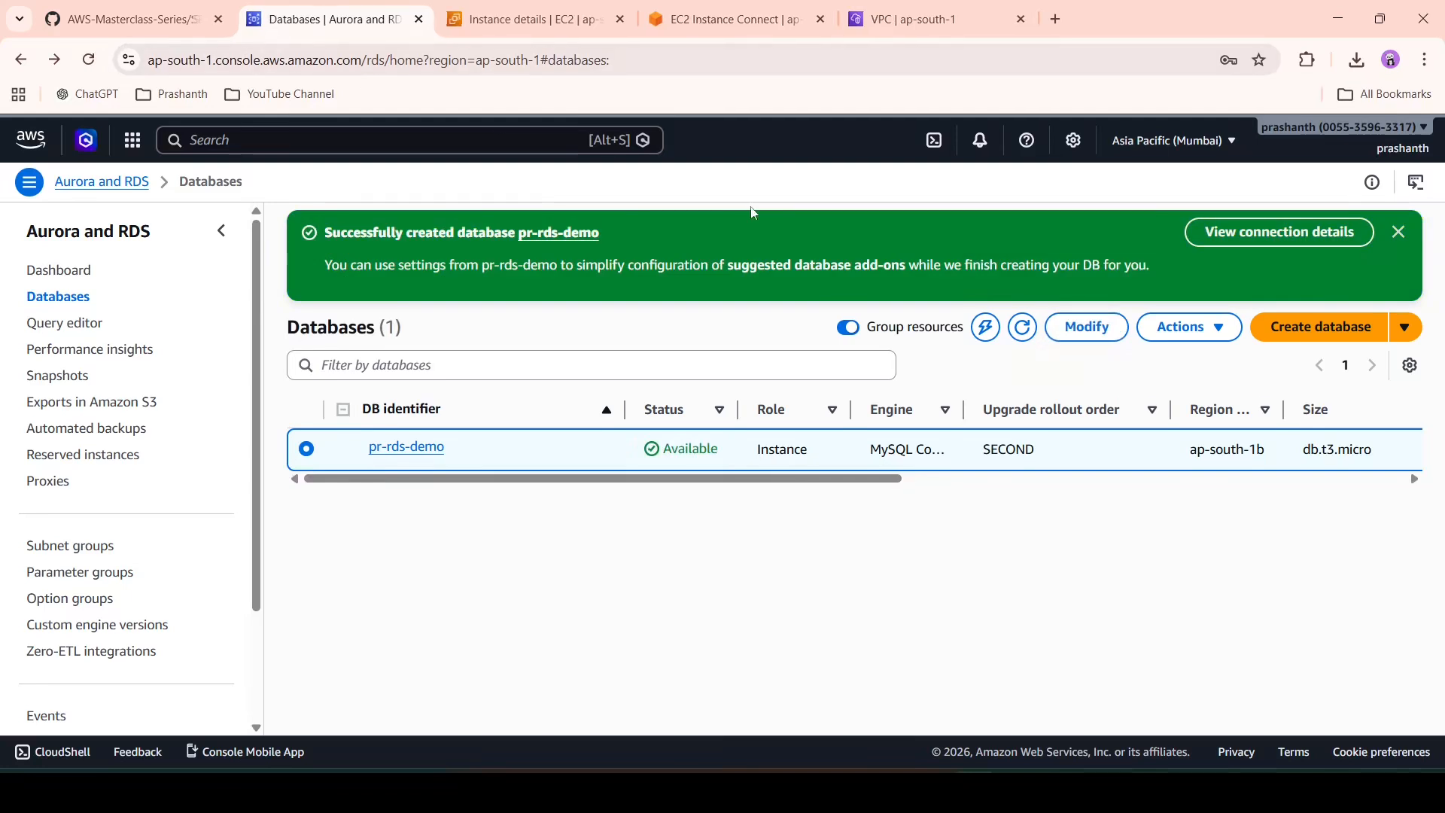
{"action": "left_click", "coordinate": [1398, 232]}
{"action": "left_click", "coordinate": [1019, 240]}
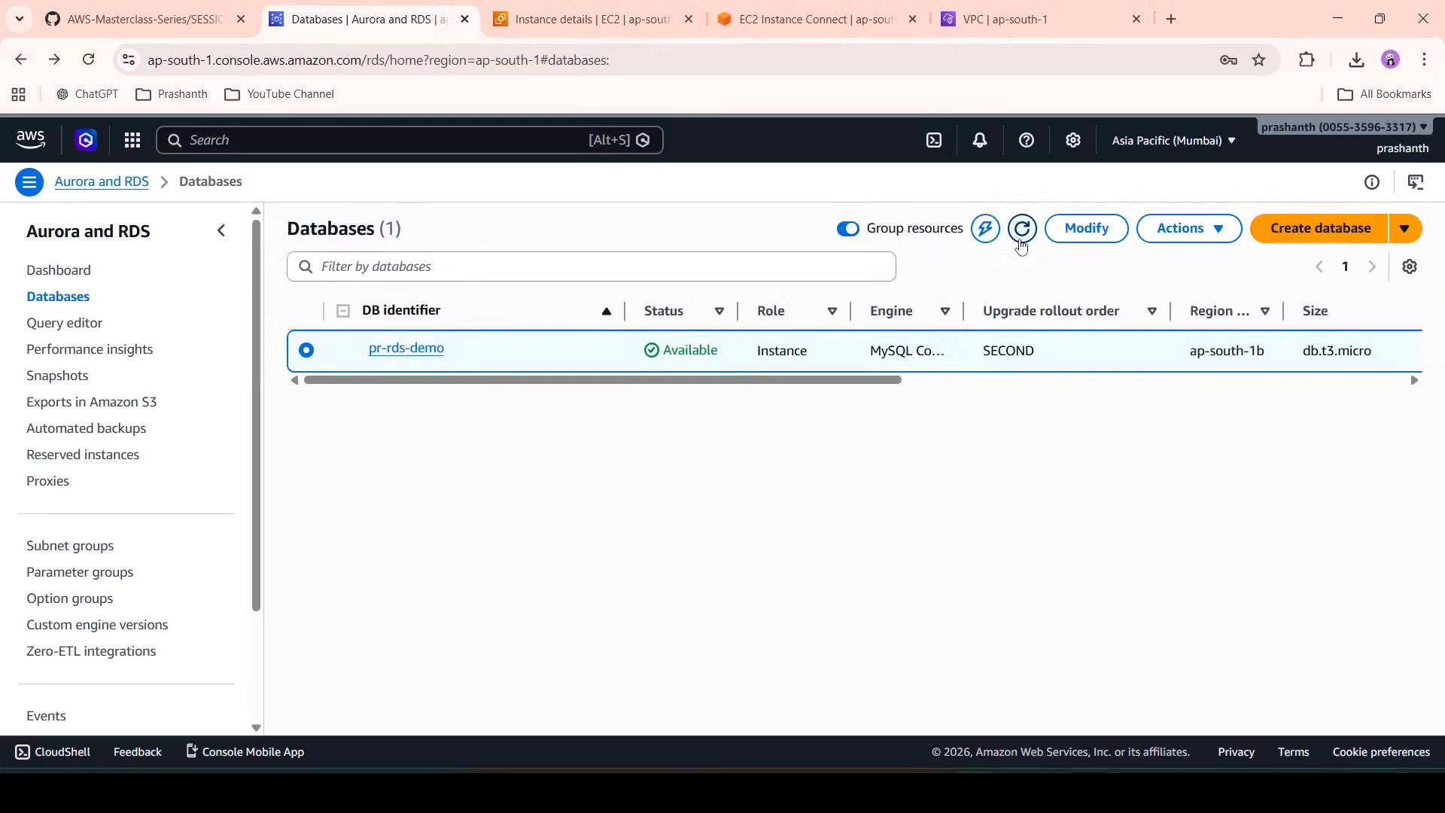
- Copy the instance's Elastic Beanstalk security group name from its Security tab
{"action": "left_click", "coordinate": [580, 23]}
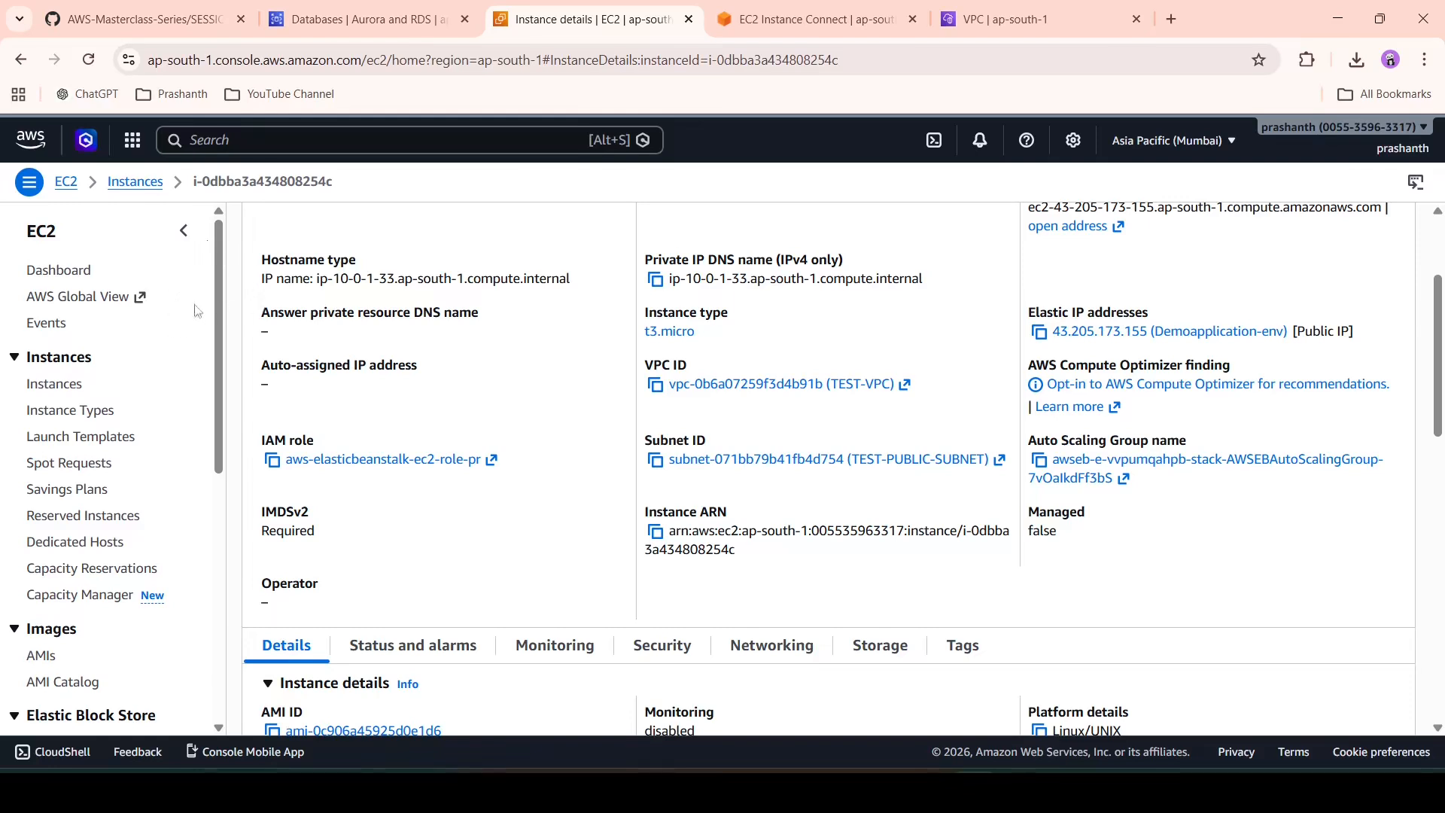
{"action": "scroll", "coordinate": [427, 331], "scroll_direction": "up", "scroll_amount": 3}
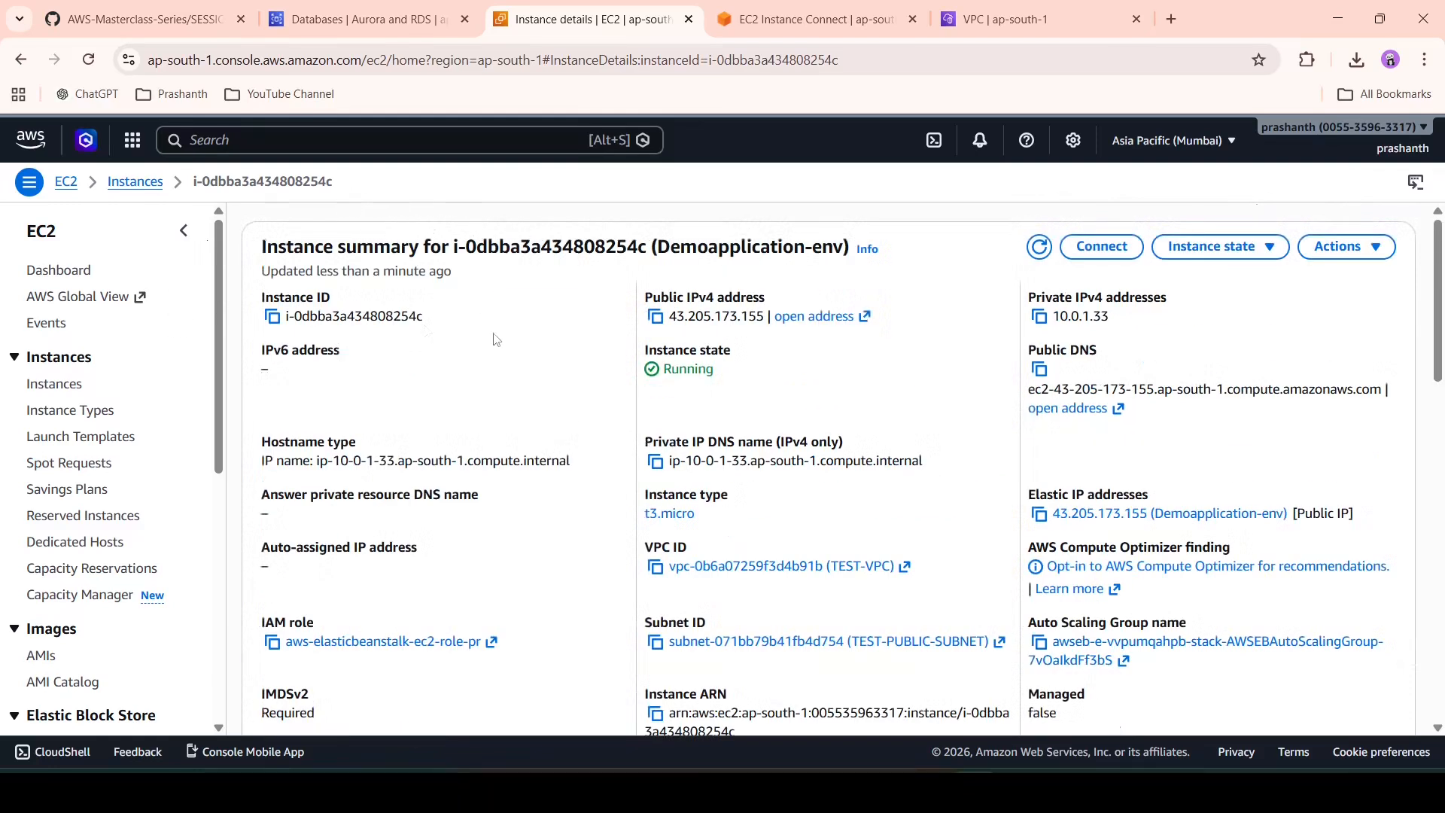
{"action": "scroll", "coordinate": [539, 419], "scroll_direction": "down", "scroll_amount": 5}
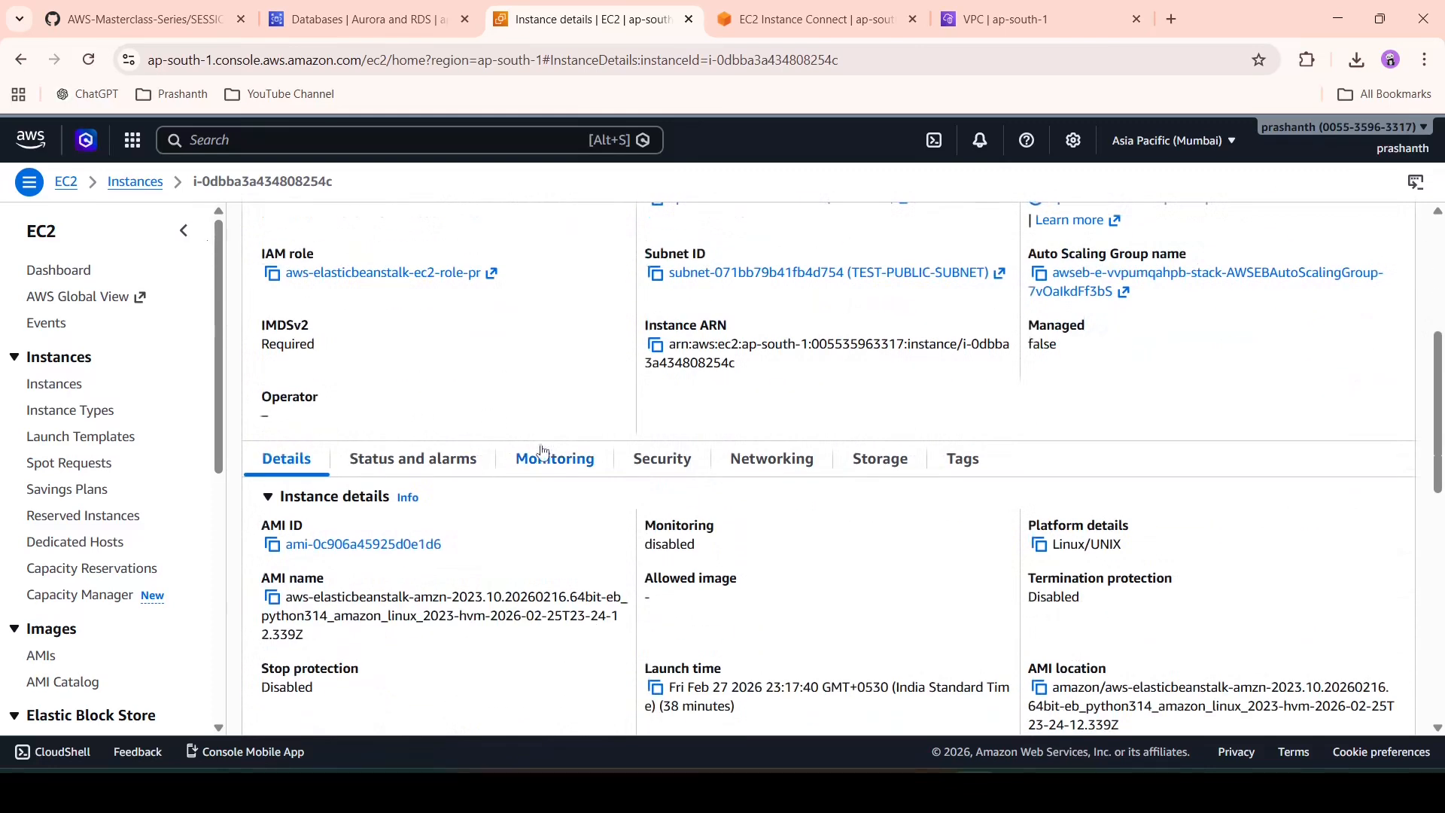
{"action": "left_click", "coordinate": [657, 472]}
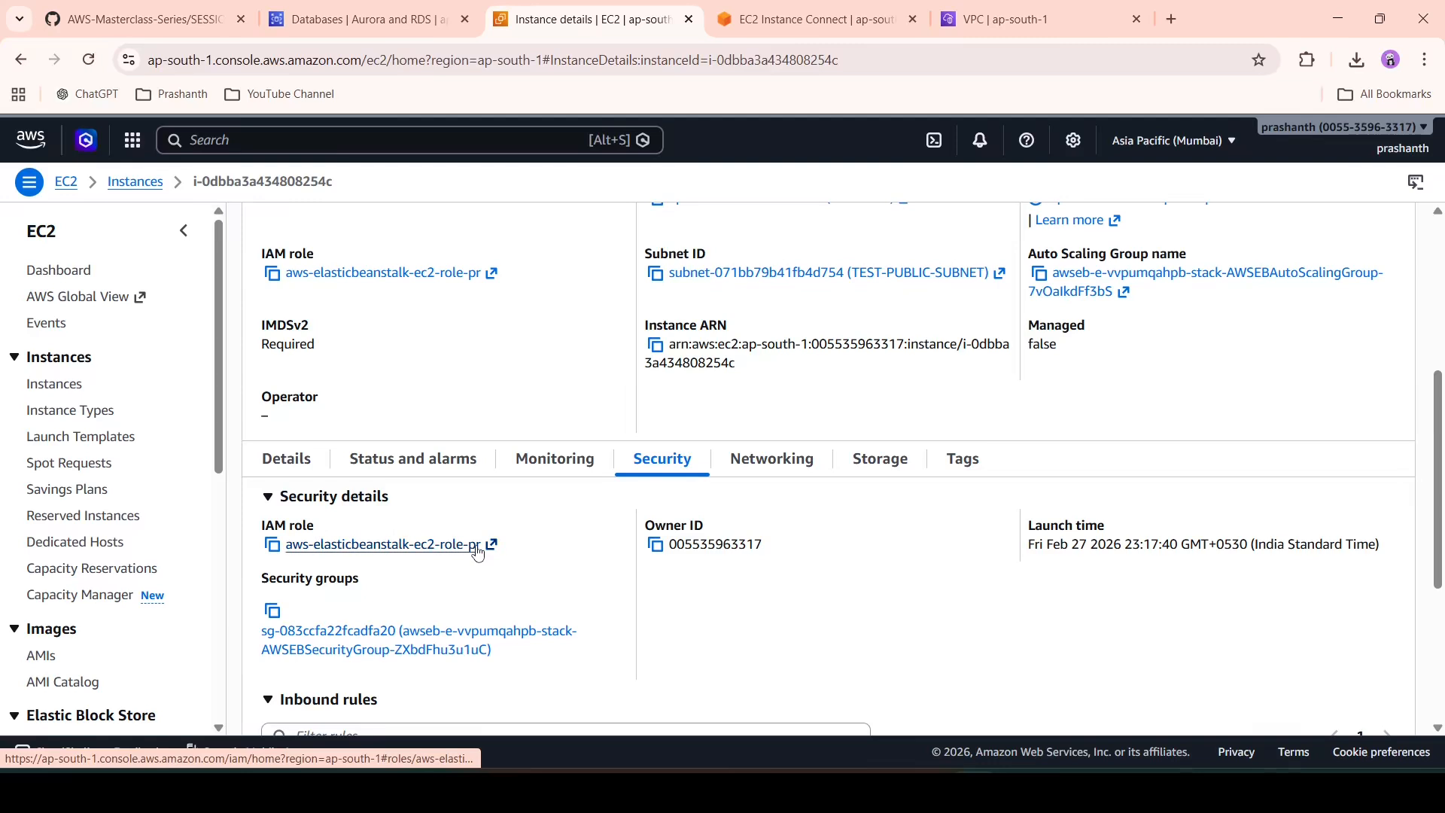
{"action": "scroll", "coordinate": [444, 548], "scroll_direction": "down", "scroll_amount": 1}
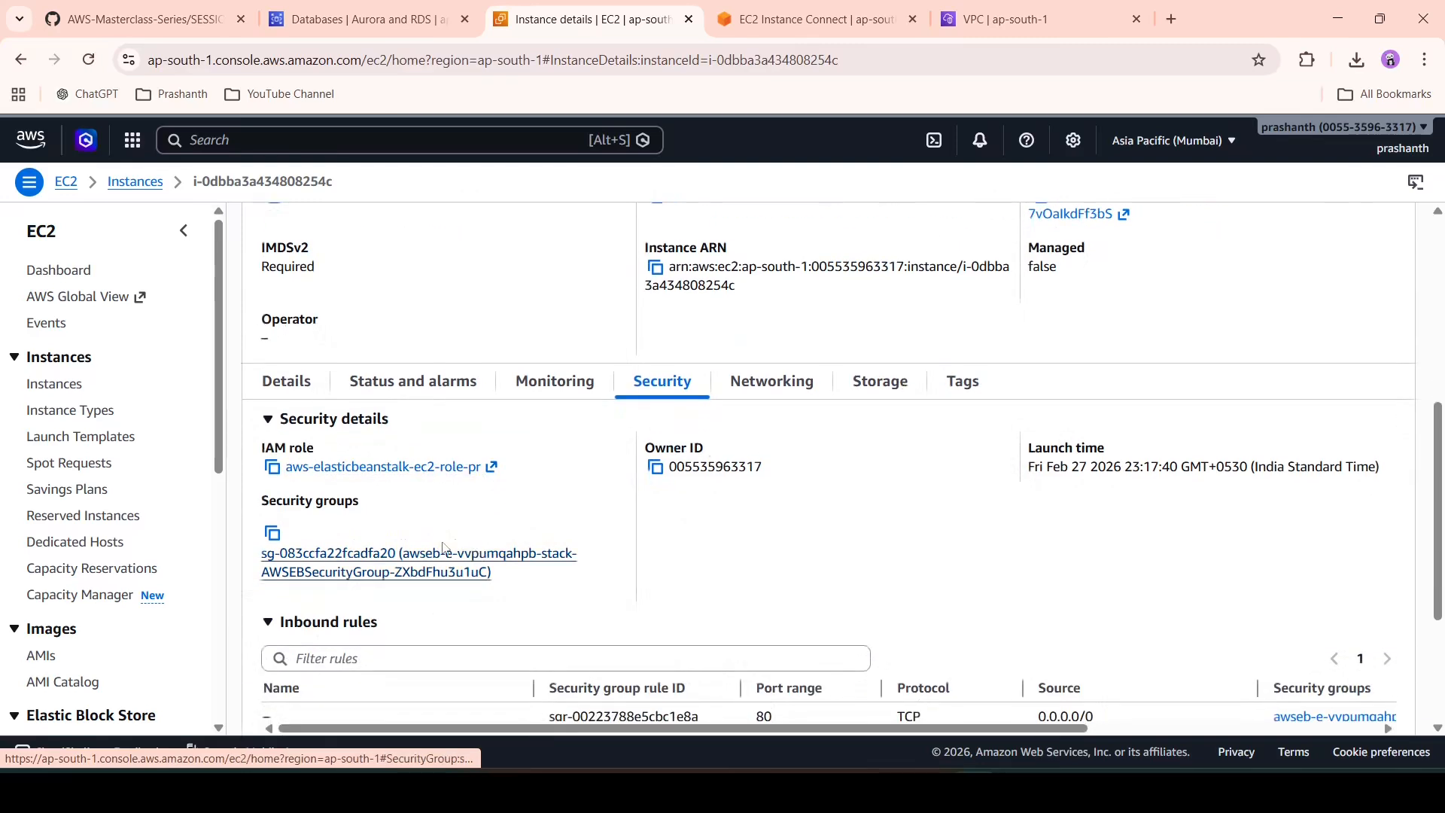
{"action": "left_click", "coordinate": [350, 559]}
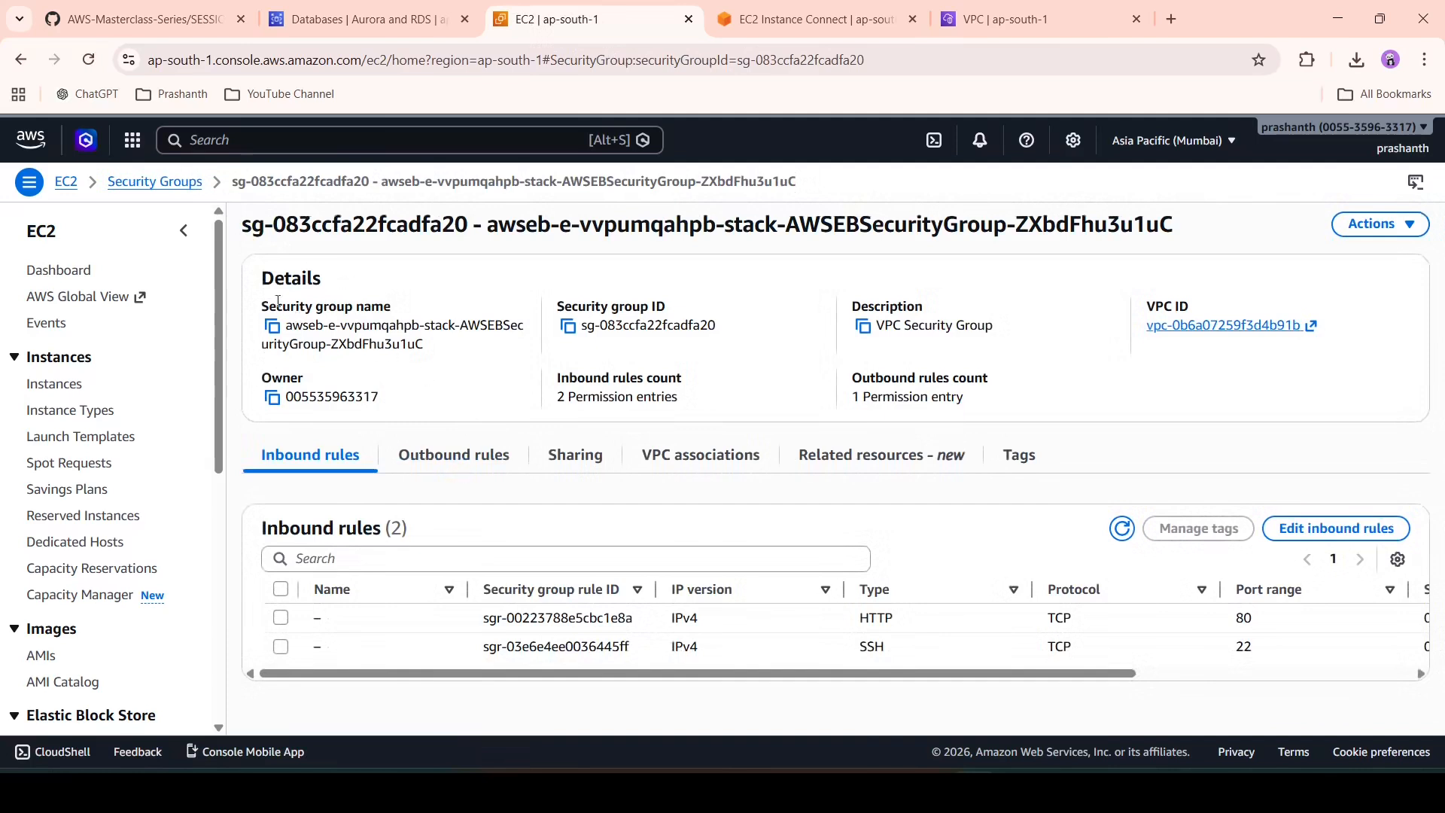
{"action": "left_click", "coordinate": [273, 329]}
{"action": "left_click", "coordinate": [273, 328]}
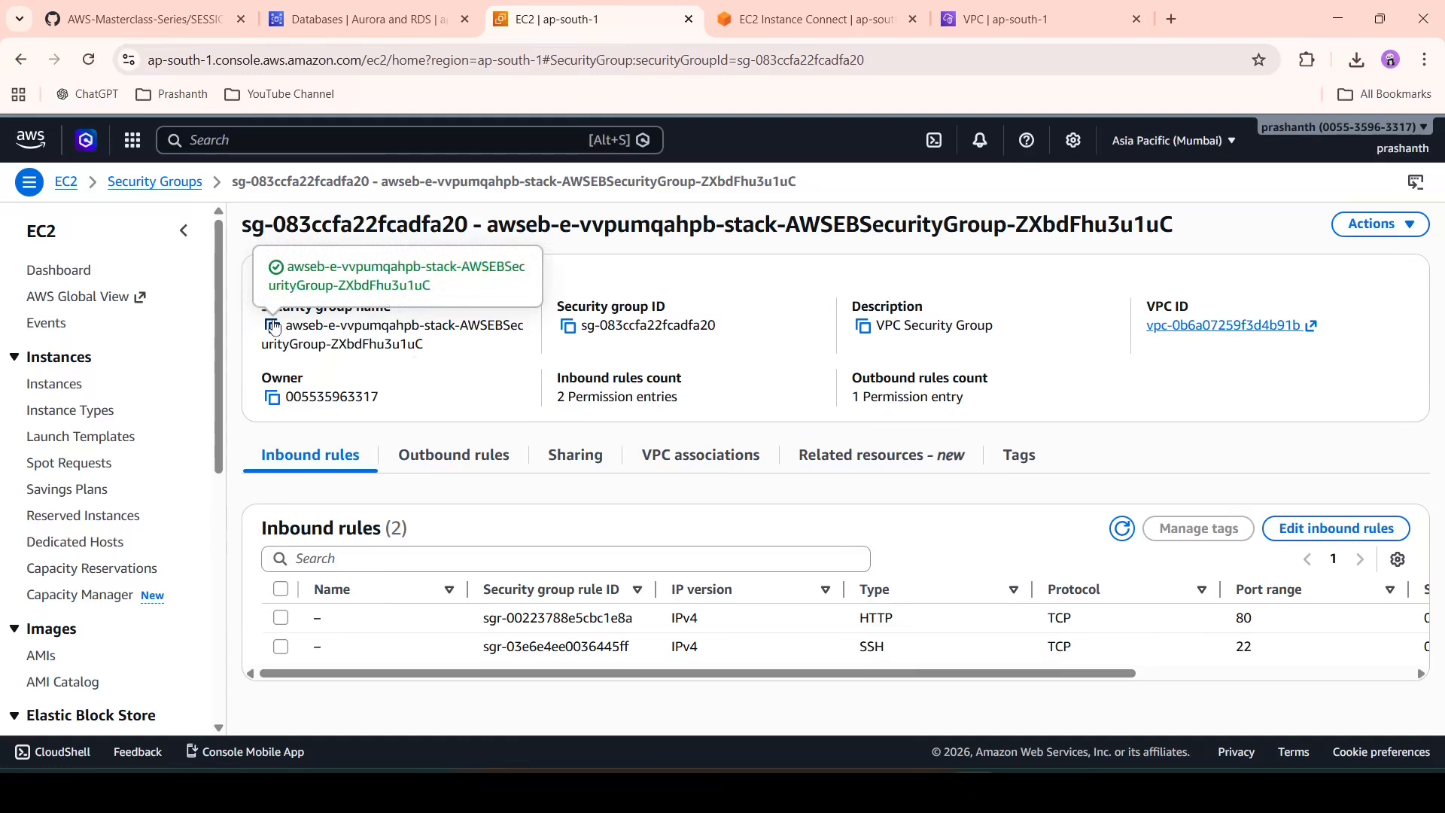
{"action": "left_click", "coordinate": [422, 17]}
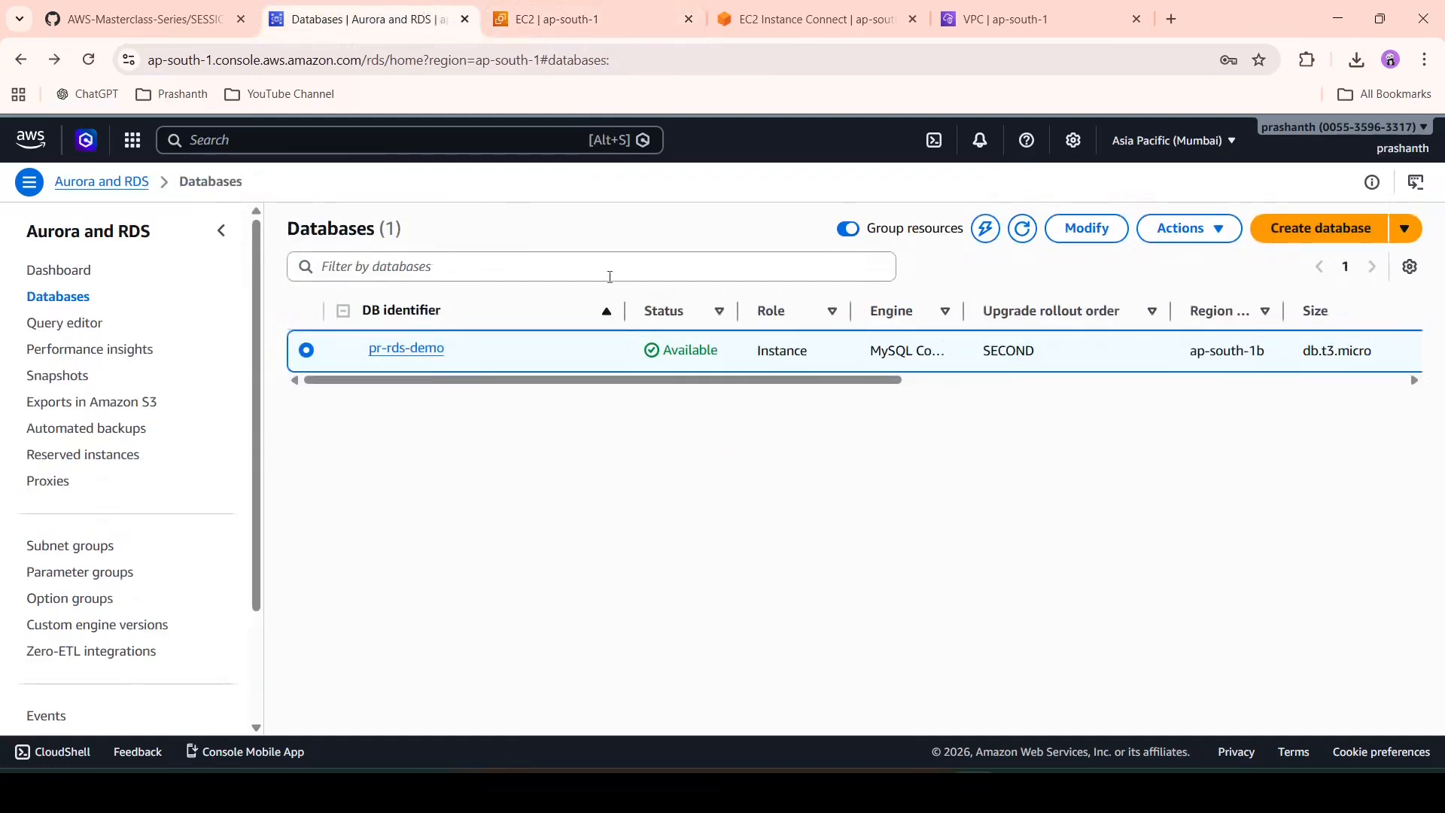
- Open pr-rds-demo's details and follow its TEST-SG security group link
{"action": "left_click", "coordinate": [439, 351]}
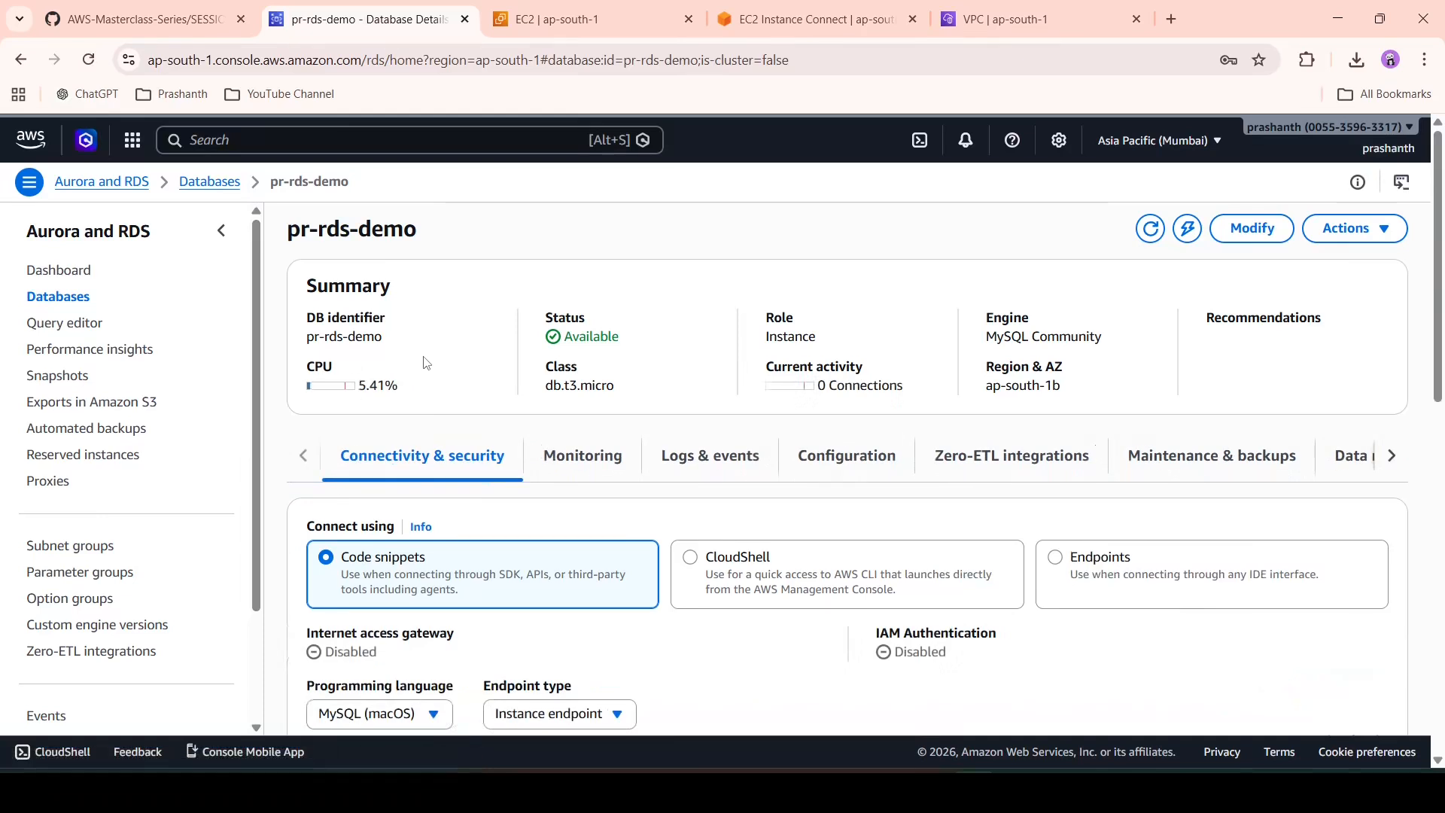
{"action": "scroll", "coordinate": [467, 486], "scroll_direction": "down", "scroll_amount": 1}
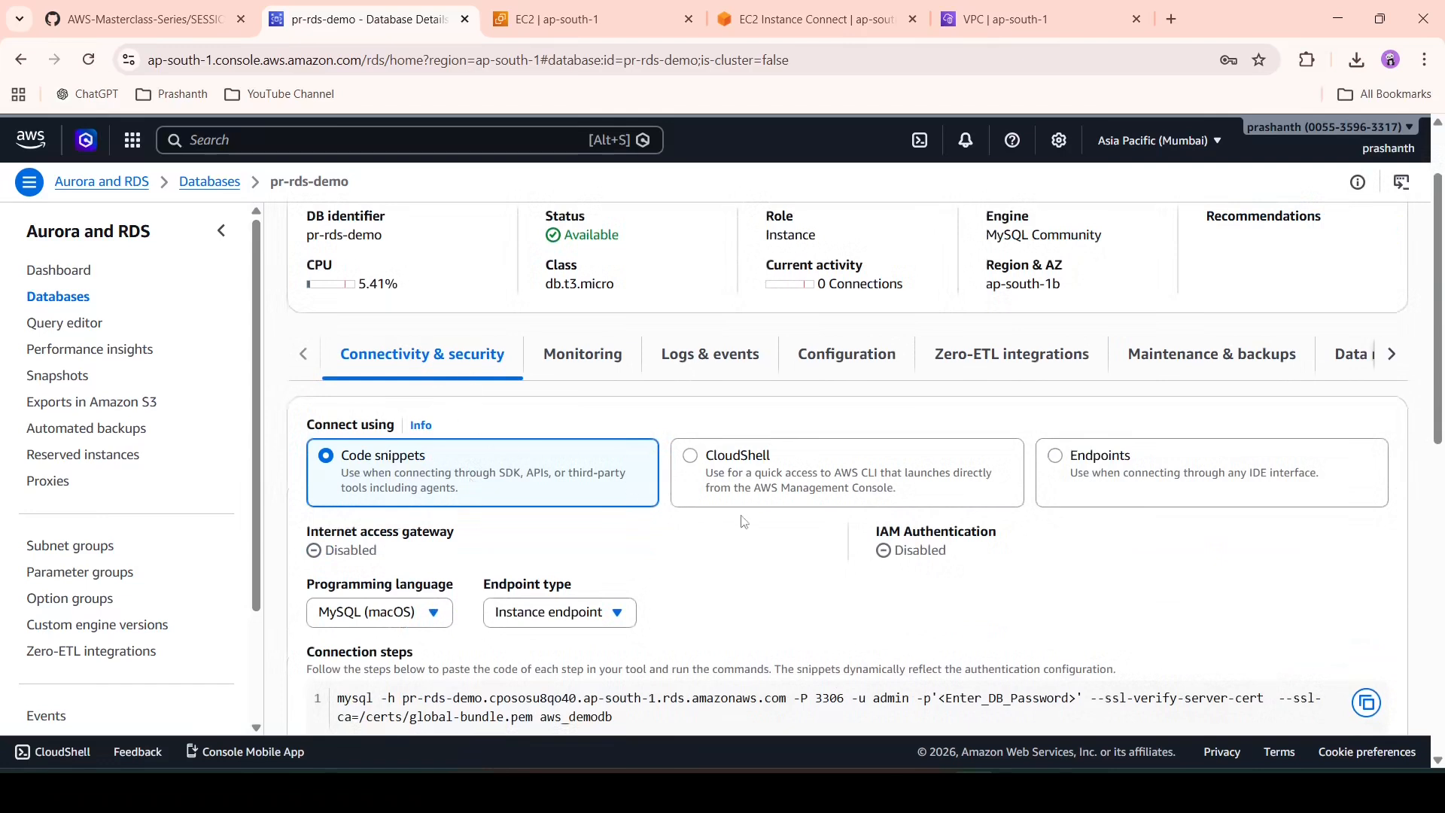
{"action": "scroll", "coordinate": [743, 522], "scroll_direction": "down", "scroll_amount": 1}
{"action": "scroll", "coordinate": [743, 521], "scroll_direction": "down", "scroll_amount": 2}
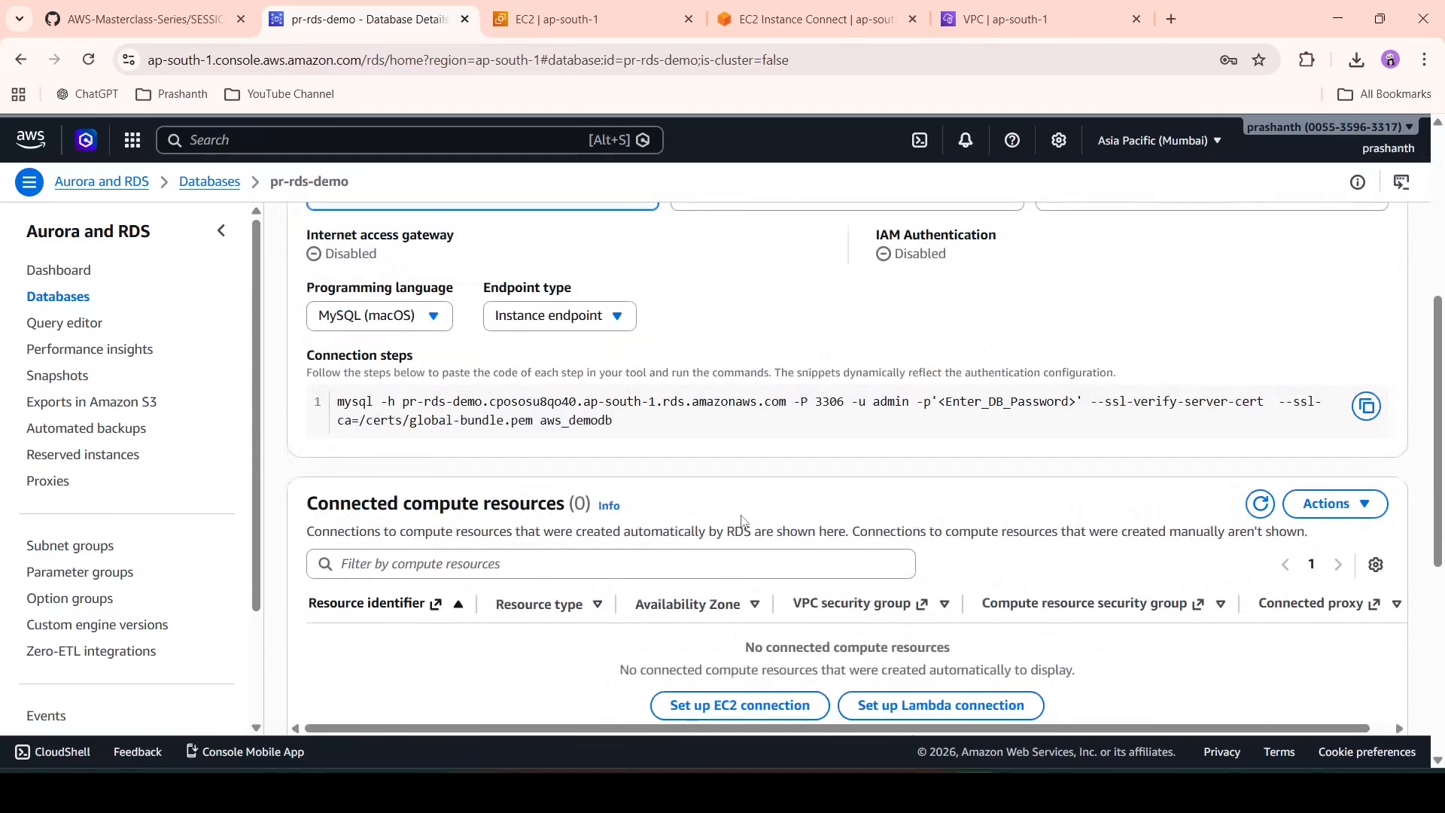
{"action": "scroll", "coordinate": [743, 522], "scroll_direction": "down", "scroll_amount": 5}
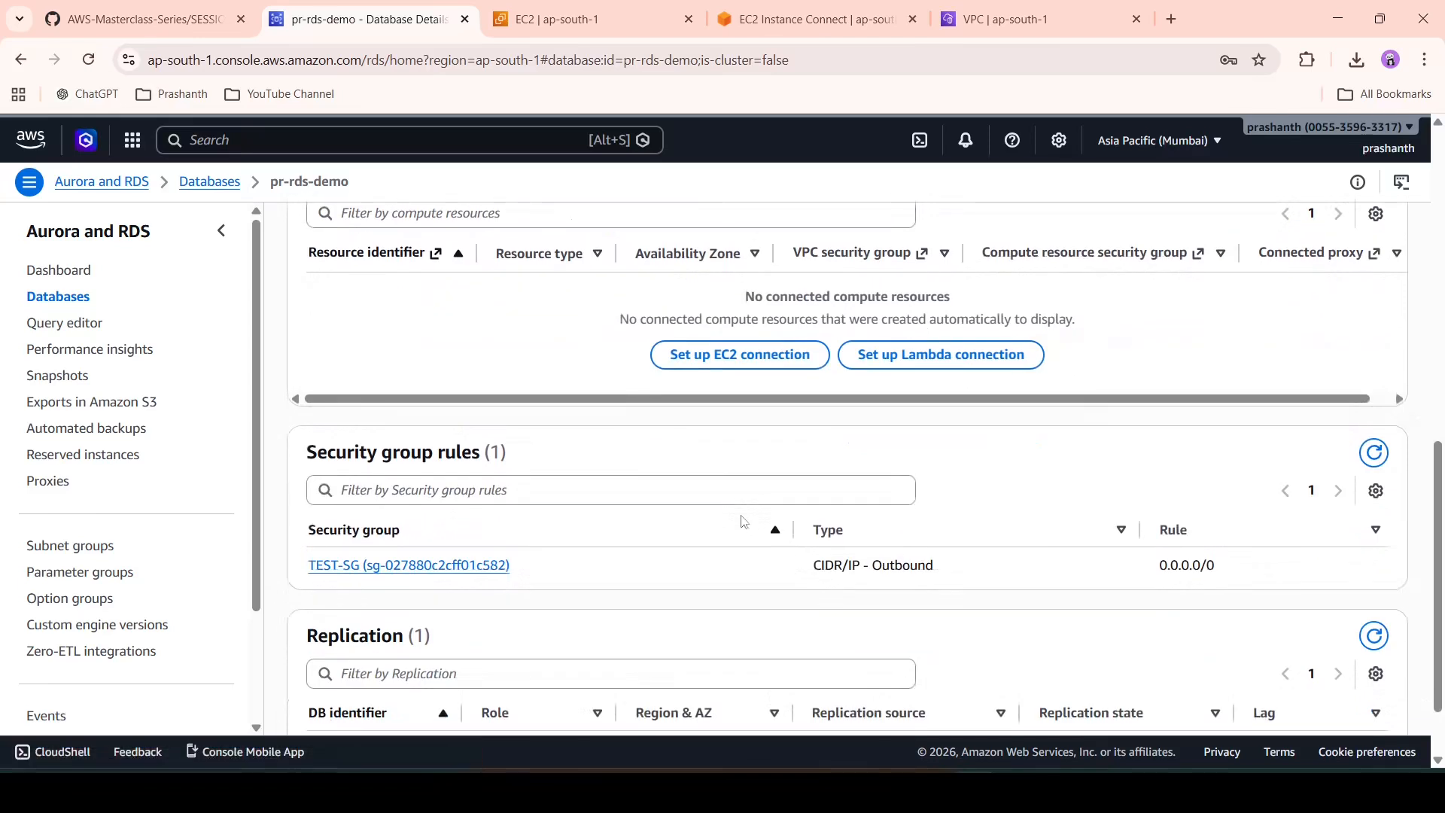
{"action": "left_click", "coordinate": [467, 573]}
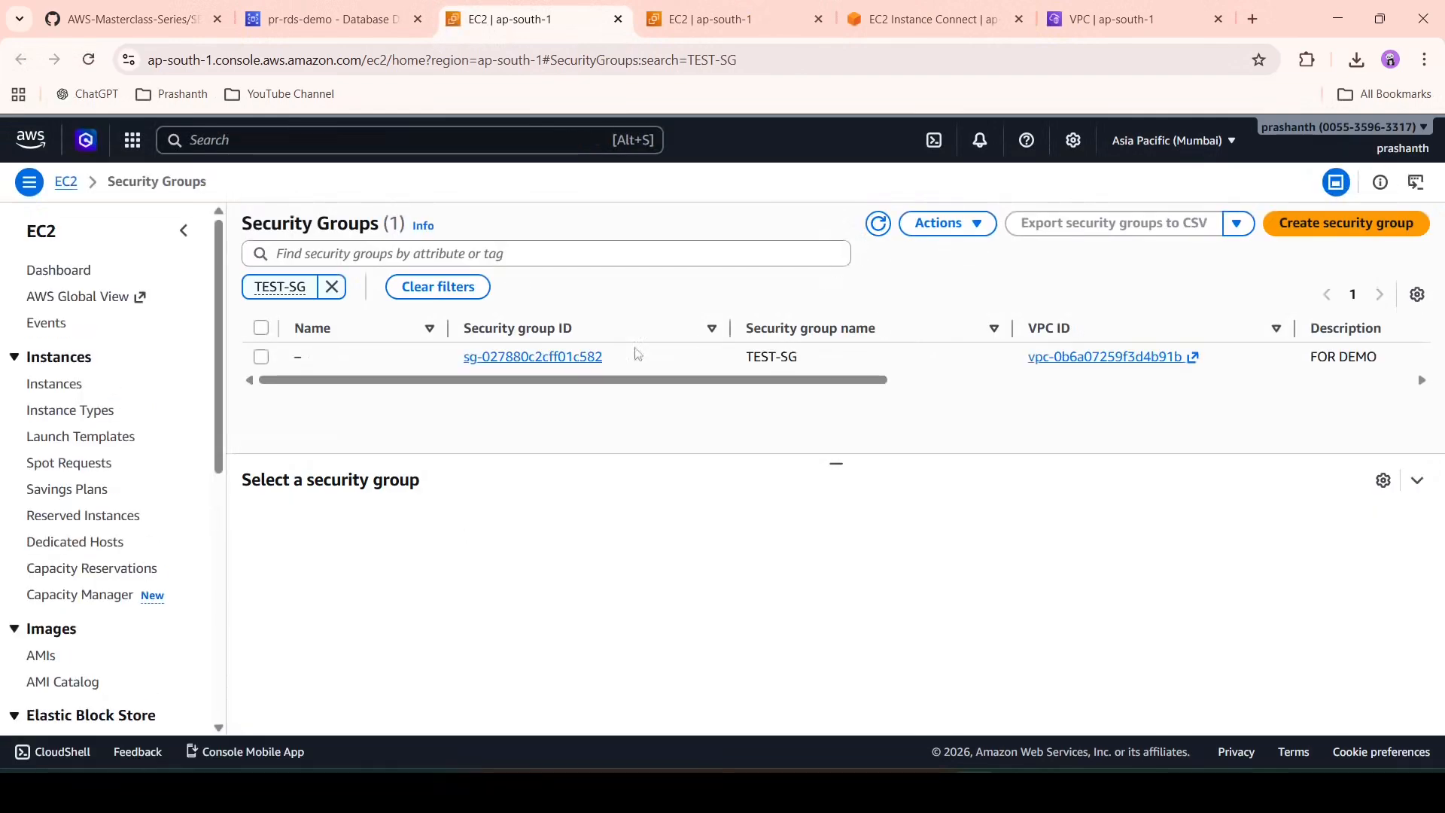
- Add a new MYSQL/Aurora port 3306 inbound rule to TEST-SG
{"action": "left_click", "coordinate": [547, 357]}
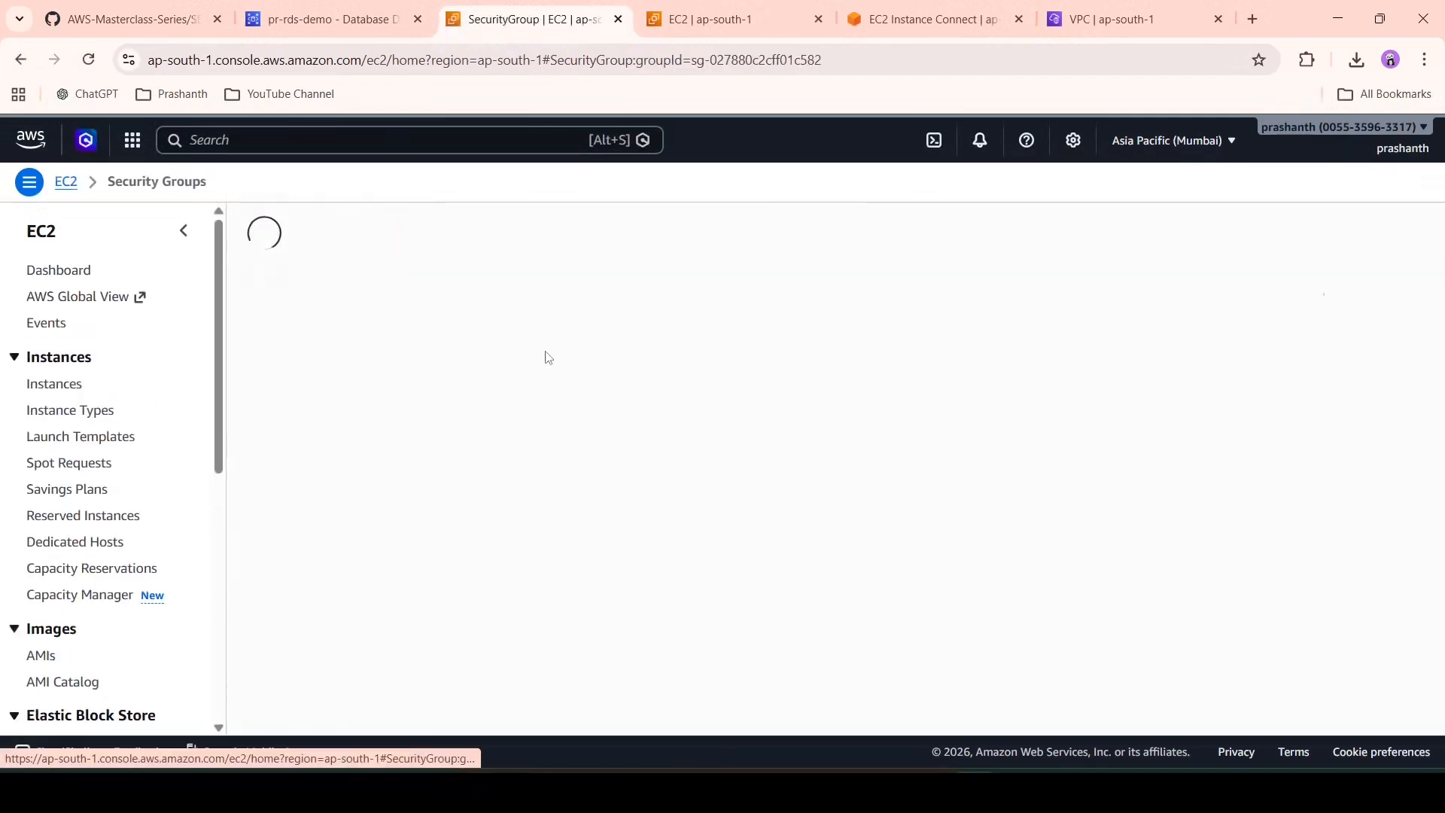
{"action": "left_click", "coordinate": [1343, 517]}
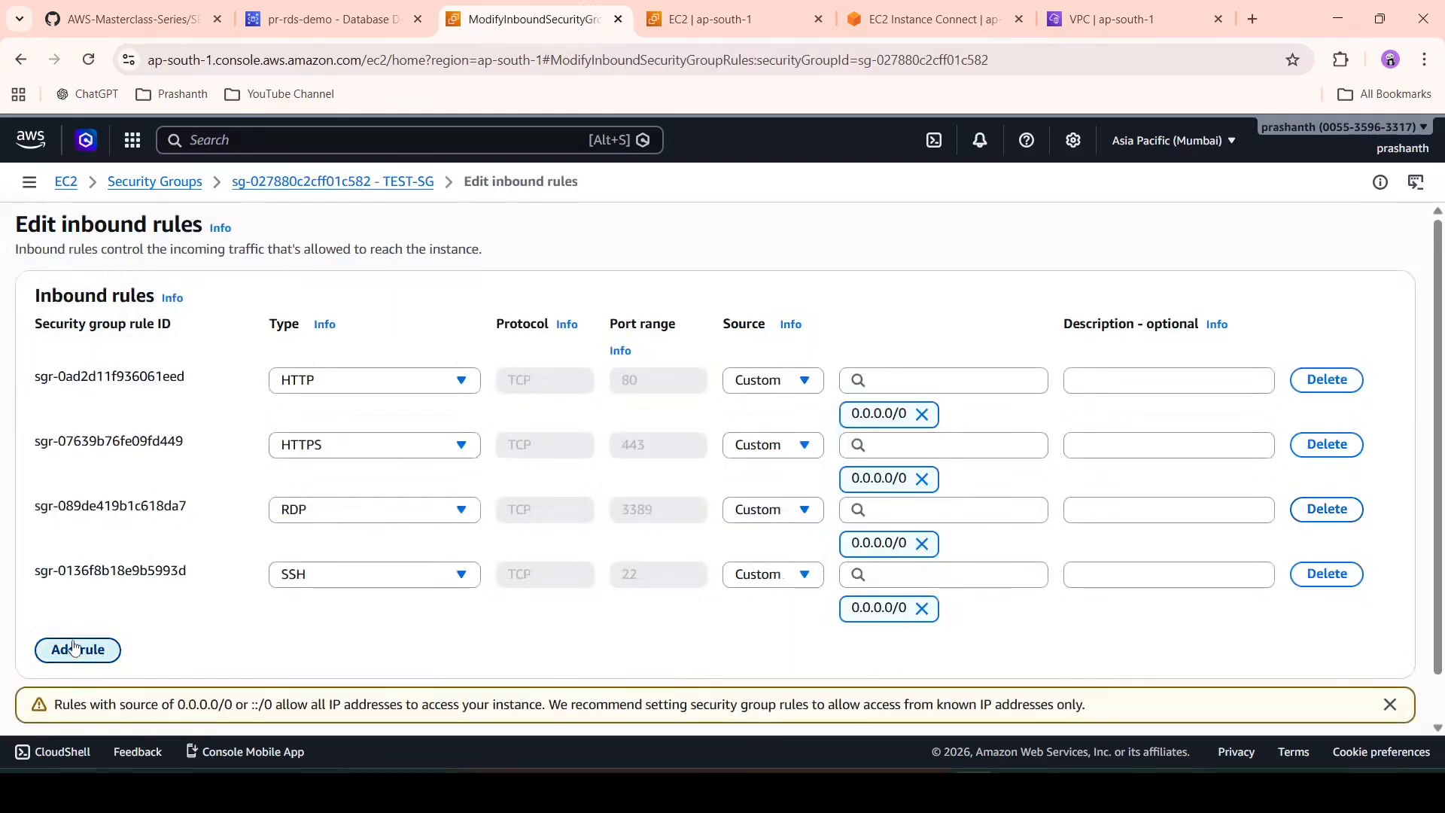
{"action": "left_click", "coordinate": [74, 647]}
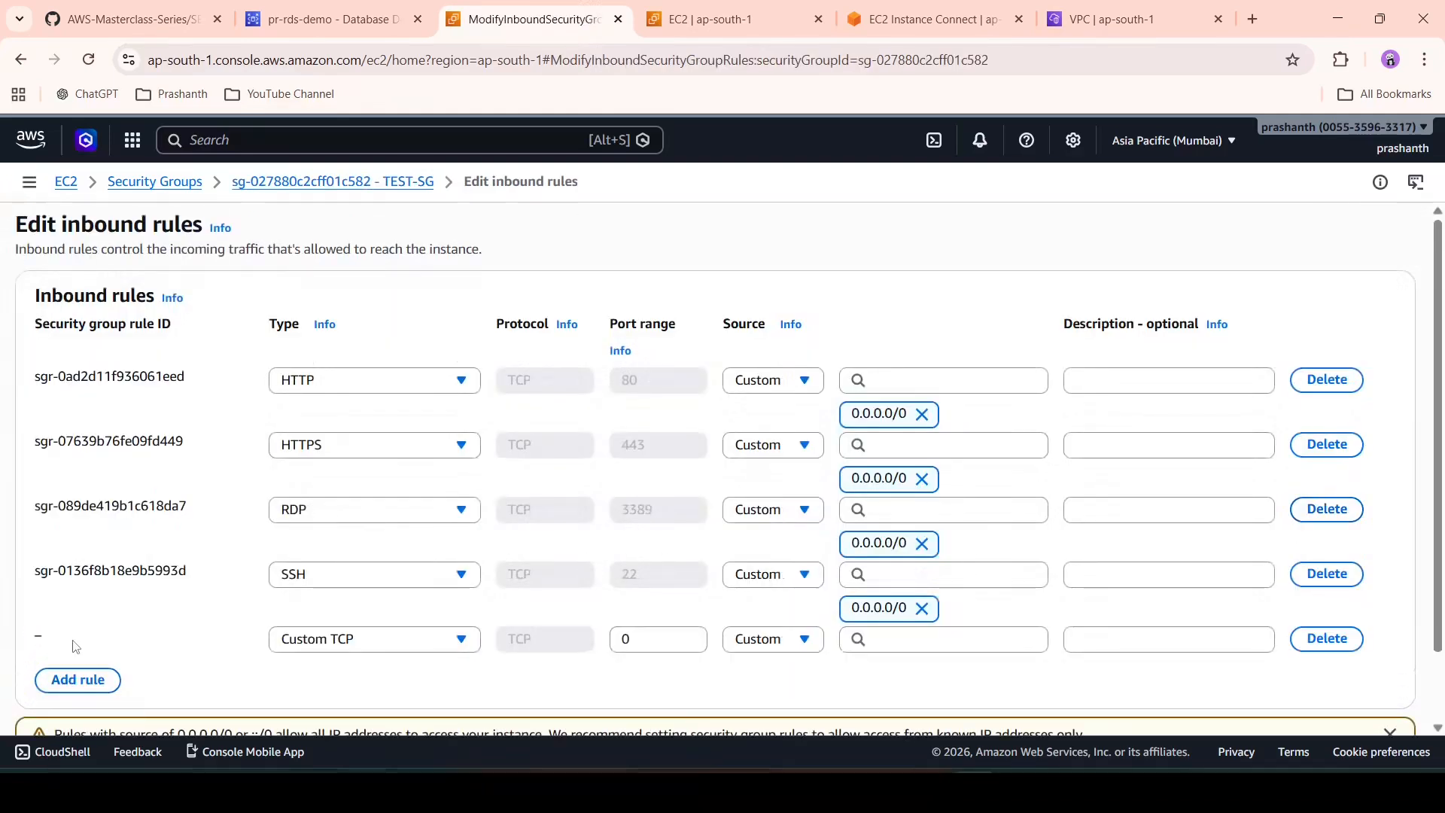
{"action": "left_click", "coordinate": [346, 647]}
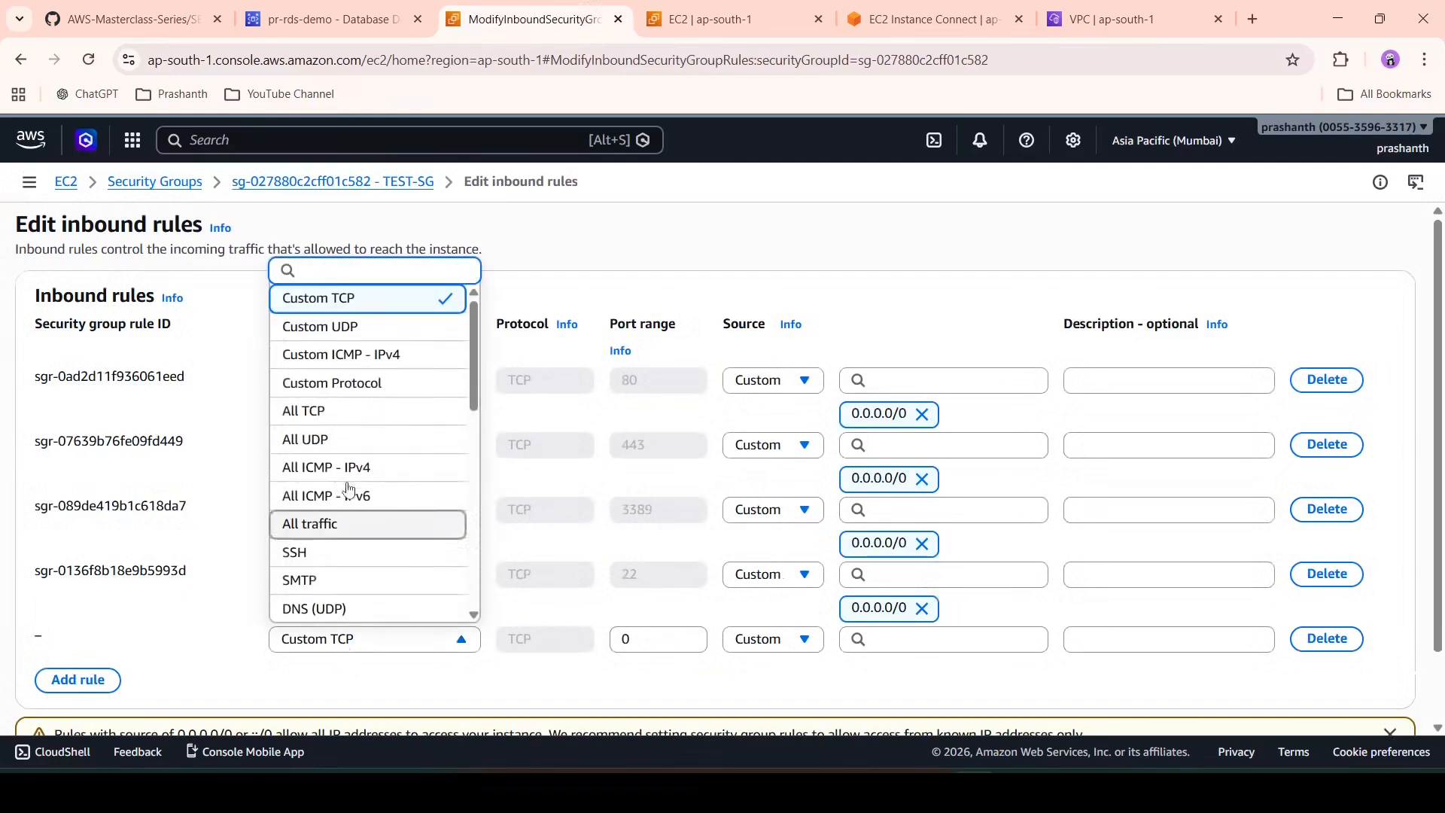
{"action": "scroll", "coordinate": [371, 520], "scroll_direction": "down", "scroll_amount": 4}
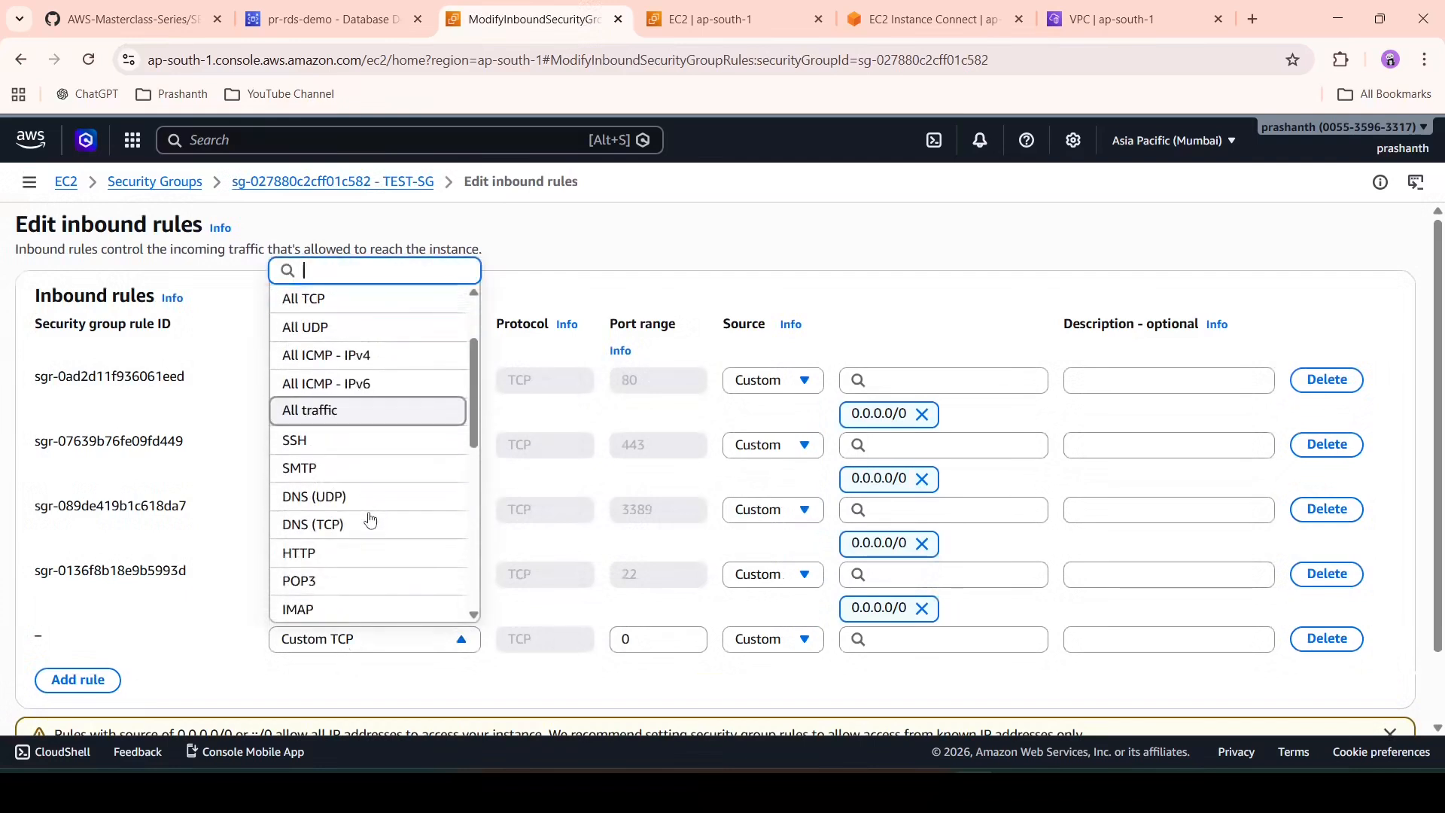
{"action": "scroll", "coordinate": [370, 520], "scroll_direction": "down", "scroll_amount": 3}
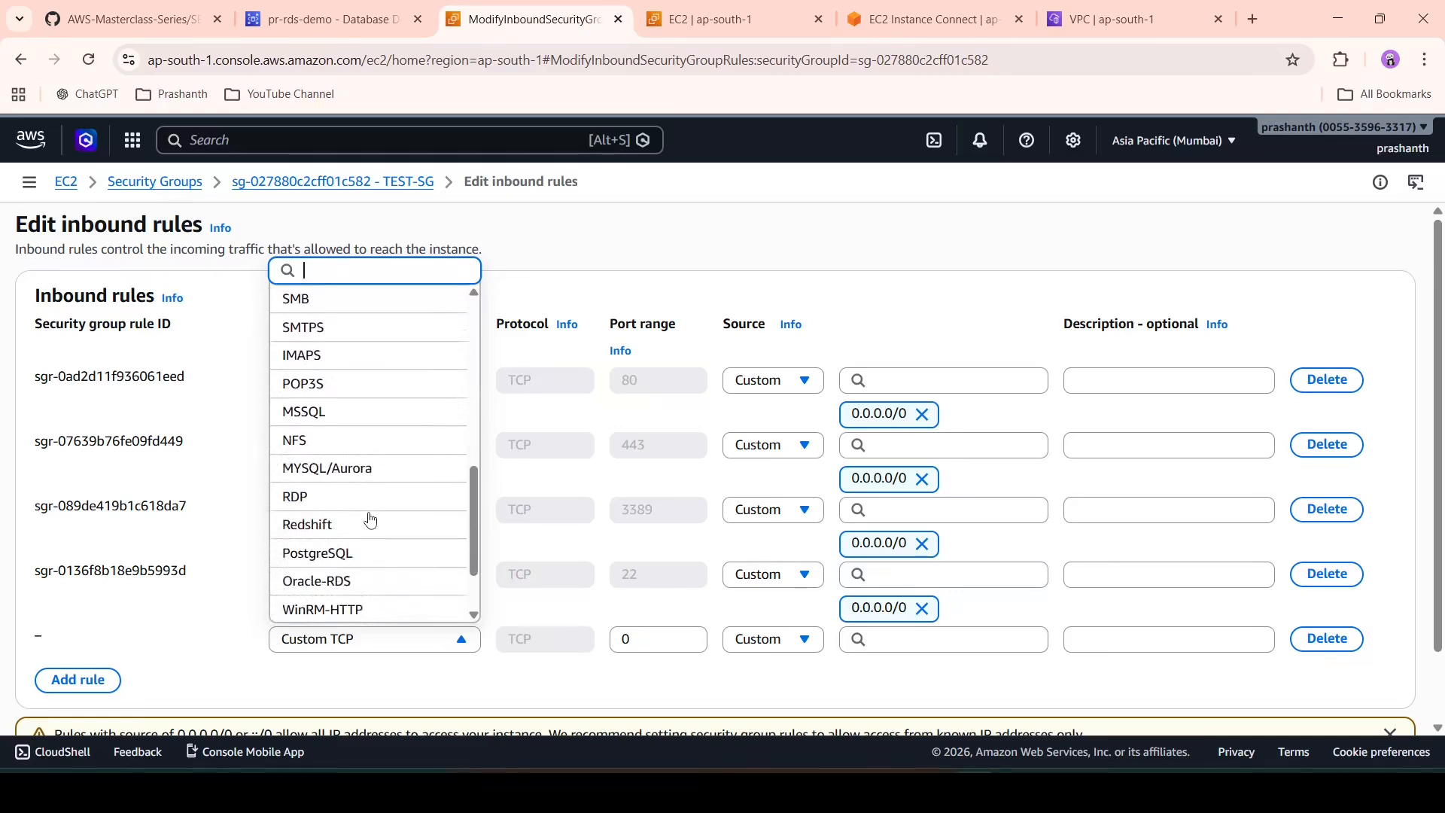
{"action": "left_click", "coordinate": [380, 470]}
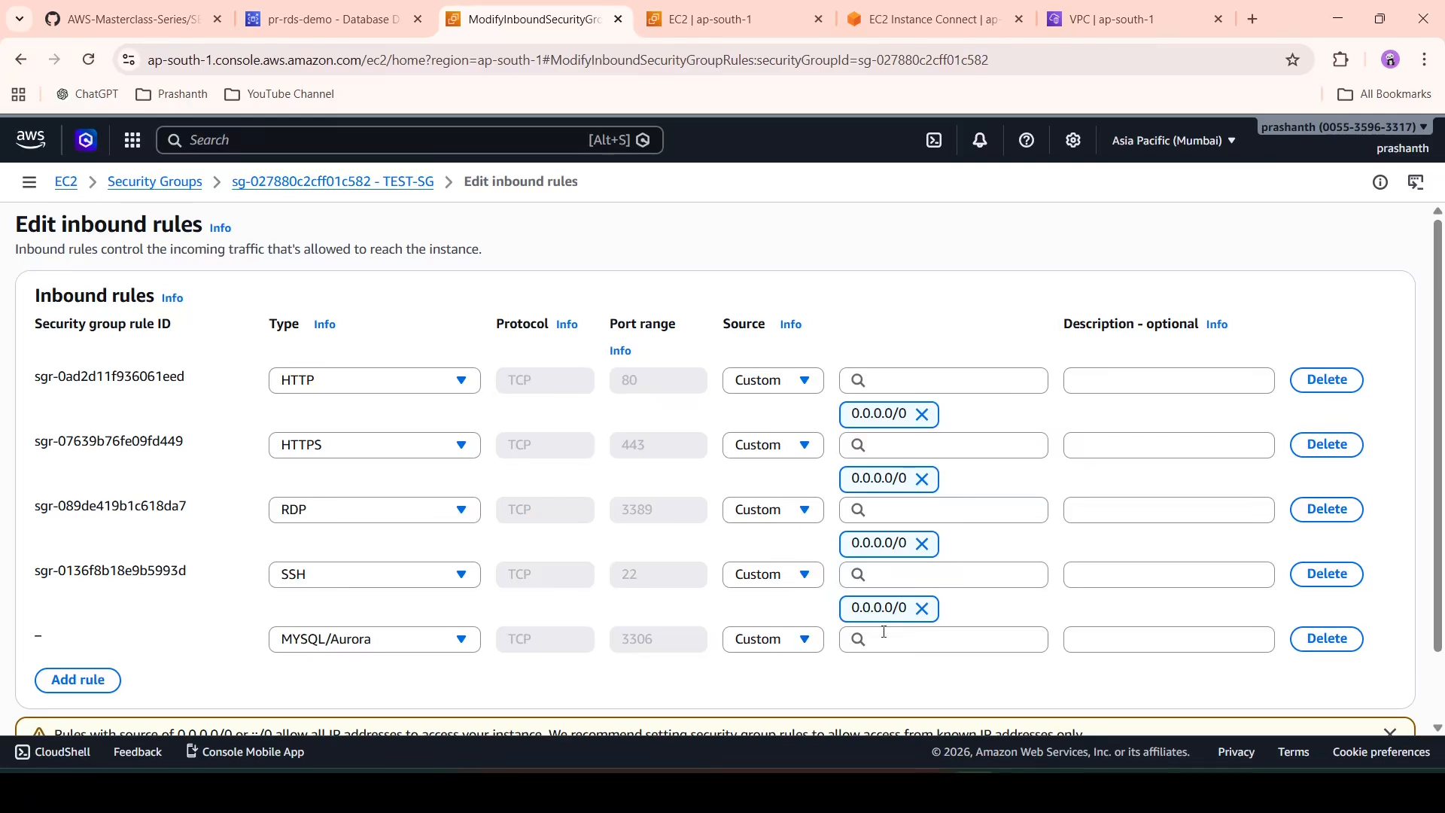
- Set the rule's source to security group sg-083ccfa22fcadfa20 and save the rules
{"action": "left_click", "coordinate": [787, 641]}
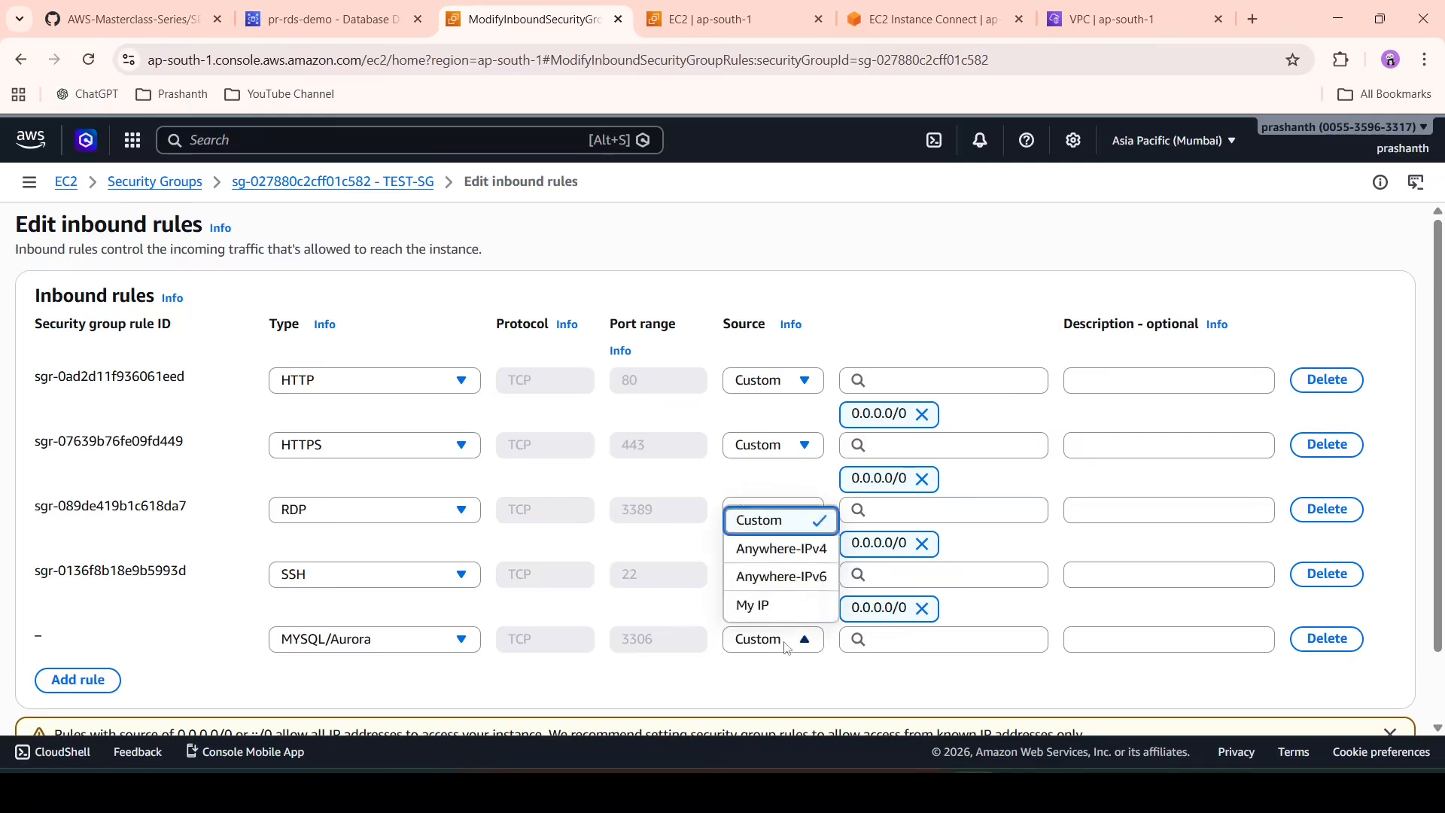
{"action": "left_click", "coordinate": [921, 636]}
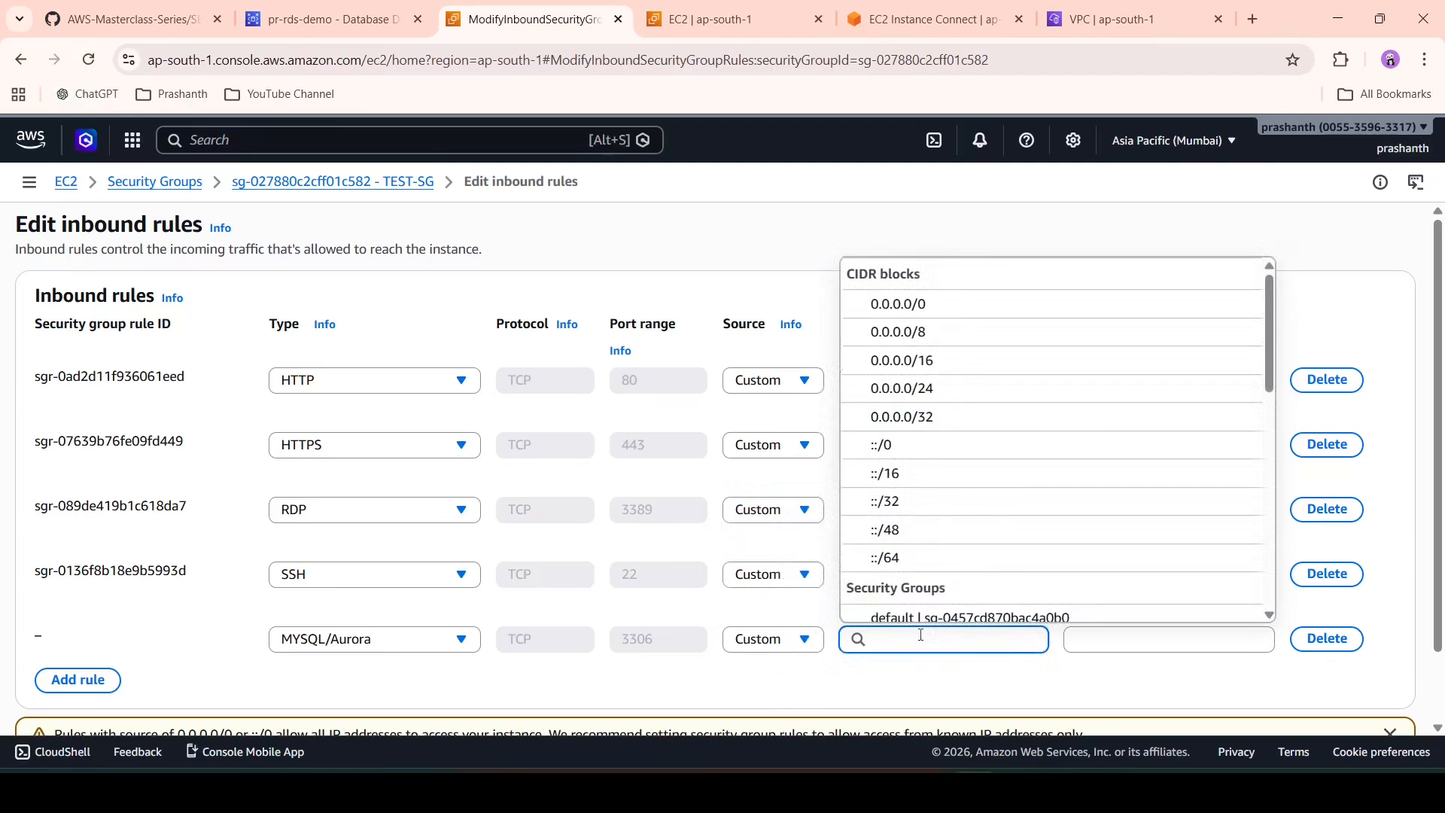
{"action": "scroll", "coordinate": [932, 542], "scroll_direction": "down", "scroll_amount": 2}
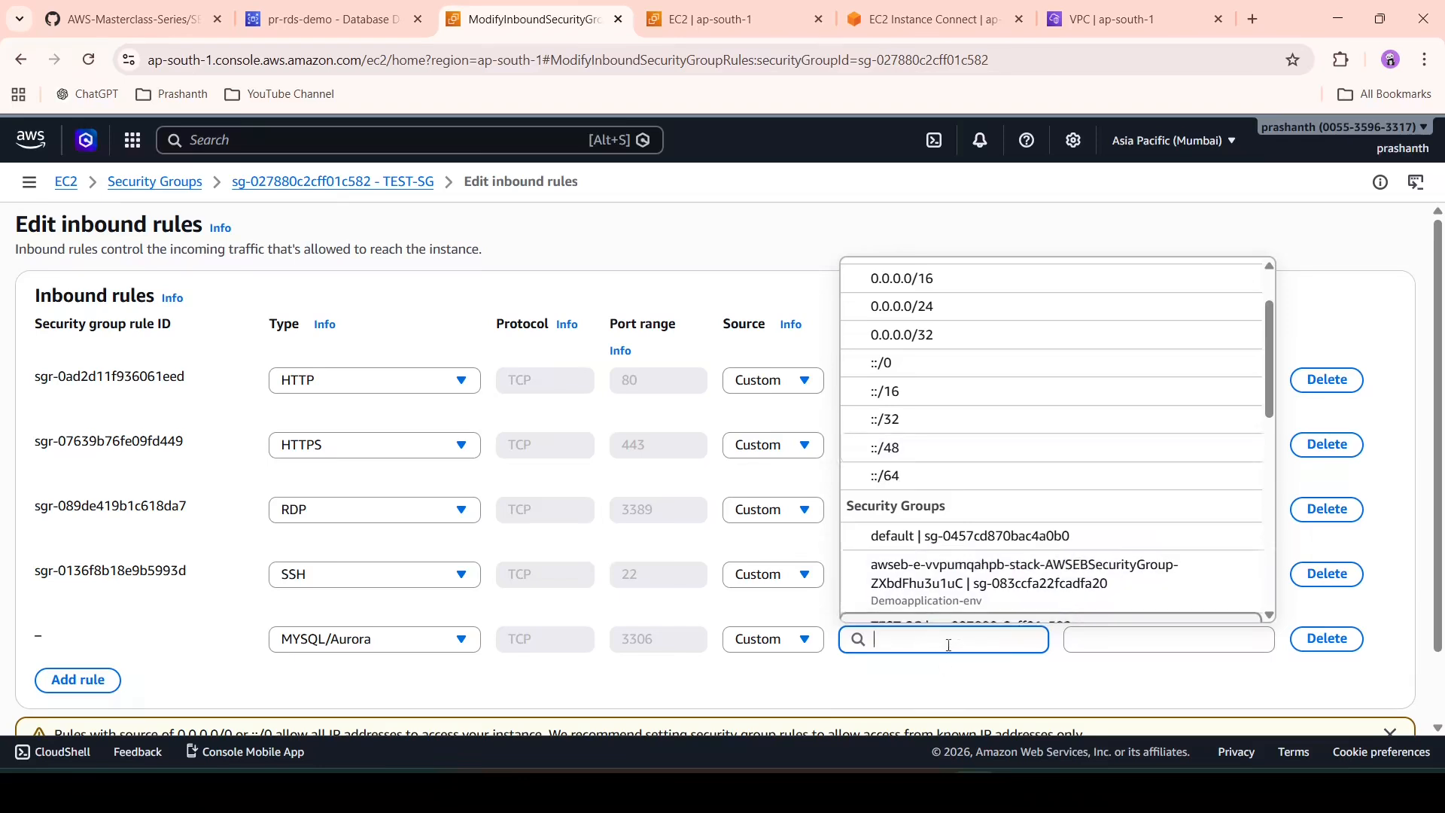
{"action": "type", "text": "awseb-e-vvpumqahpb-stack-AWSEBSecurityGroup-ZXbdFhu3u1uC"}
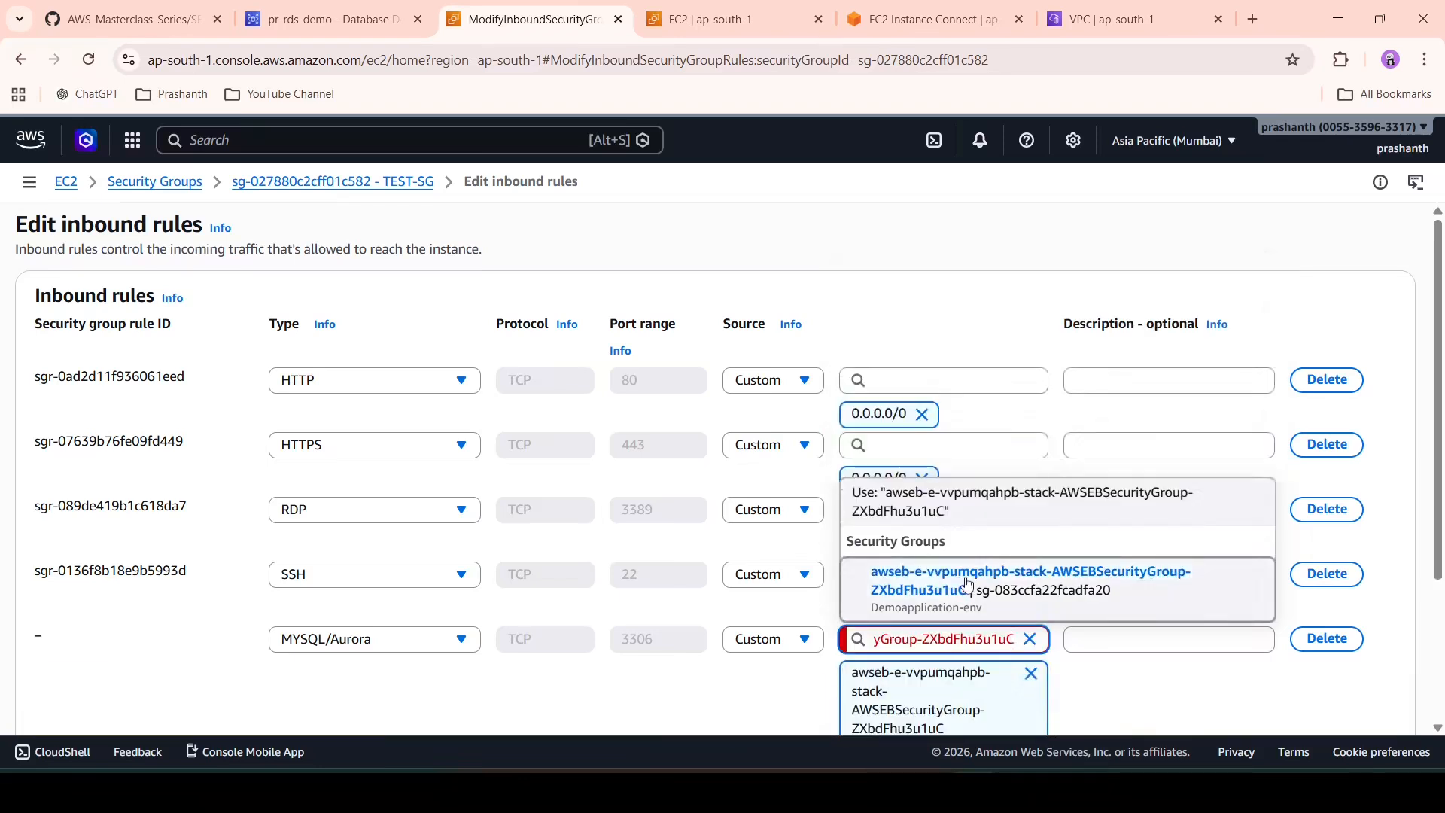
{"action": "left_click", "coordinate": [960, 581]}
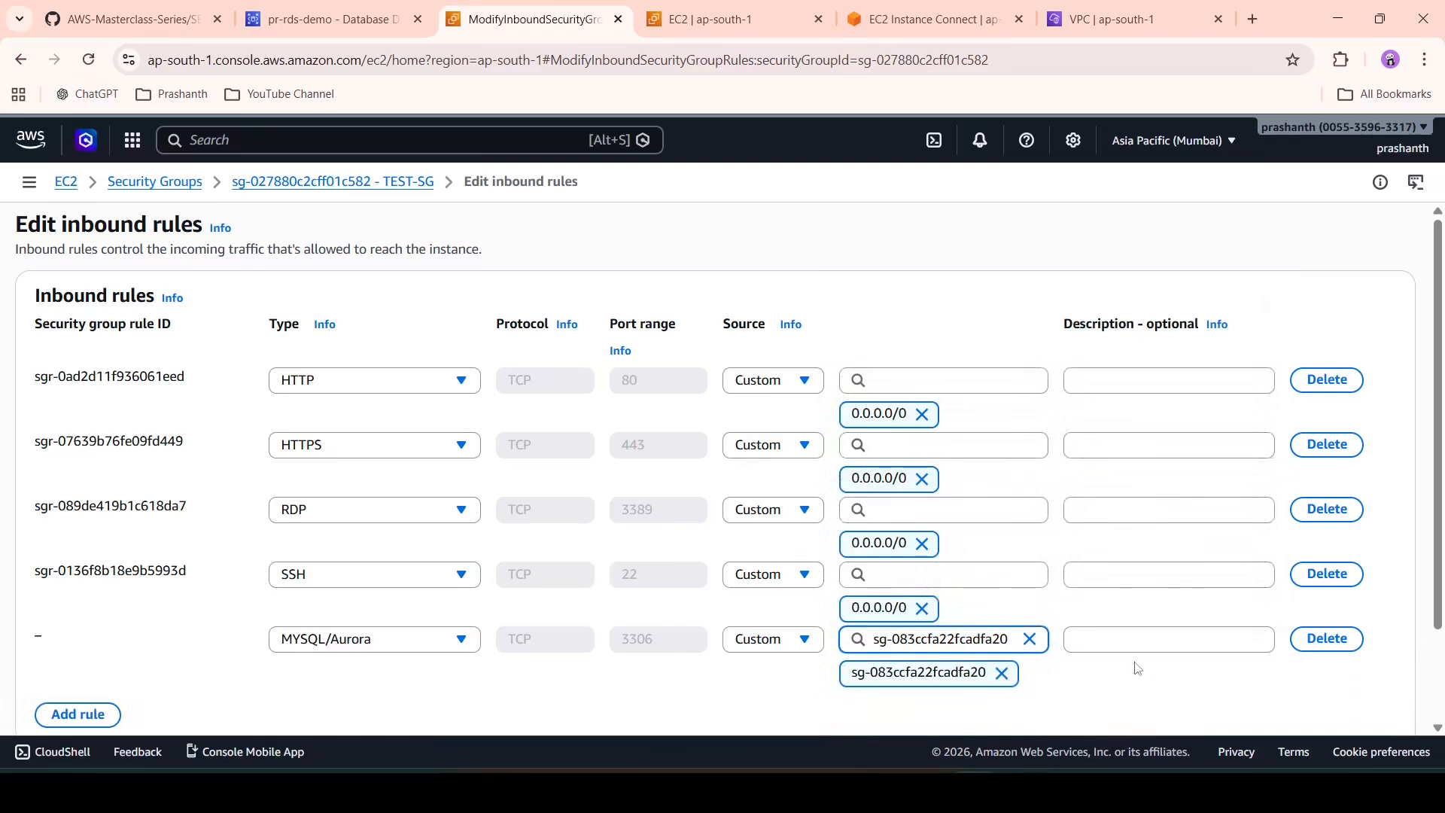
{"action": "scroll", "coordinate": [1137, 668], "scroll_direction": "down", "scroll_amount": 2}
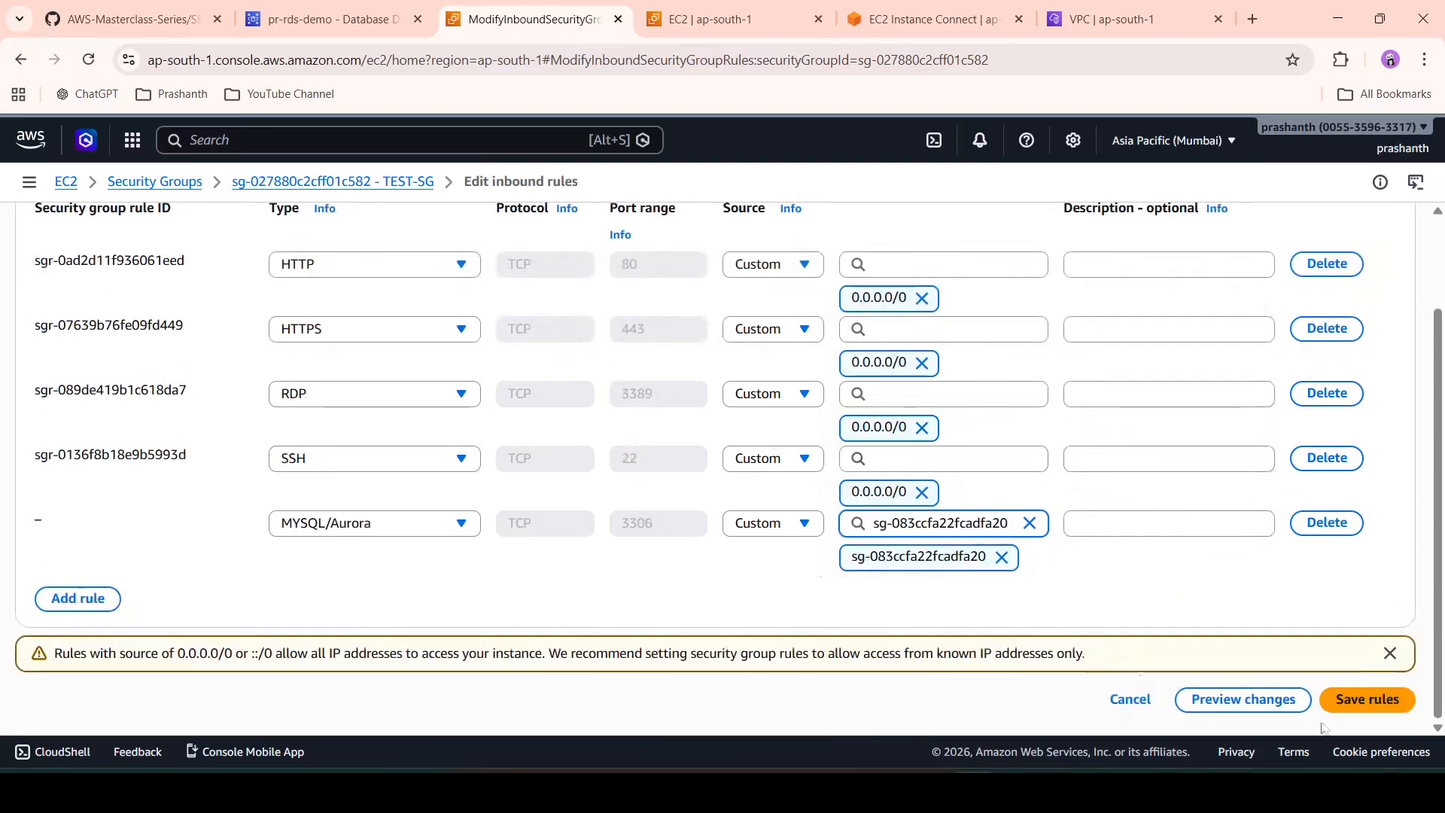
{"action": "left_click", "coordinate": [1368, 700]}
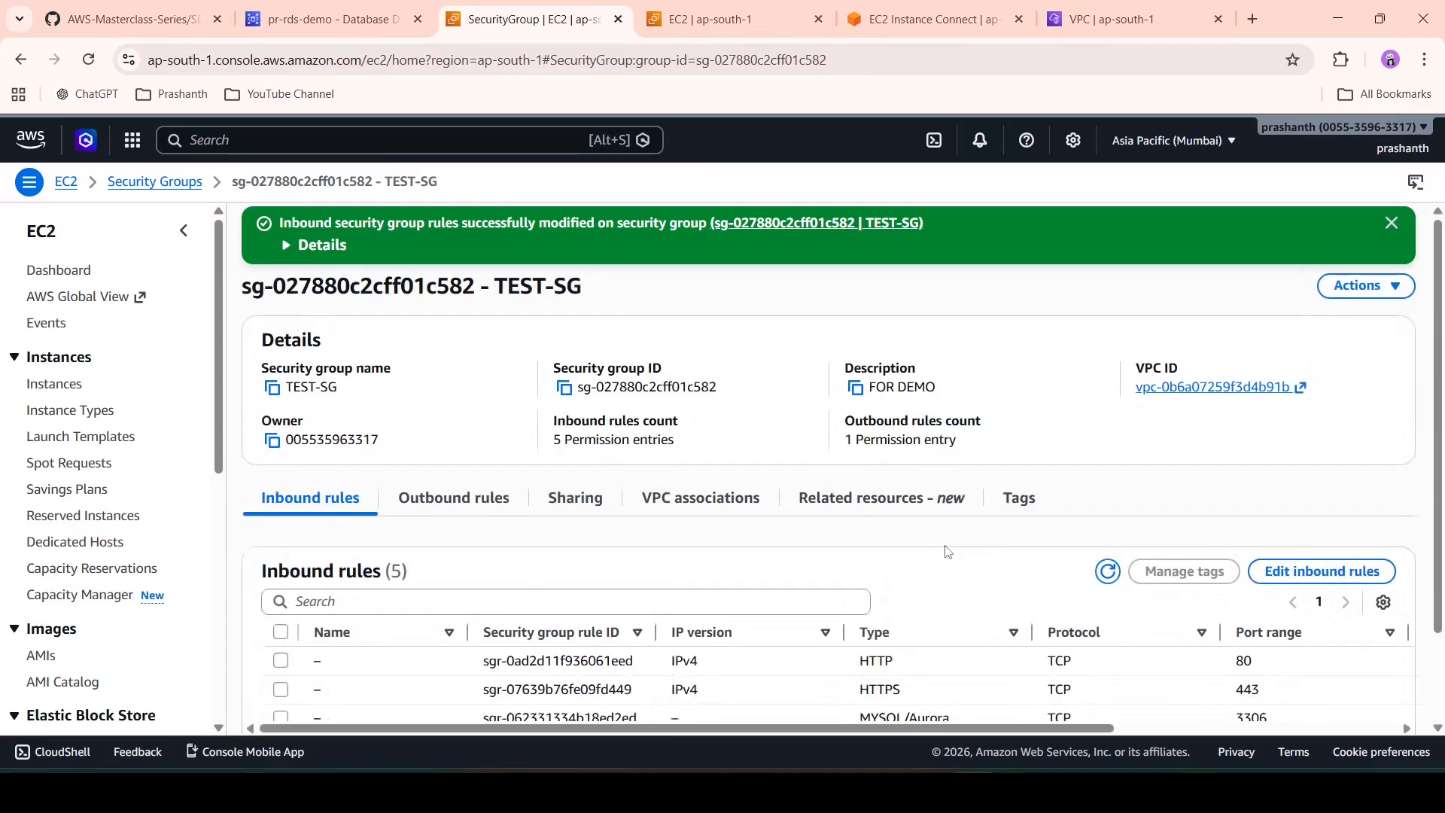
{"action": "left_click", "coordinate": [725, 11]}
- Update the instance's packages with 'sudo yum update -y'
{"action": "left_click", "coordinate": [926, 21]}
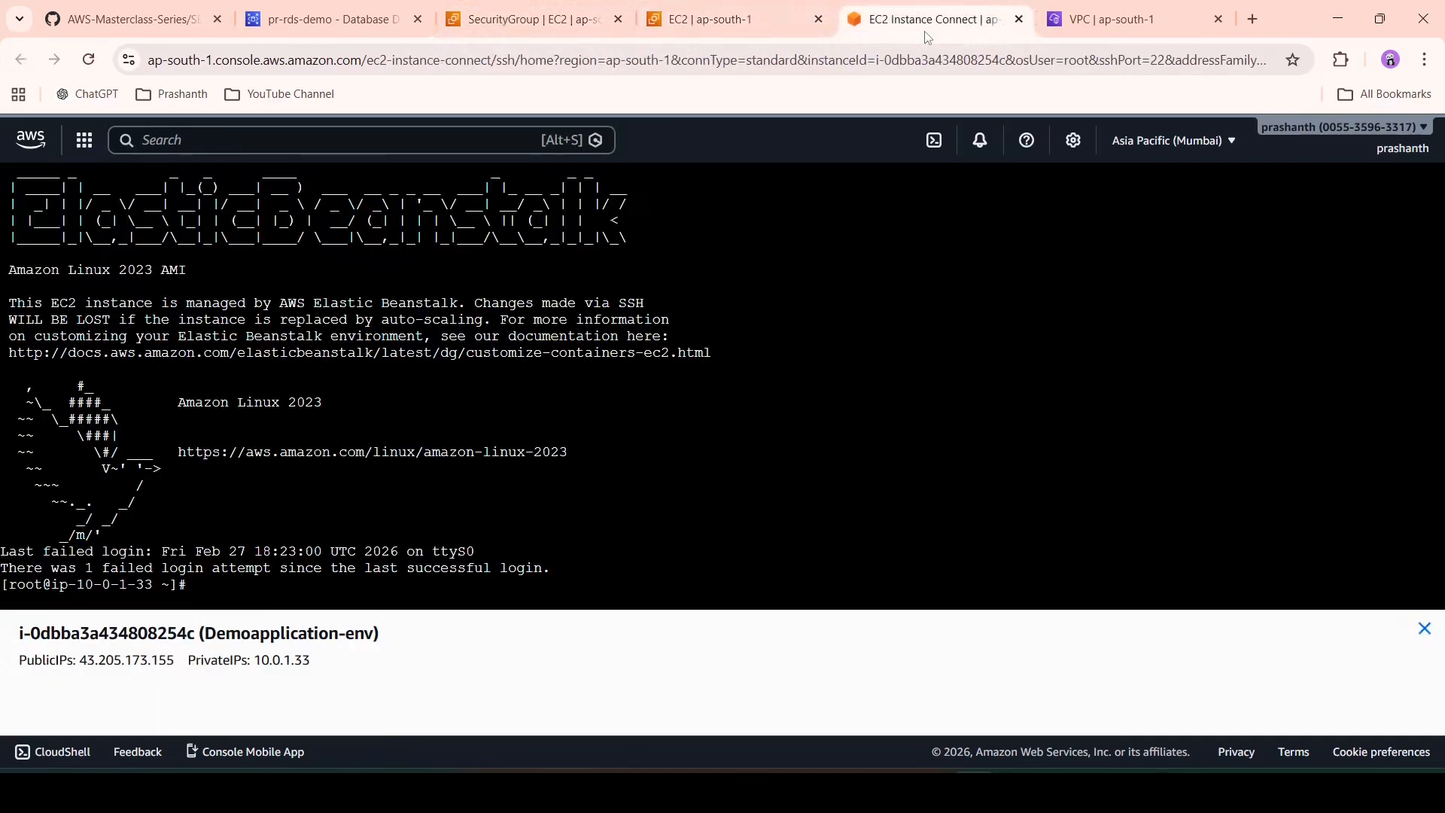
{"action": "left_click", "coordinate": [319, 602]}
{"action": "key", "text": "Return"}
{"action": "key", "text": "Return"}
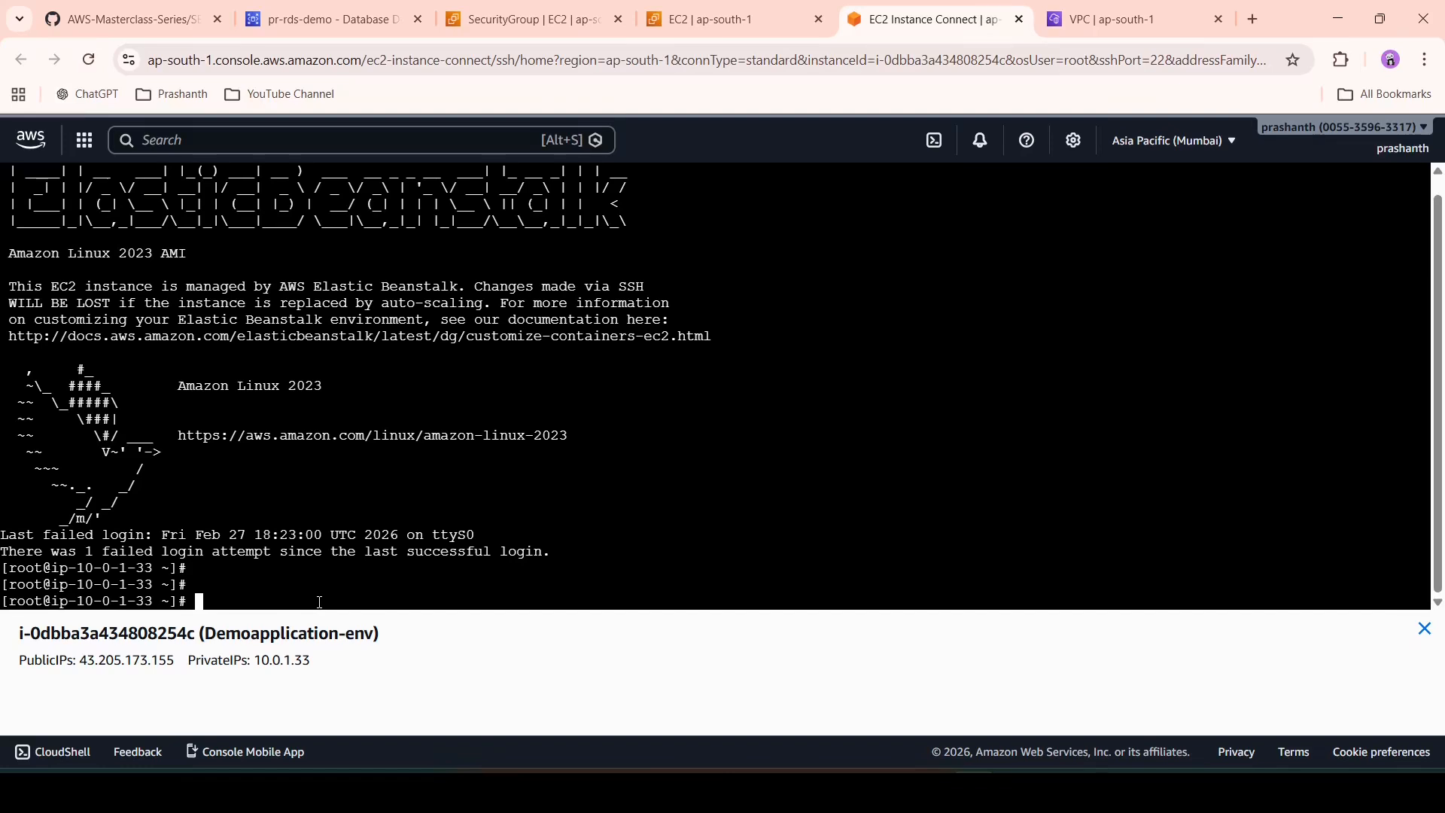
{"action": "type", "text": "sudo yum update -y"}
{"action": "key", "text": "Return"}
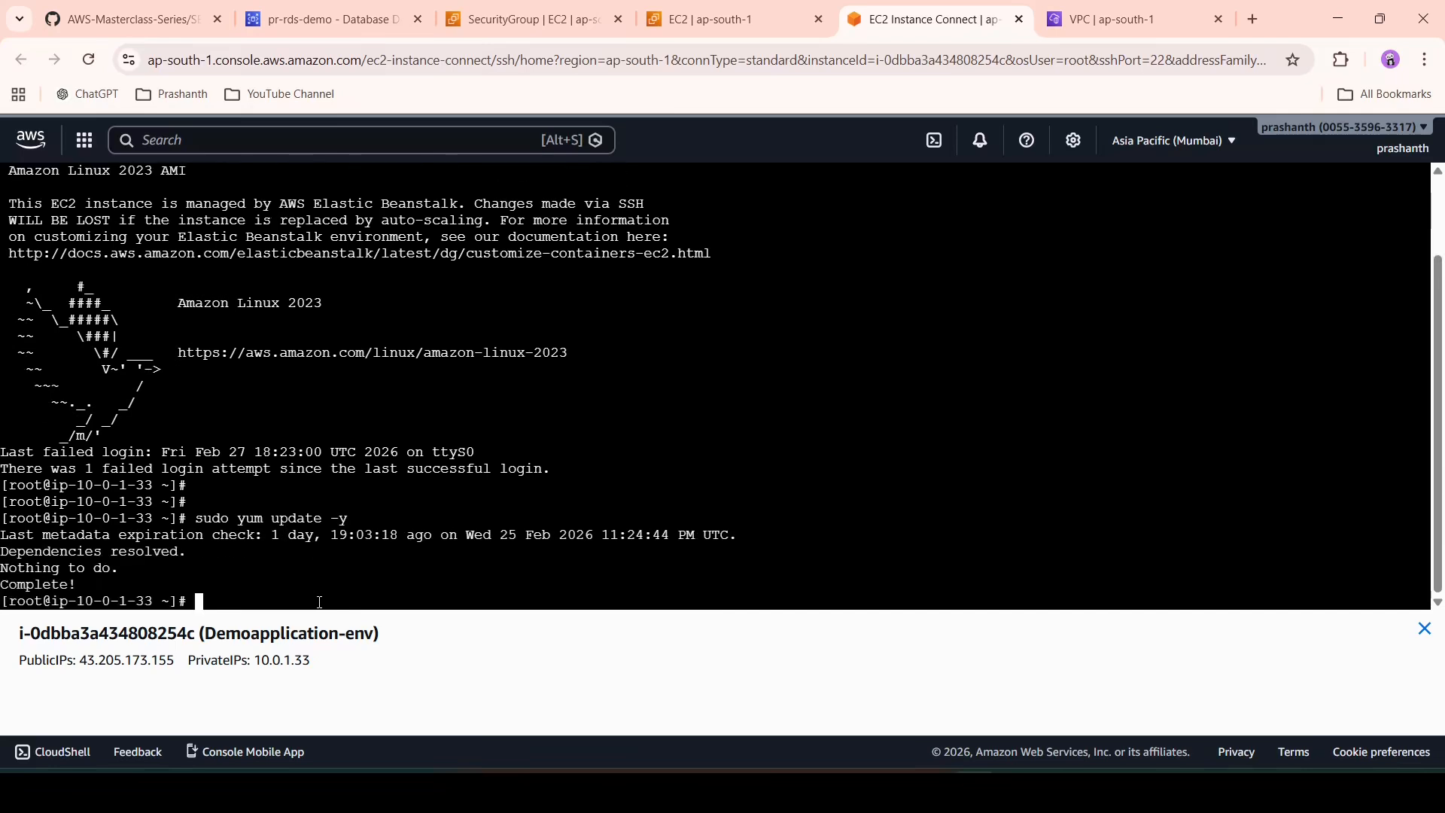
{"action": "key", "text": "Return"}
{"action": "key", "text": "Return"}
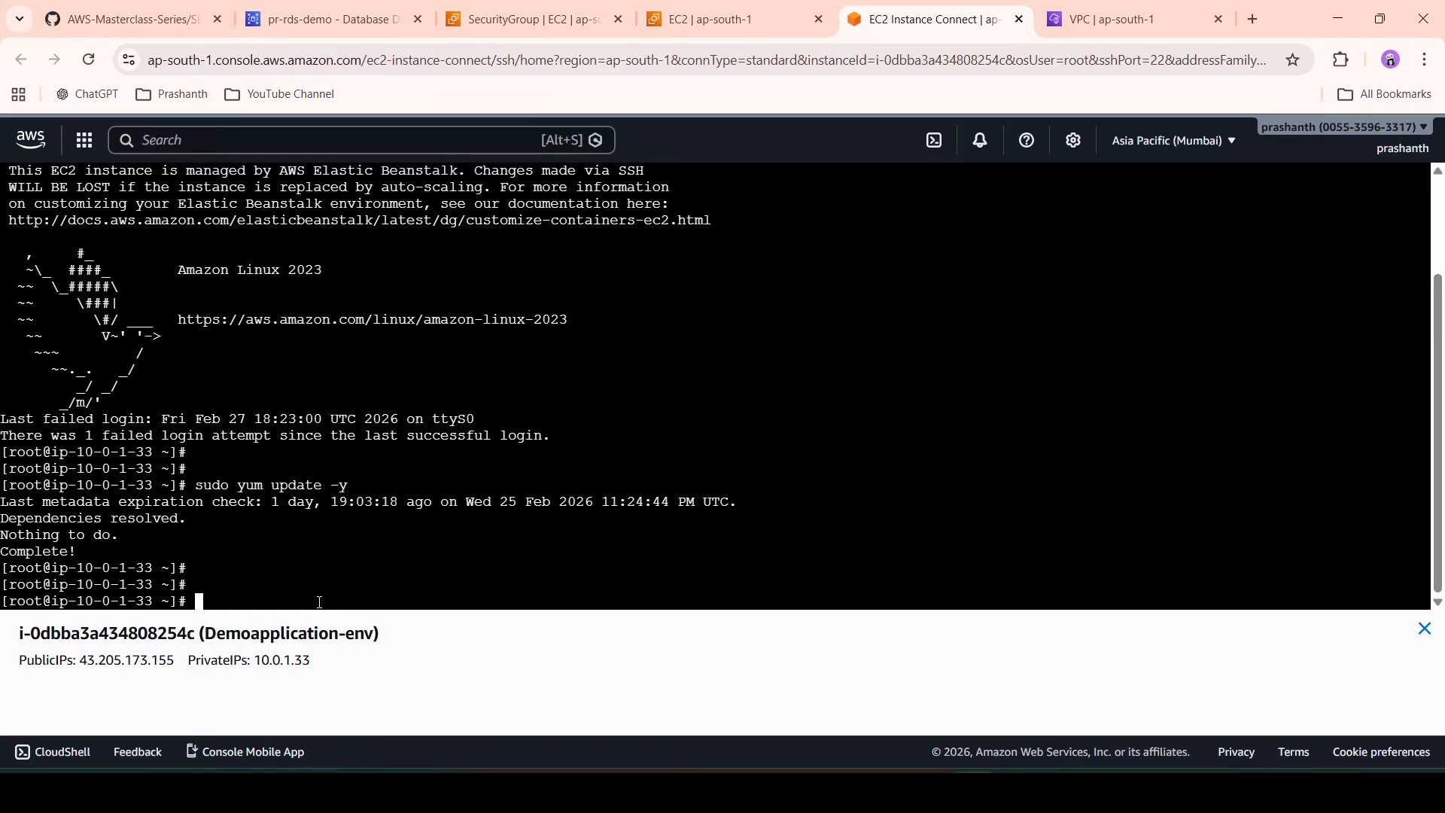
- Try 'sudo yum install mysql -y', then install mariadb105 instead
{"action": "key", "text": "Up"}
{"action": "key", "text": "BackSpace"}
{"action": "key", "text": "BackSpace"}
{"action": "key", "text": "BackSpace"}
{"action": "key", "text": "BackSpace"}
{"action": "key", "text": "BackSpace"}
{"action": "key", "text": "BackSpace"}
{"action": "key", "text": "BackSpace"}
{"action": "key", "text": "BackSpace"}
{"action": "key", "text": "BackSpace"}
{"action": "type", "text": "install mysql -y"}
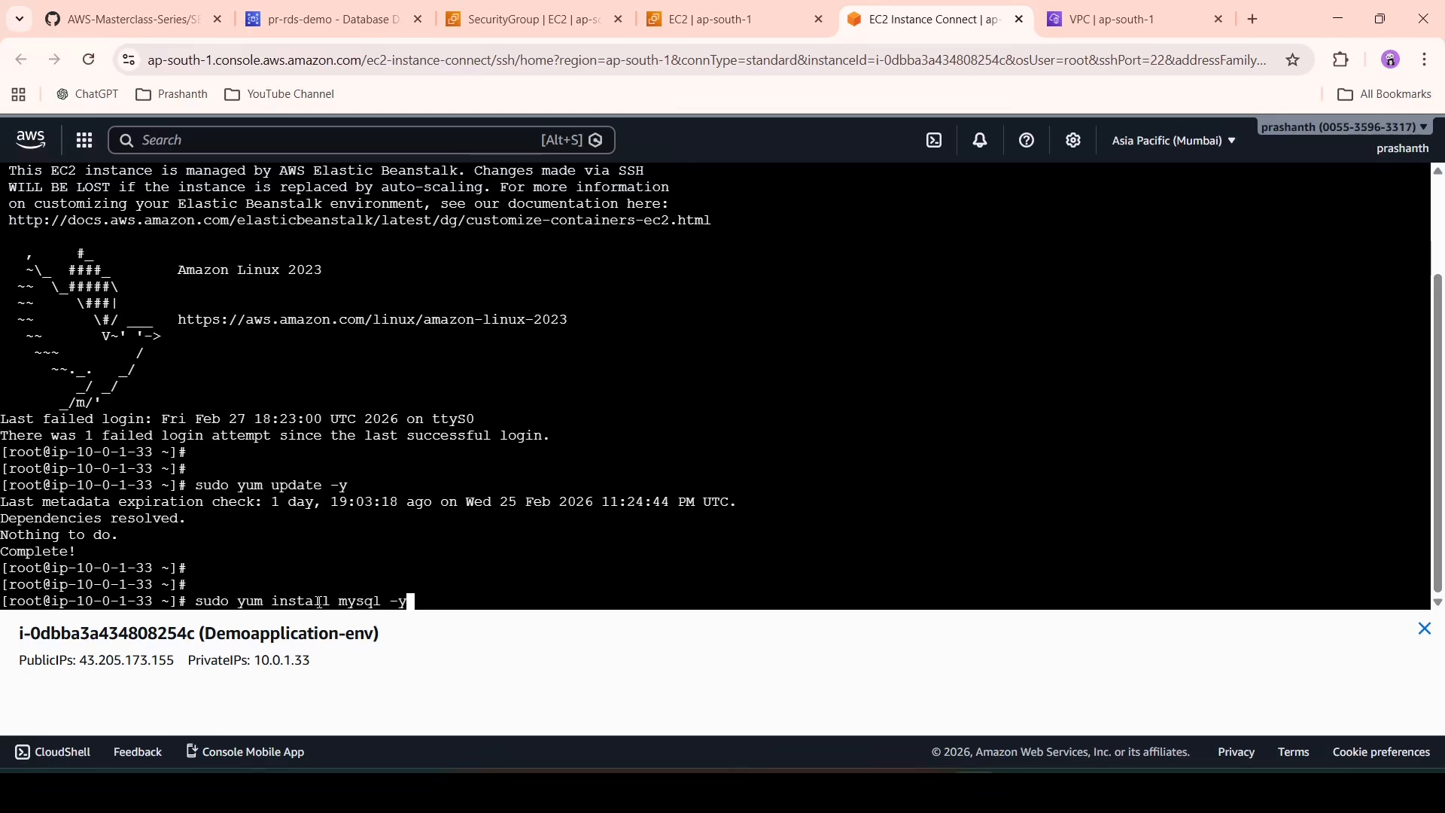
{"action": "key", "text": "Return"}
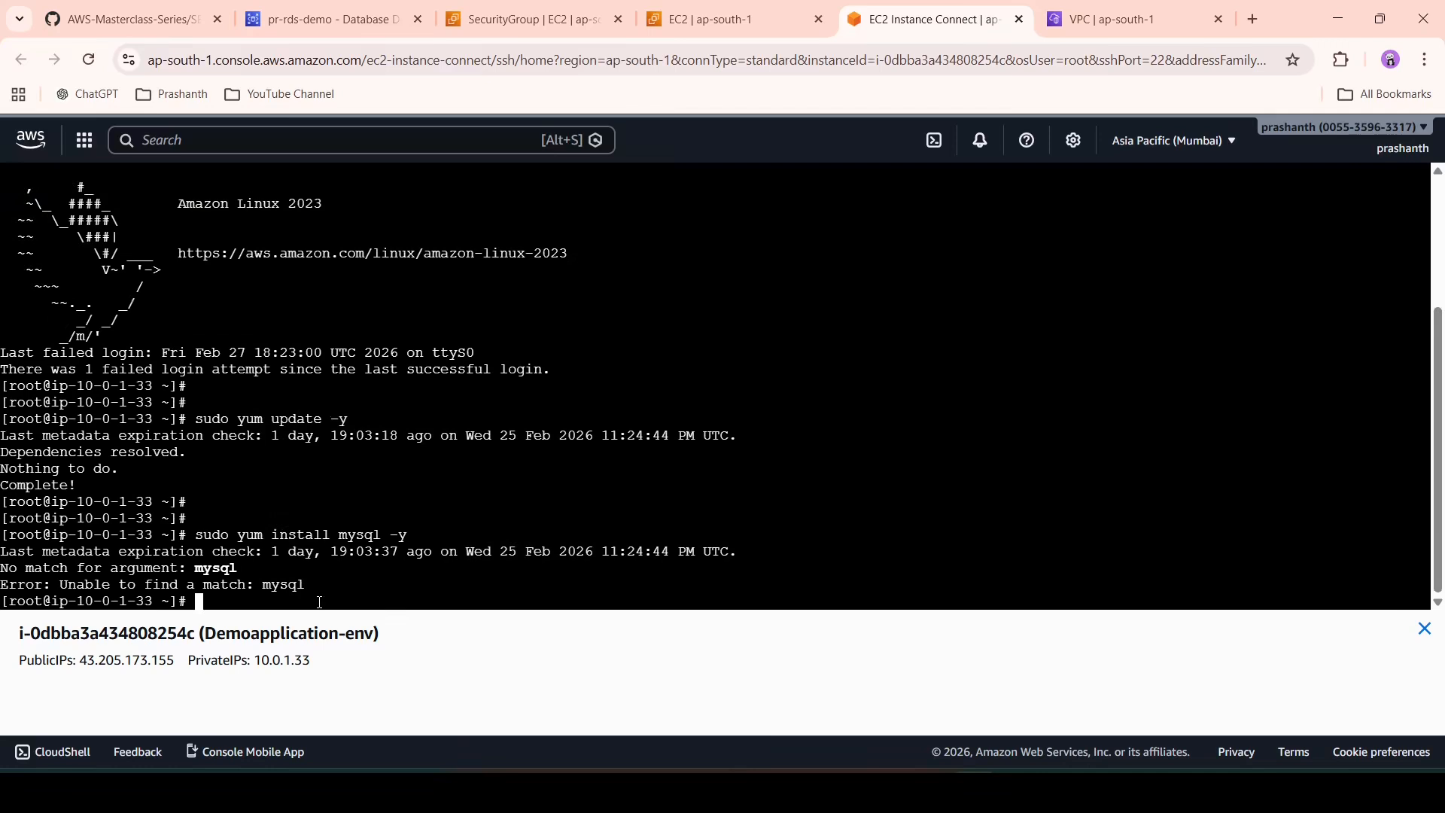
{"action": "key", "text": "Return"}
{"action": "key", "text": "Return"}
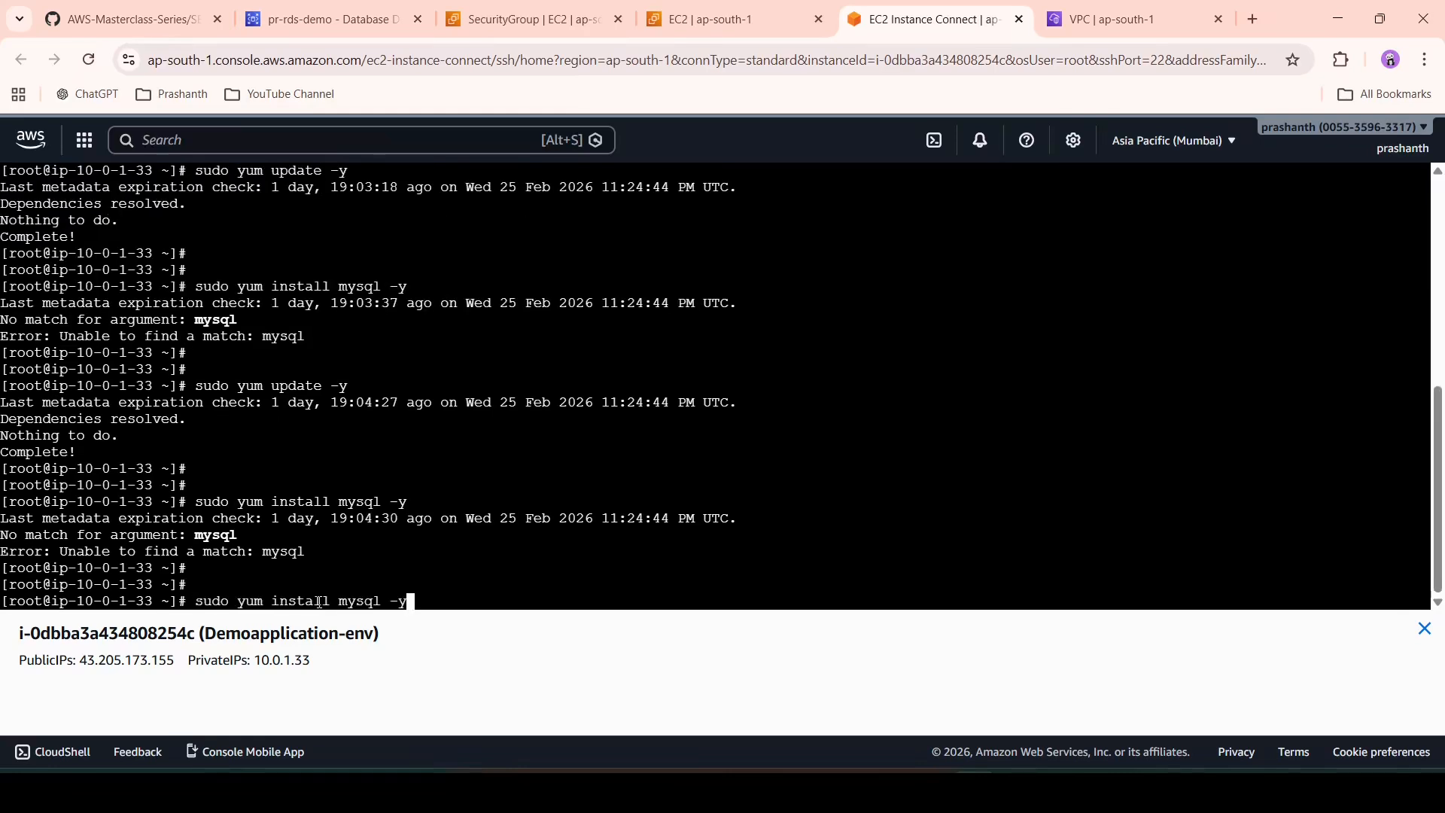
{"action": "key", "text": "BackSpace"}
{"action": "key", "text": "BackSpace"}
{"action": "key", "text": "BackSpace"}
{"action": "key", "text": "BackSpace"}
{"action": "key", "text": "BackSpace"}
{"action": "key", "text": "BackSpace"}
{"action": "key", "text": "BackSpace"}
{"action": "type", "text": "ariadb105 -y"}
{"action": "key", "text": "Return"}
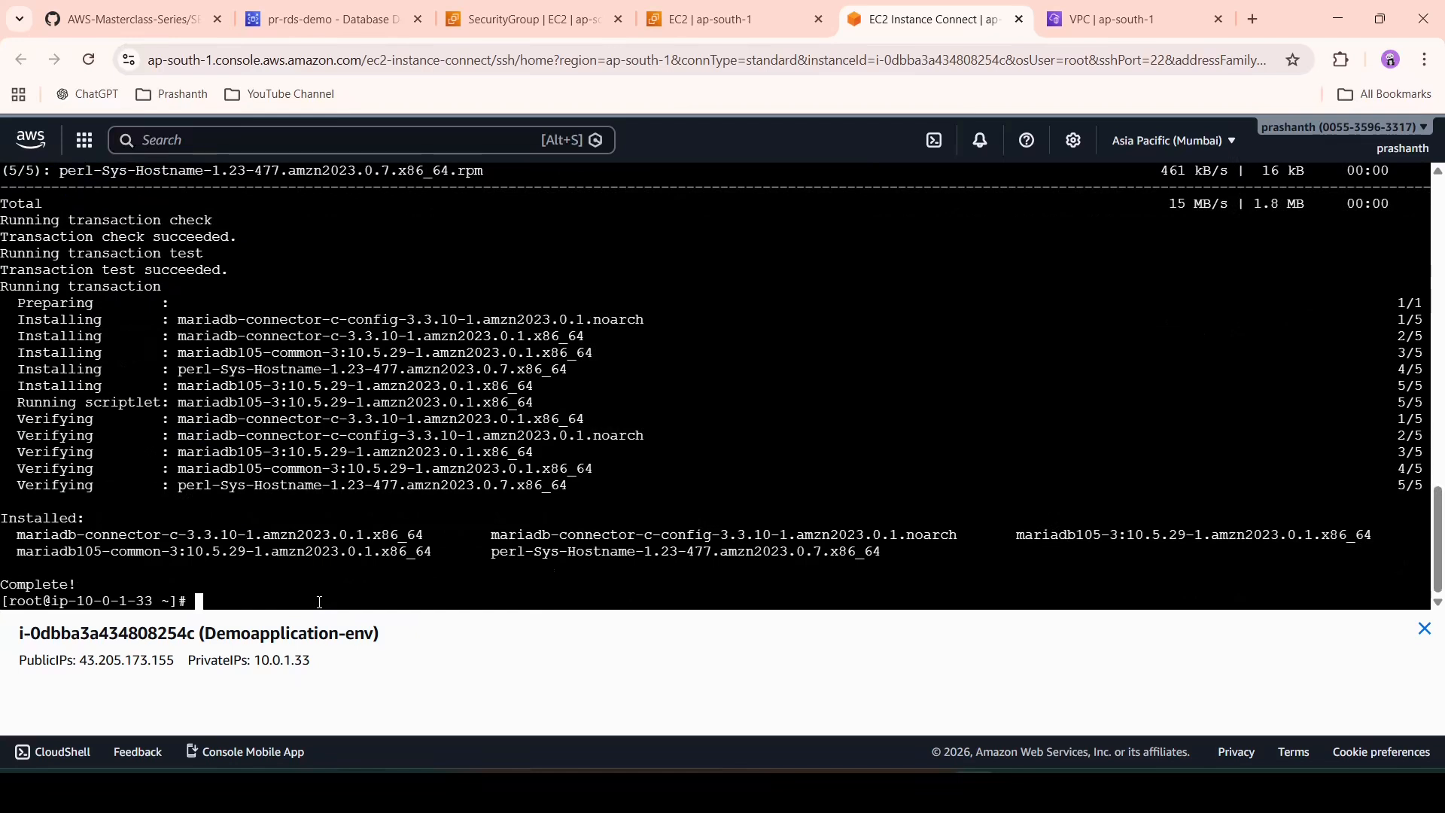
- Check the client version with 'mysql --version' and begin typing 'mysql -h'
{"action": "key", "text": "Return"}
{"action": "key", "text": "Return"}
{"action": "type", "text": "my"}
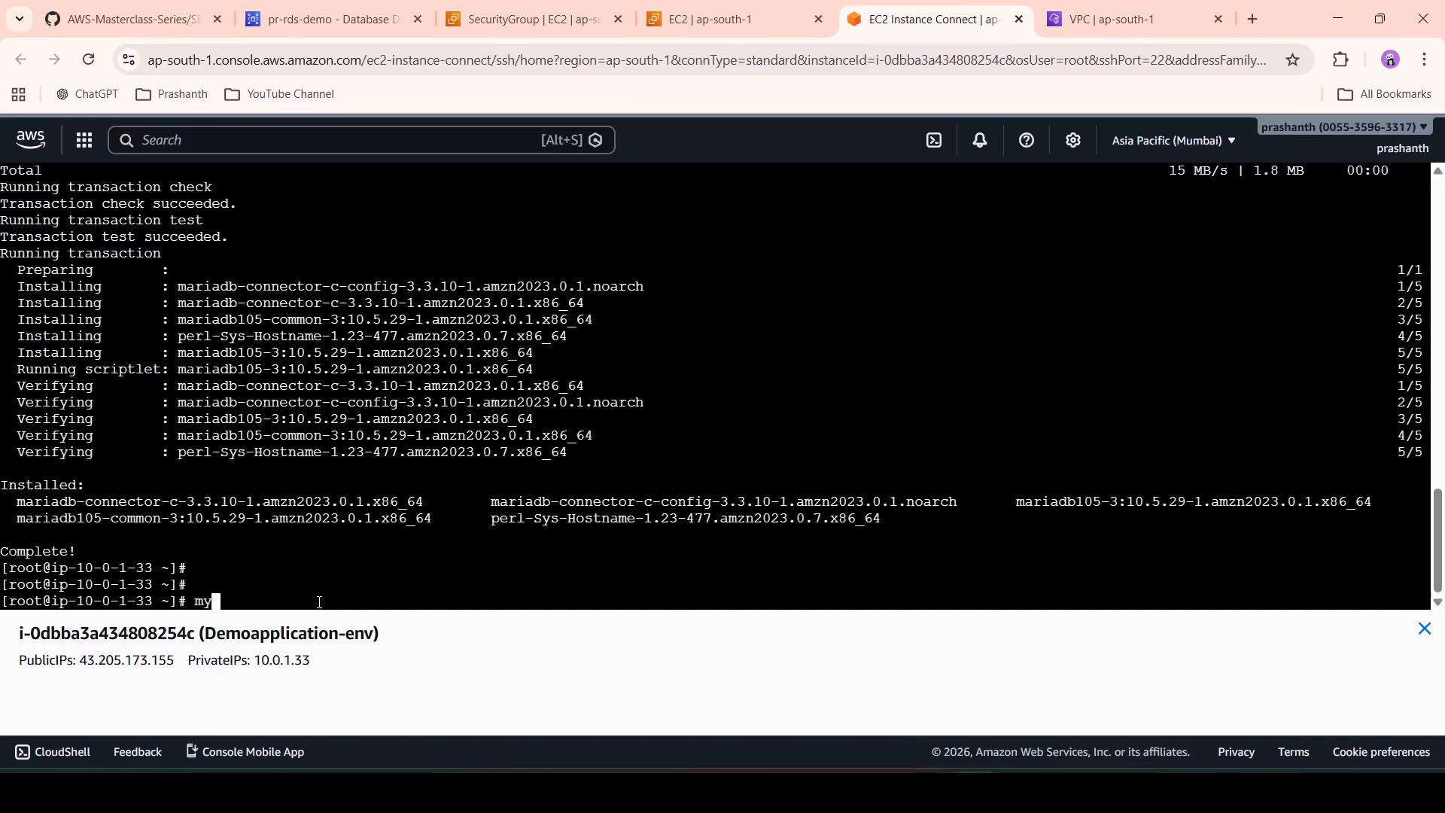
{"action": "type", "text": "sql --version"}
{"action": "key", "text": "Return"}
{"action": "key", "text": "Return"}
{"action": "key", "text": "Return"}
{"action": "key", "text": "Return"}
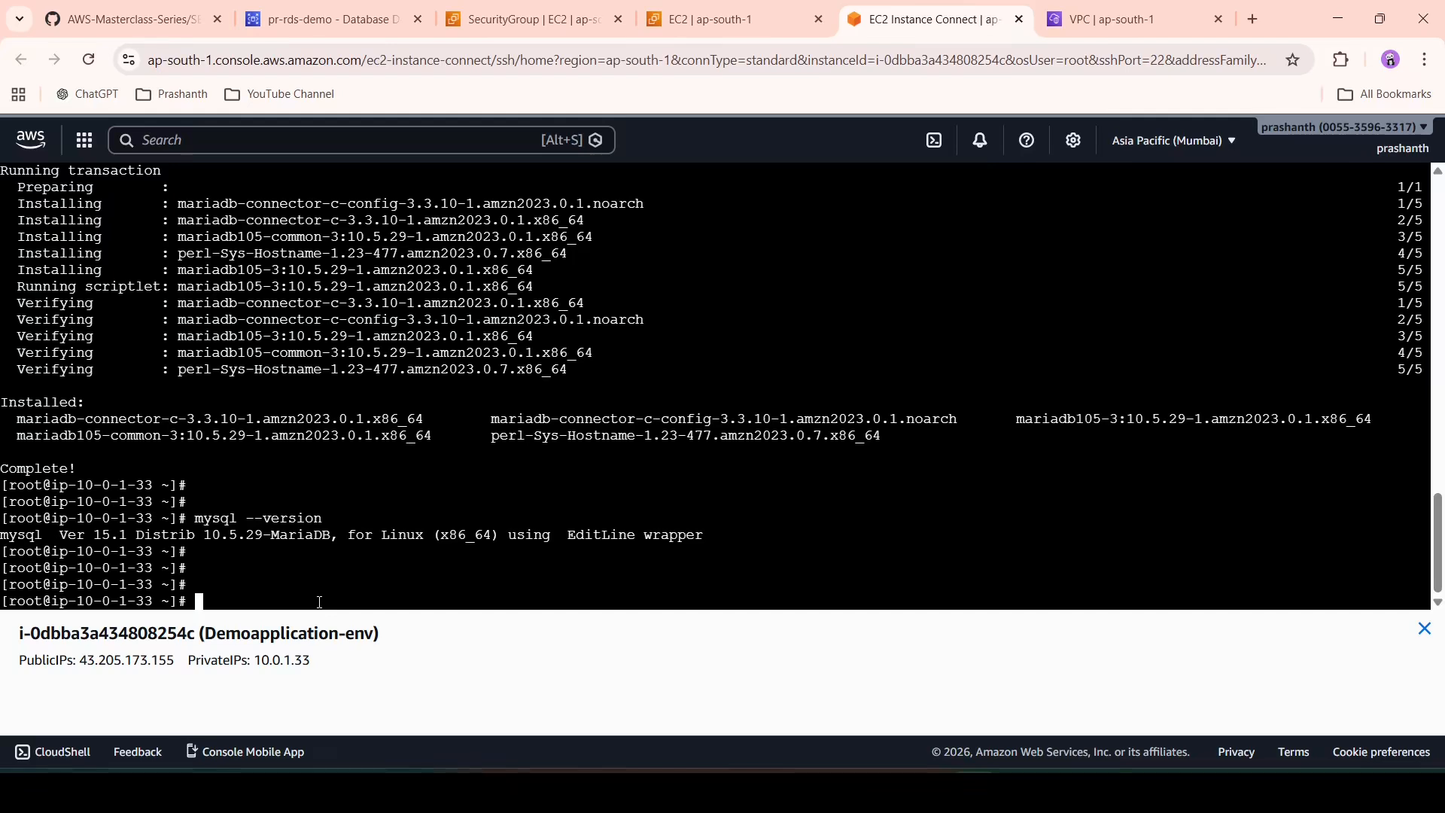
{"action": "key", "text": "Return"}
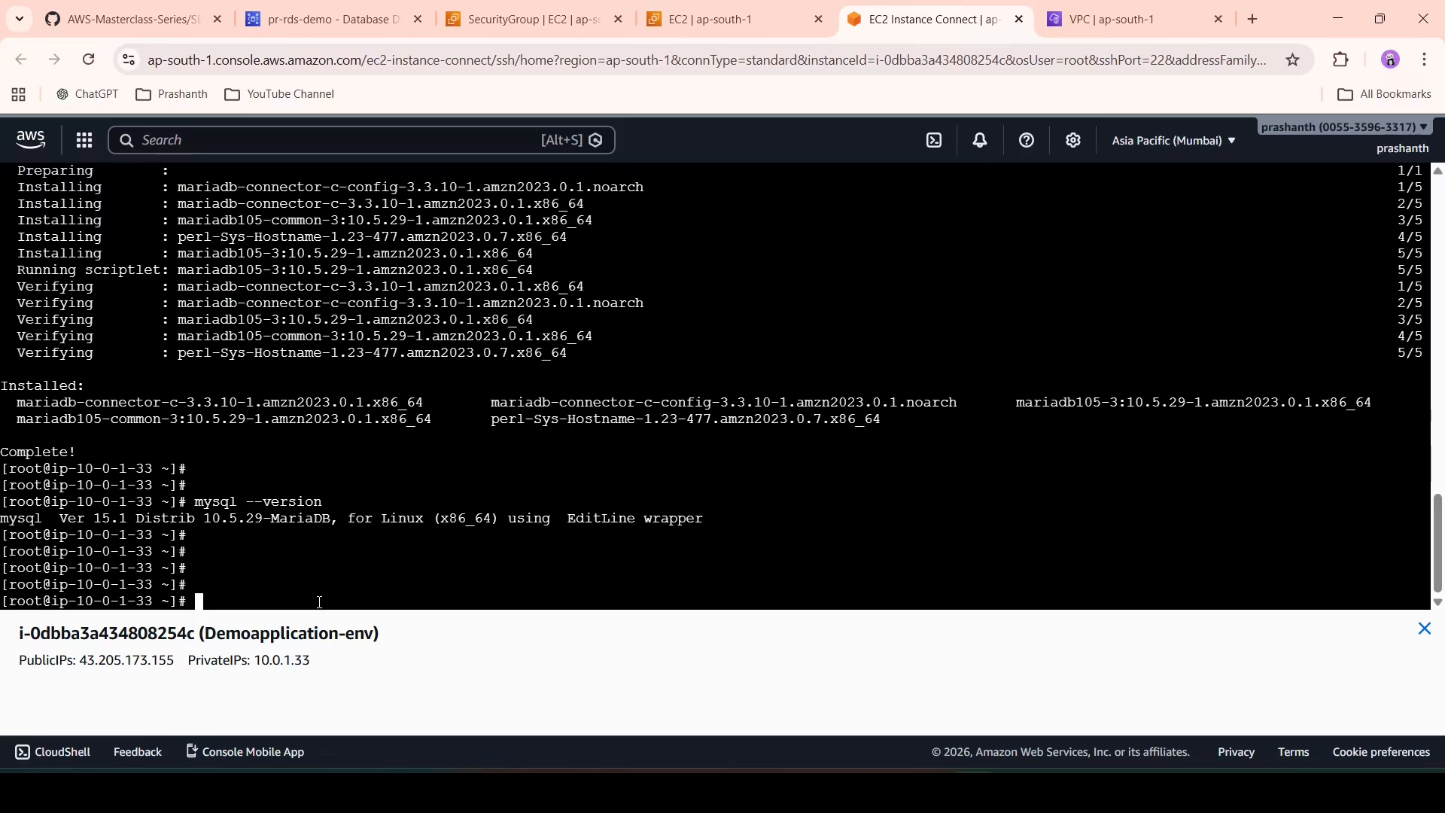
{"action": "type", "text": "mysql -h"}
- Copy pr-rds-demo's mysql connection command up to '-p' and erase the partial terminal command
{"action": "left_click", "coordinate": [331, 19]}
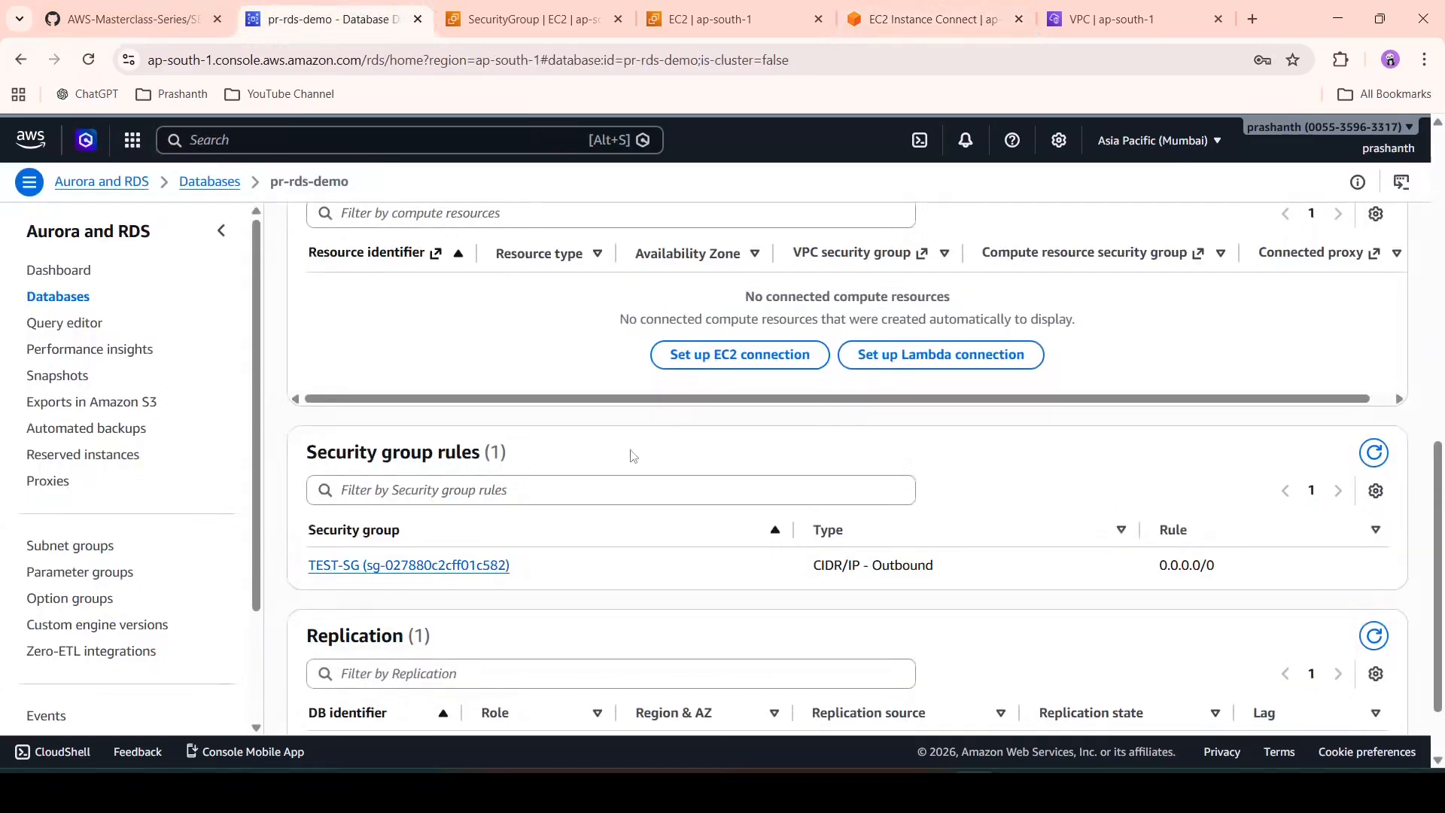
{"action": "scroll", "coordinate": [633, 456], "scroll_direction": "up", "scroll_amount": 5}
{"action": "scroll", "coordinate": [632, 456], "scroll_direction": "up", "scroll_amount": 3}
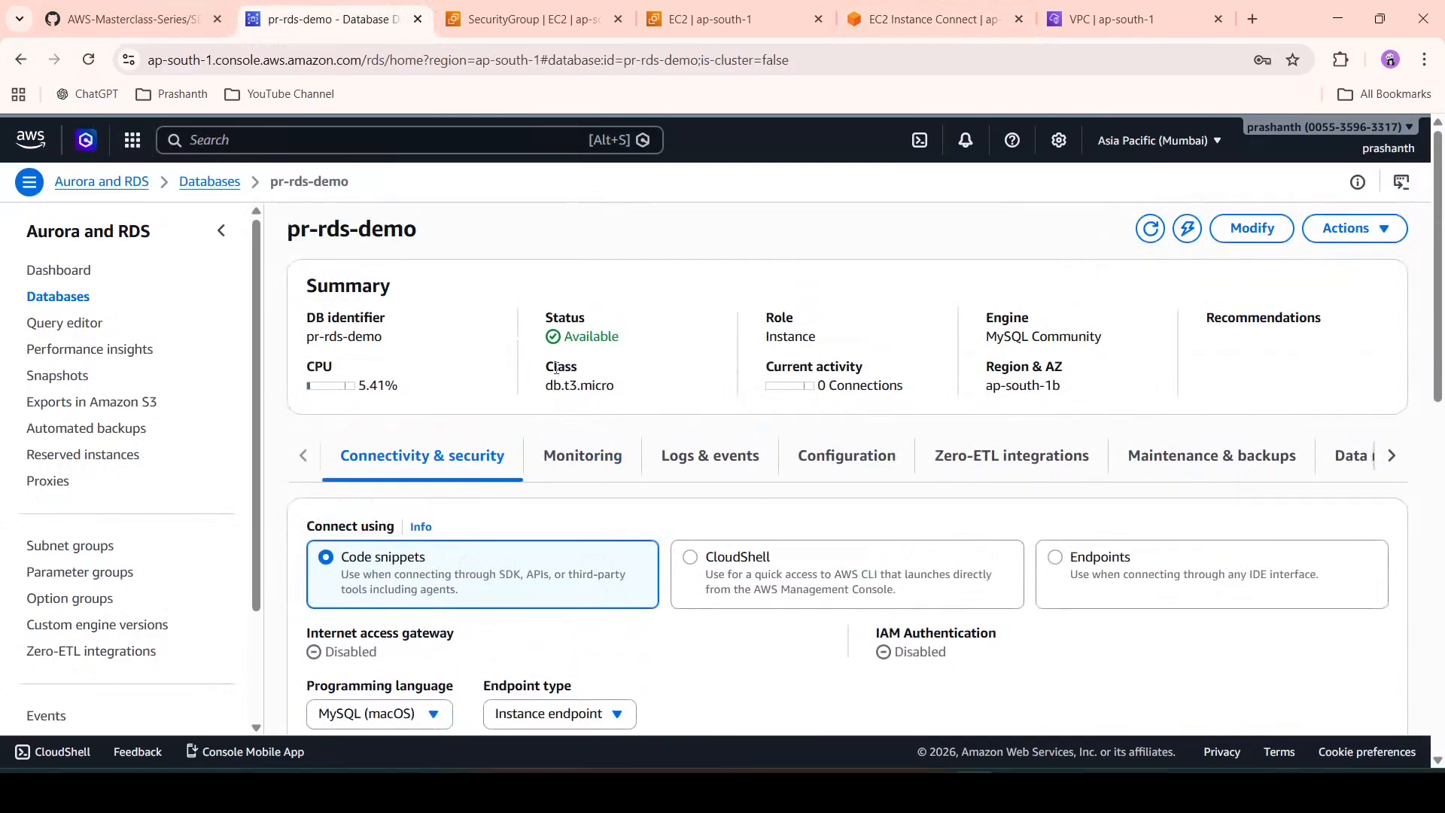
{"action": "scroll", "coordinate": [932, 433], "scroll_direction": "down", "scroll_amount": 4}
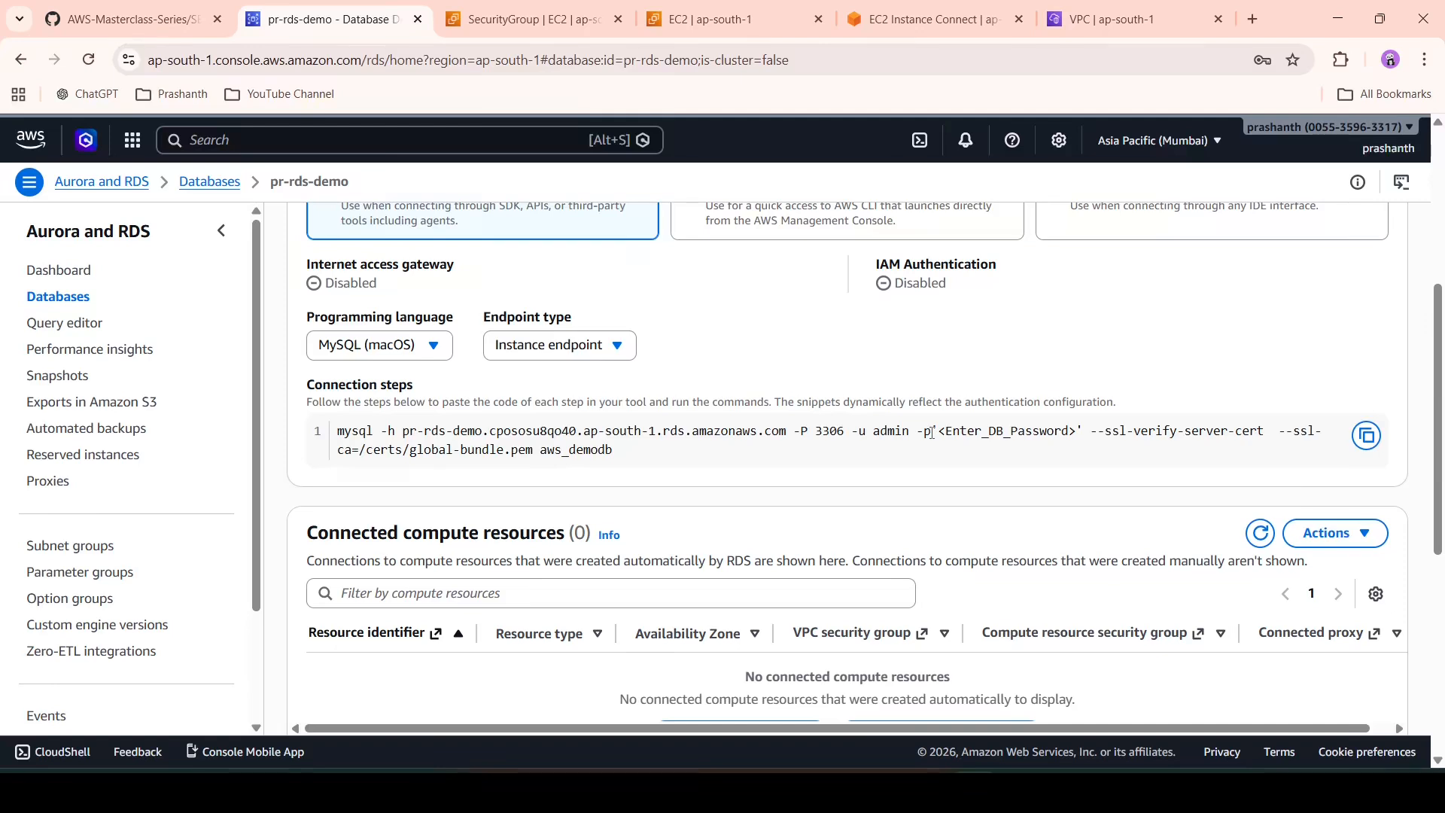
{"action": "left_click_drag", "start_coordinate": [932, 433], "coordinate": [340, 431]}
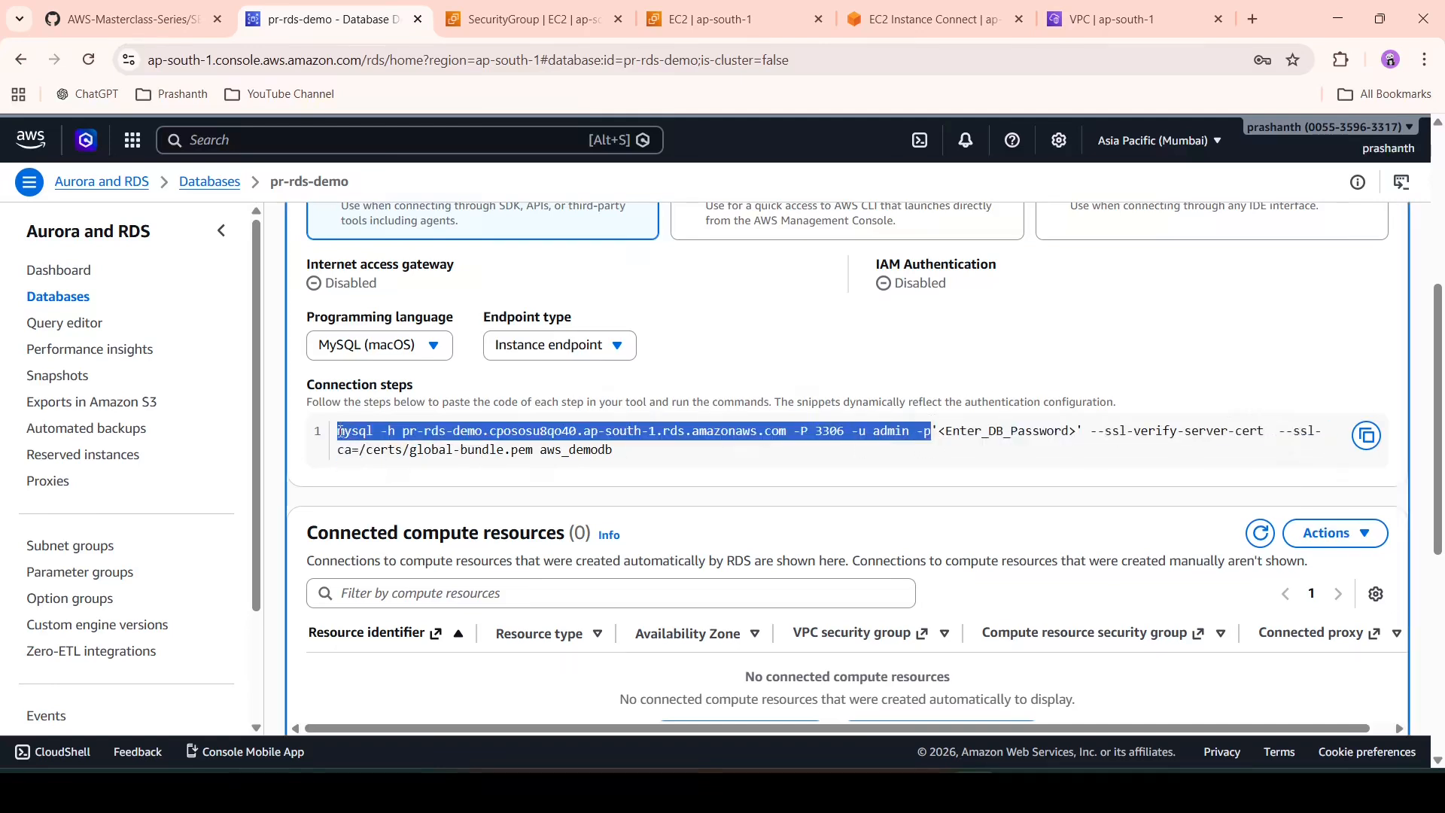
{"action": "left_click", "coordinate": [741, 7]}
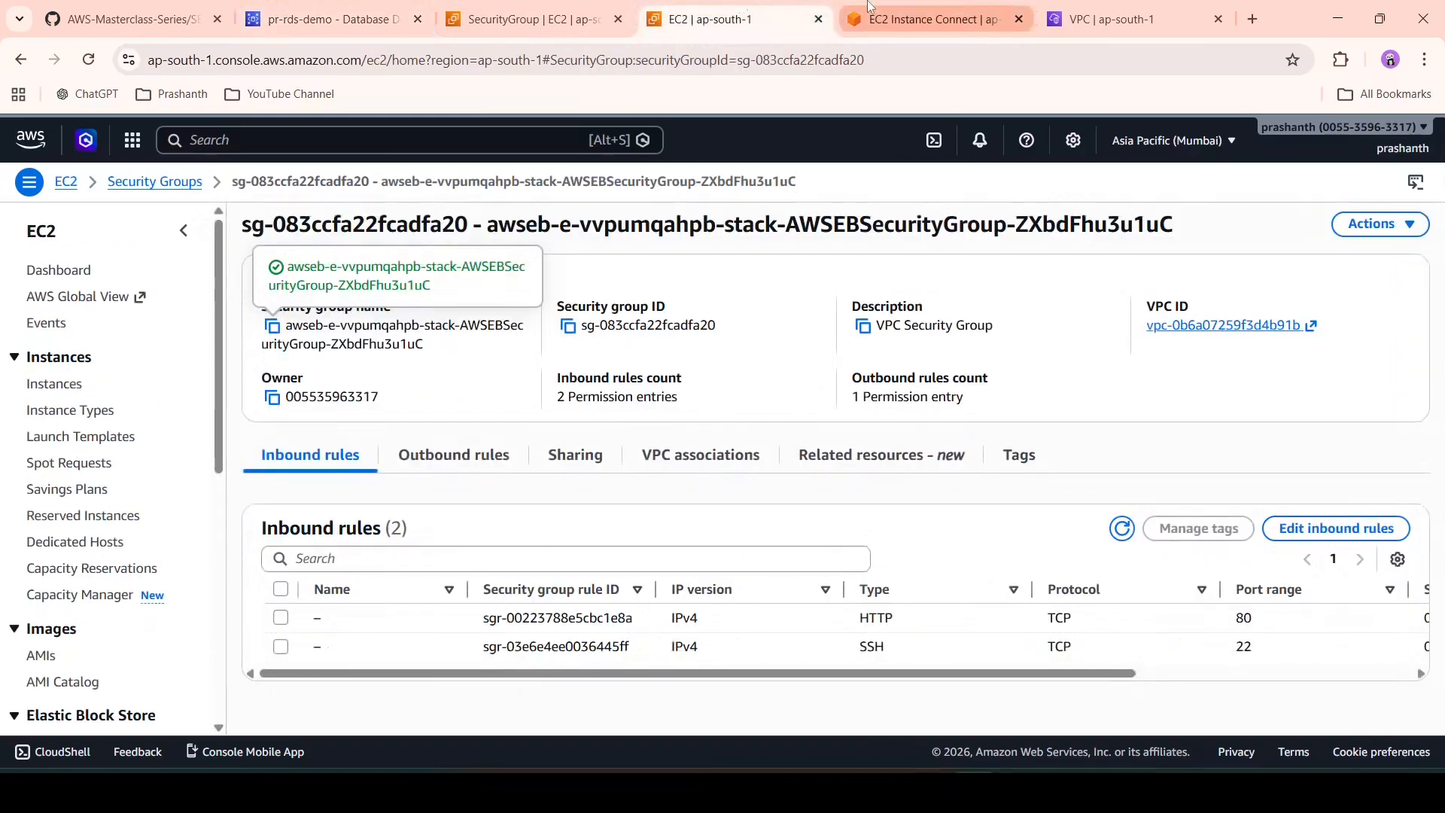
{"action": "left_click", "coordinate": [924, 19]}
{"action": "key", "text": "BackSpace"}
{"action": "key", "text": "BackSpace"}
{"action": "key", "text": "BackSpace"}
{"action": "key", "text": "BackSpace"}
{"action": "key", "text": "BackSpace"}
{"action": "key", "text": "BackSpace"}
{"action": "key", "text": "BackSpace"}
{"action": "key", "text": "BackSpace"}
{"action": "key", "text": "BackSpace"}
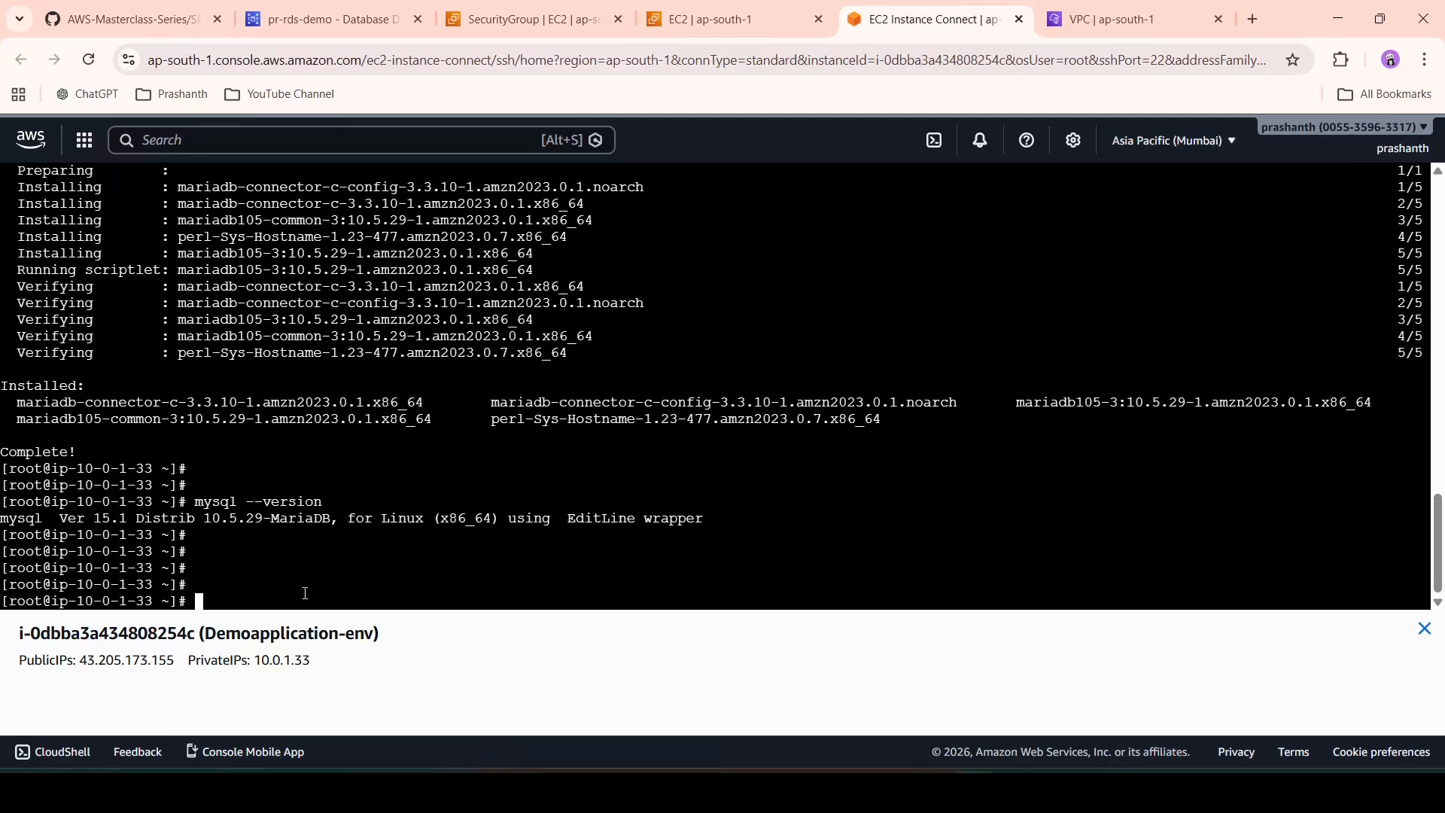
- Paste the RDS connection command, strip the stray paste characters, and log in with the password
{"action": "right_click", "coordinate": [305, 593]}
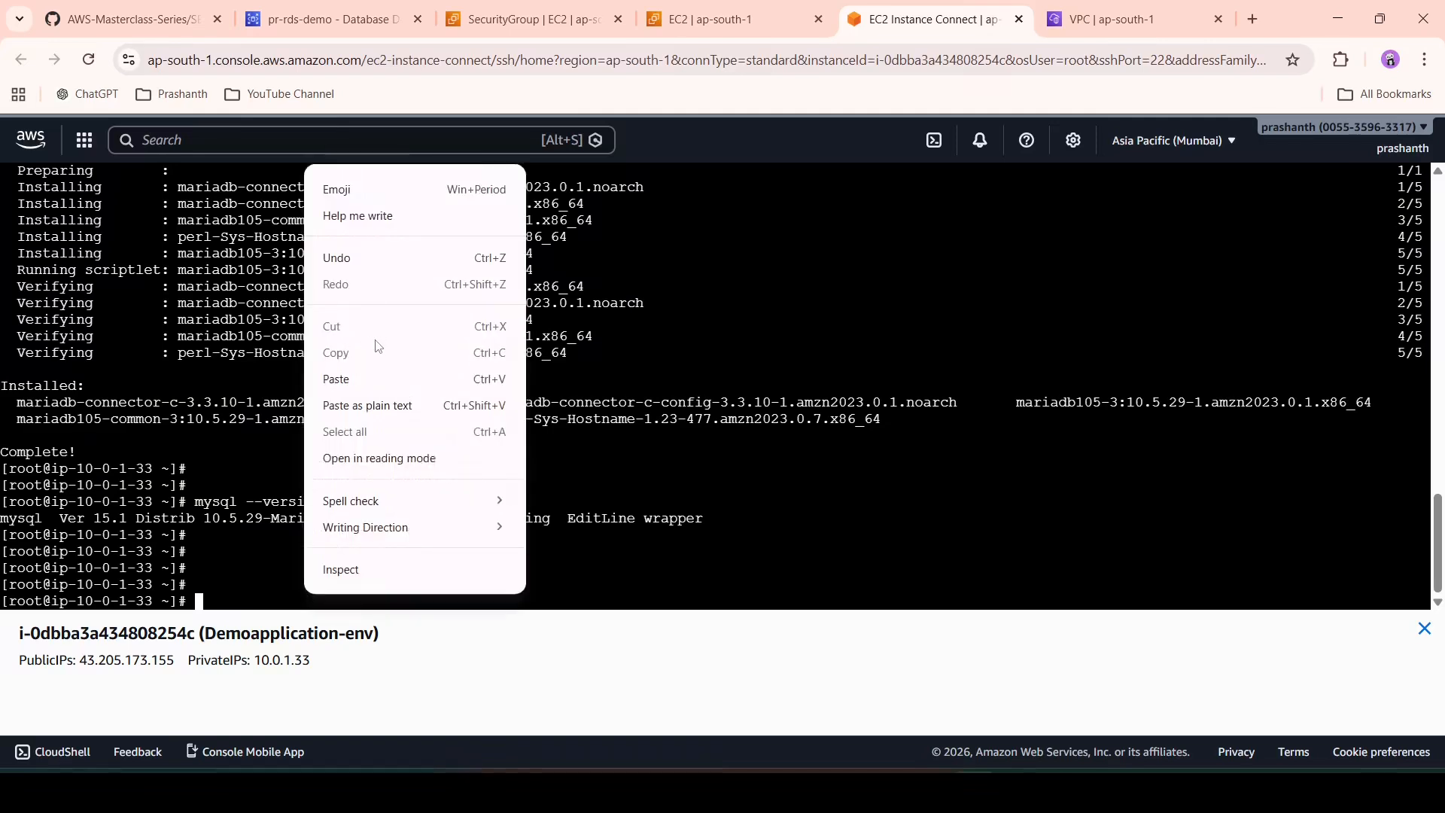
{"action": "left_click", "coordinate": [383, 376]}
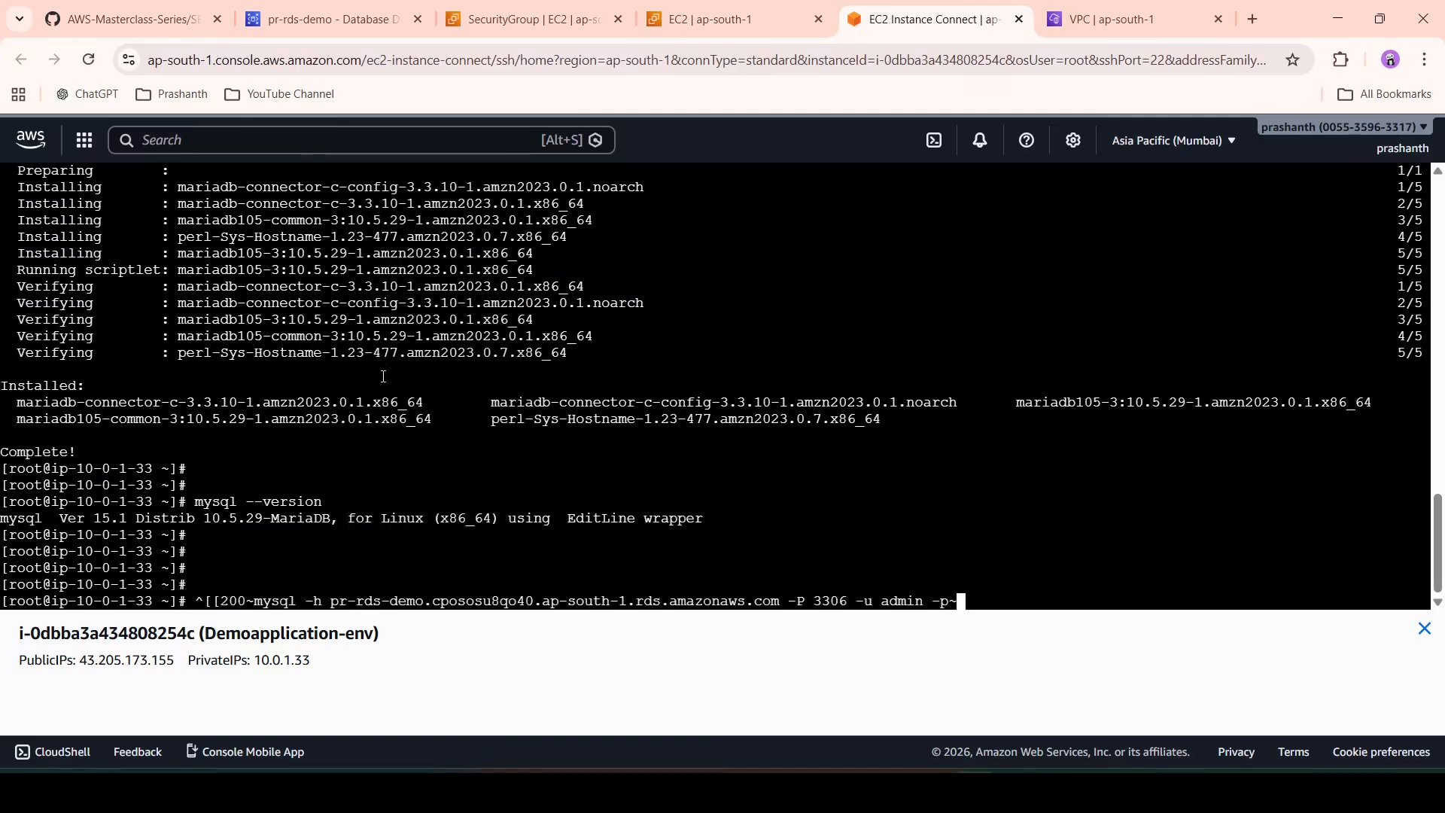
{"action": "key", "text": "BackSpace"}
{"action": "key", "text": "Left"}
{"action": "key", "text": "Left"}
{"action": "key", "text": "Left"}
{"action": "key", "text": "Left"}
{"action": "key", "text": "Left"}
{"action": "key", "text": "Left"}
{"action": "key", "text": "Left"}
{"action": "key", "text": "Left"}
{"action": "key", "text": "Left"}
{"action": "key", "text": "Left"}
{"action": "key", "text": "Left"}
{"action": "key", "text": "Left"}
{"action": "key", "text": "Left"}
{"action": "key", "text": "Left"}
{"action": "key", "text": "Left"}
{"action": "key", "text": "Left"}
{"action": "key", "text": "Left"}
{"action": "key", "text": "Left"}
{"action": "key", "text": "Left"}
{"action": "key", "text": "Left"}
{"action": "key", "text": "Left"}
{"action": "key", "text": "Left"}
{"action": "key", "text": "Left"}
{"action": "key", "text": "Left"}
{"action": "key", "text": "Left"}
{"action": "key", "text": "Left"}
{"action": "key", "text": "Left"}
{"action": "key", "text": "Left"}
{"action": "key", "text": "Left"}
{"action": "key", "text": "Left"}
{"action": "key", "text": "Left"}
{"action": "key", "text": "Left"}
{"action": "key", "text": "Left"}
{"action": "key", "text": "Left"}
{"action": "key", "text": "Left"}
{"action": "key", "text": "Left"}
{"action": "key", "text": "Left"}
{"action": "key", "text": "Left"}
{"action": "key", "text": "Left"}
{"action": "key", "text": "Left"}
{"action": "key", "text": "Left"}
{"action": "key", "text": "Left"}
{"action": "key", "text": "Left"}
{"action": "key", "text": "Left"}
{"action": "key", "text": "Right"}
{"action": "key", "text": "BackSpace"}
{"action": "key", "text": "BackSpace"}
{"action": "key", "text": "BackSpace"}
{"action": "key", "text": "BackSpace"}
{"action": "key", "text": "BackSpace"}
{"action": "key", "text": "BackSpace"}
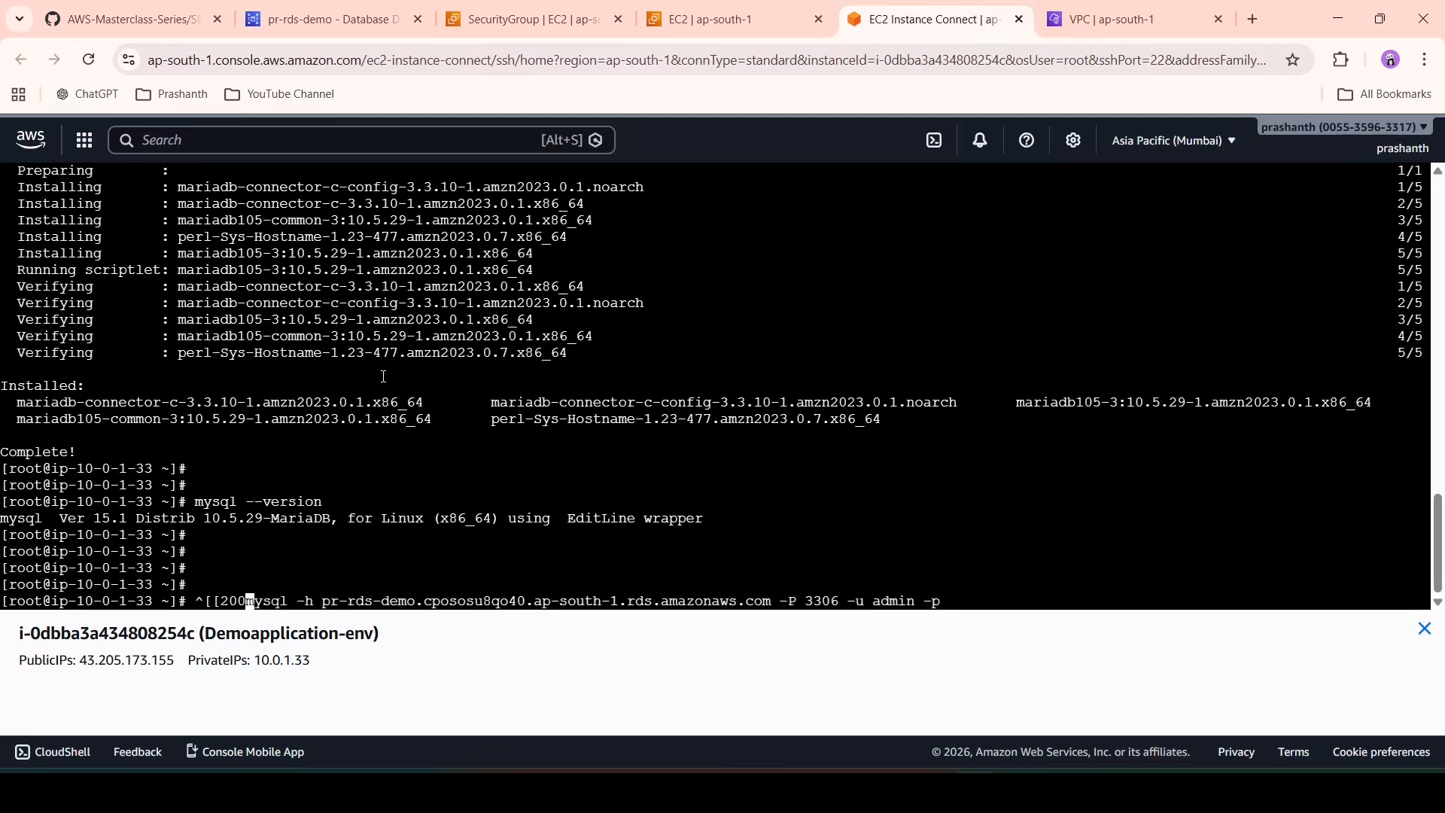
{"action": "key", "text": "Return"}
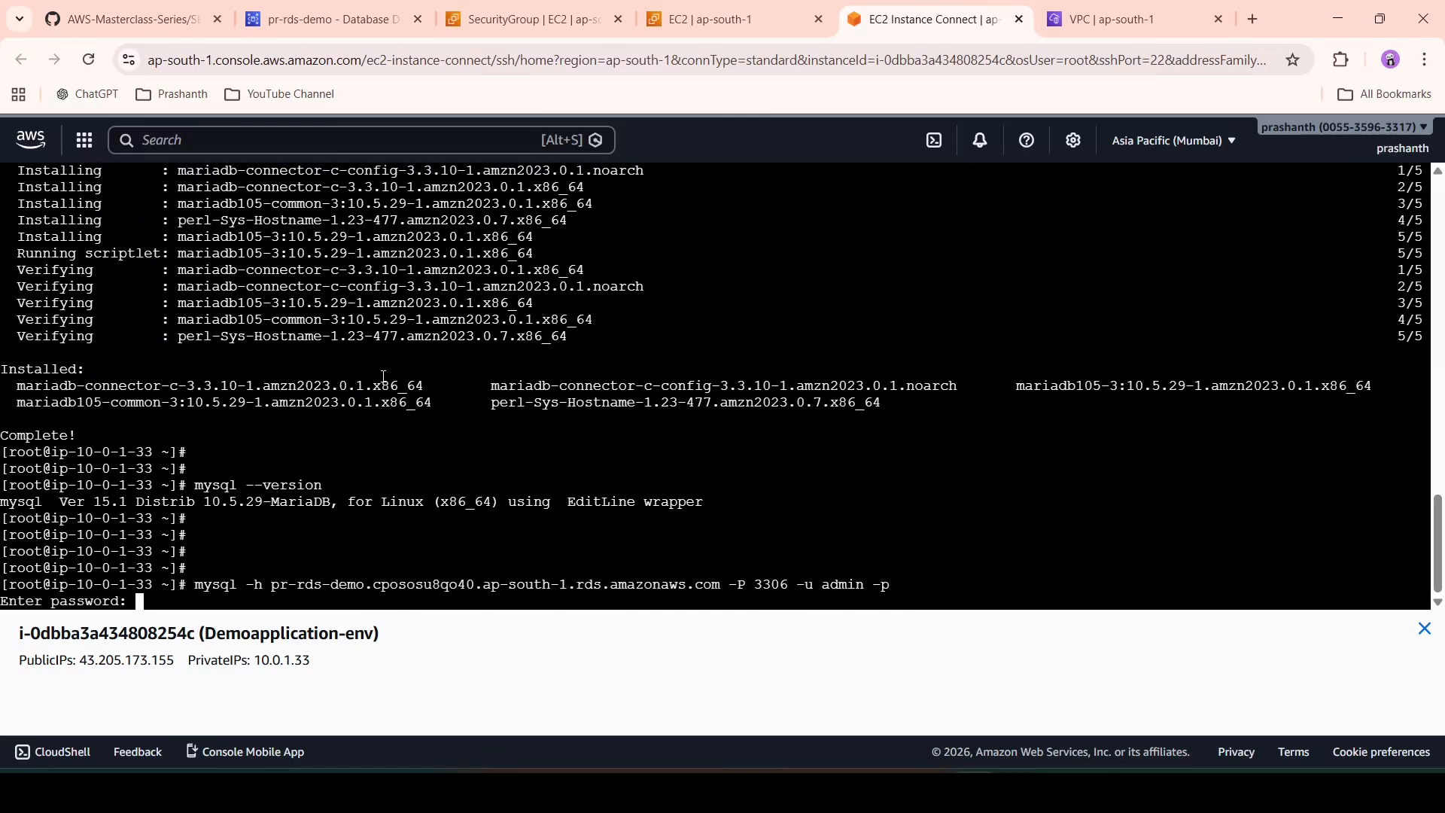
{"action": "key", "text": "Return"}
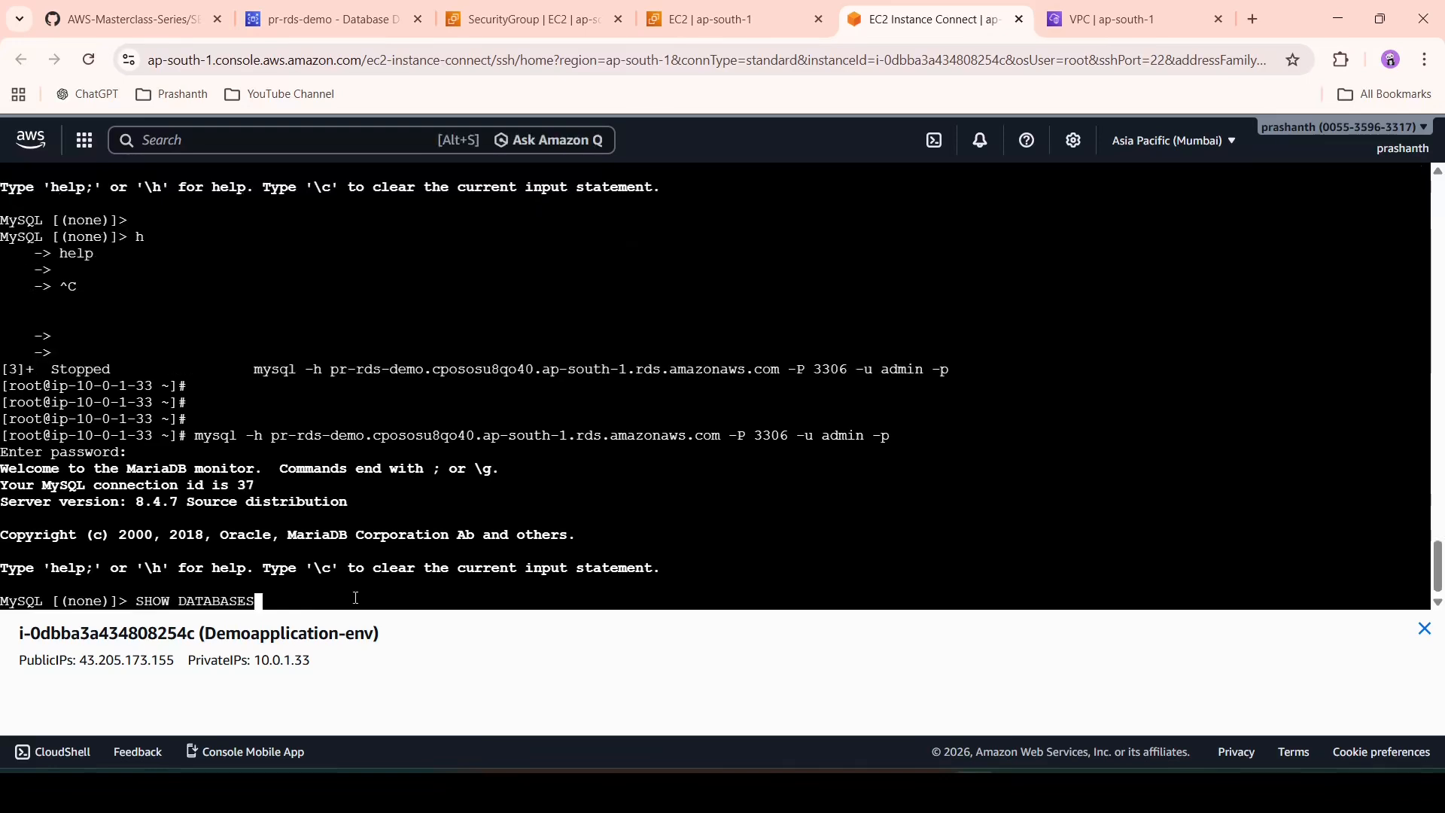
{"action": "type", "text": ";"}
- Run SHOW DATABASES; and switch the session with USE aws_demodb
{"action": "key", "text": "Return"}
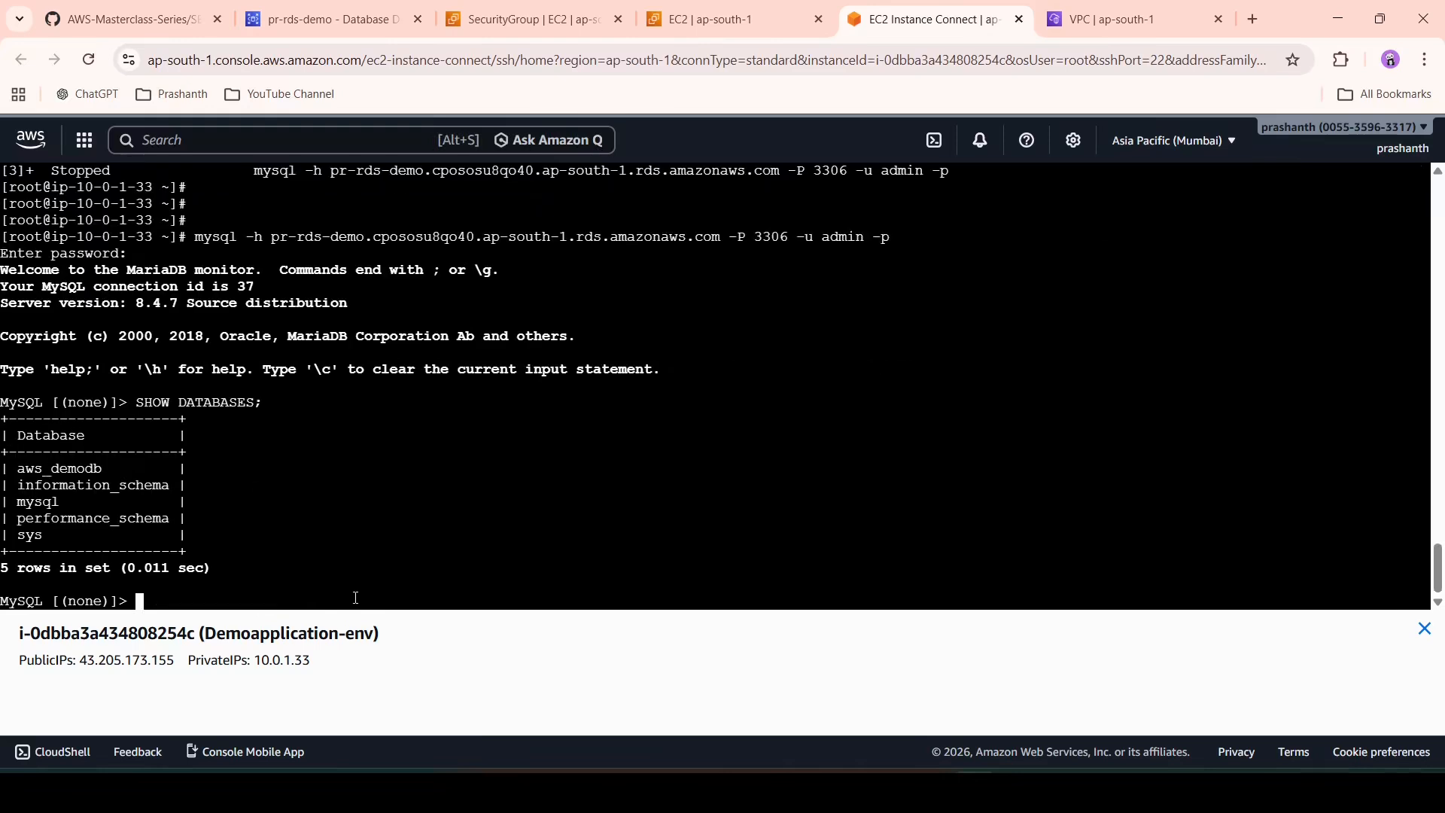
{"action": "key", "text": "Return"}
{"action": "key", "text": "Return"}
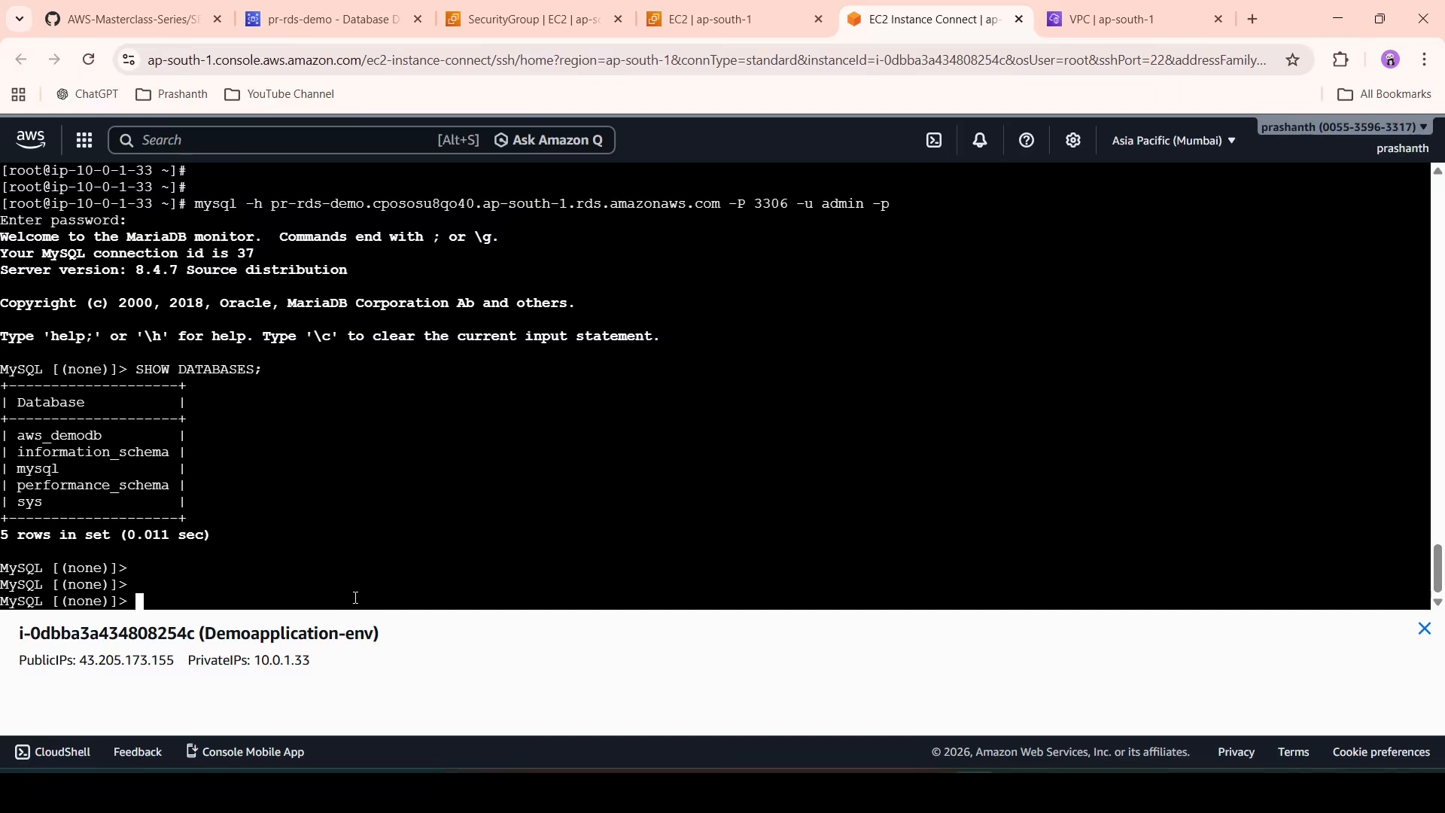
{"action": "type", "text": "USE DATABASE aws_demodb"}
{"action": "key", "text": "Return"}
{"action": "type", "text": "USE aws_demodb"}
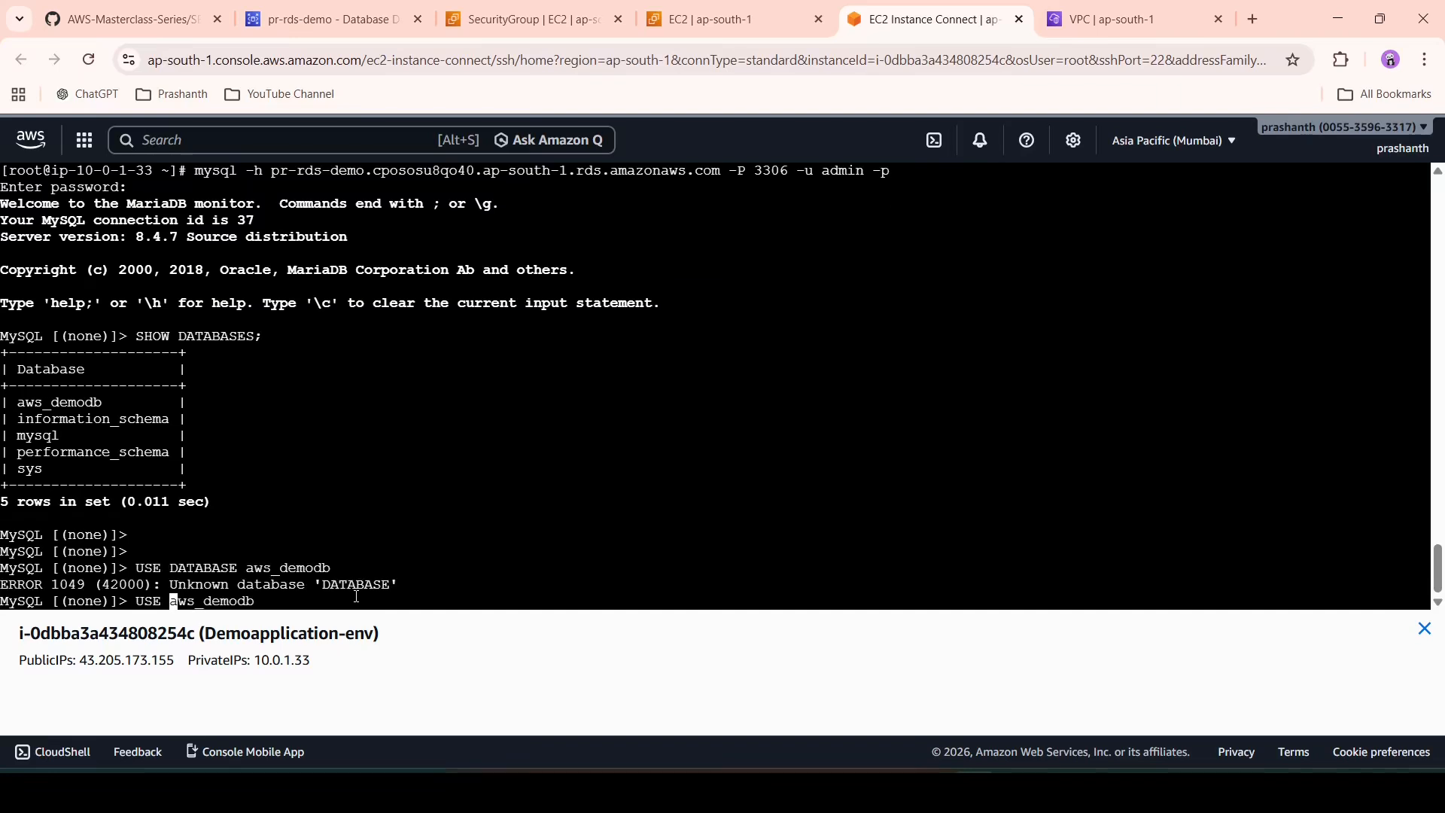
{"action": "key", "text": "Return"}
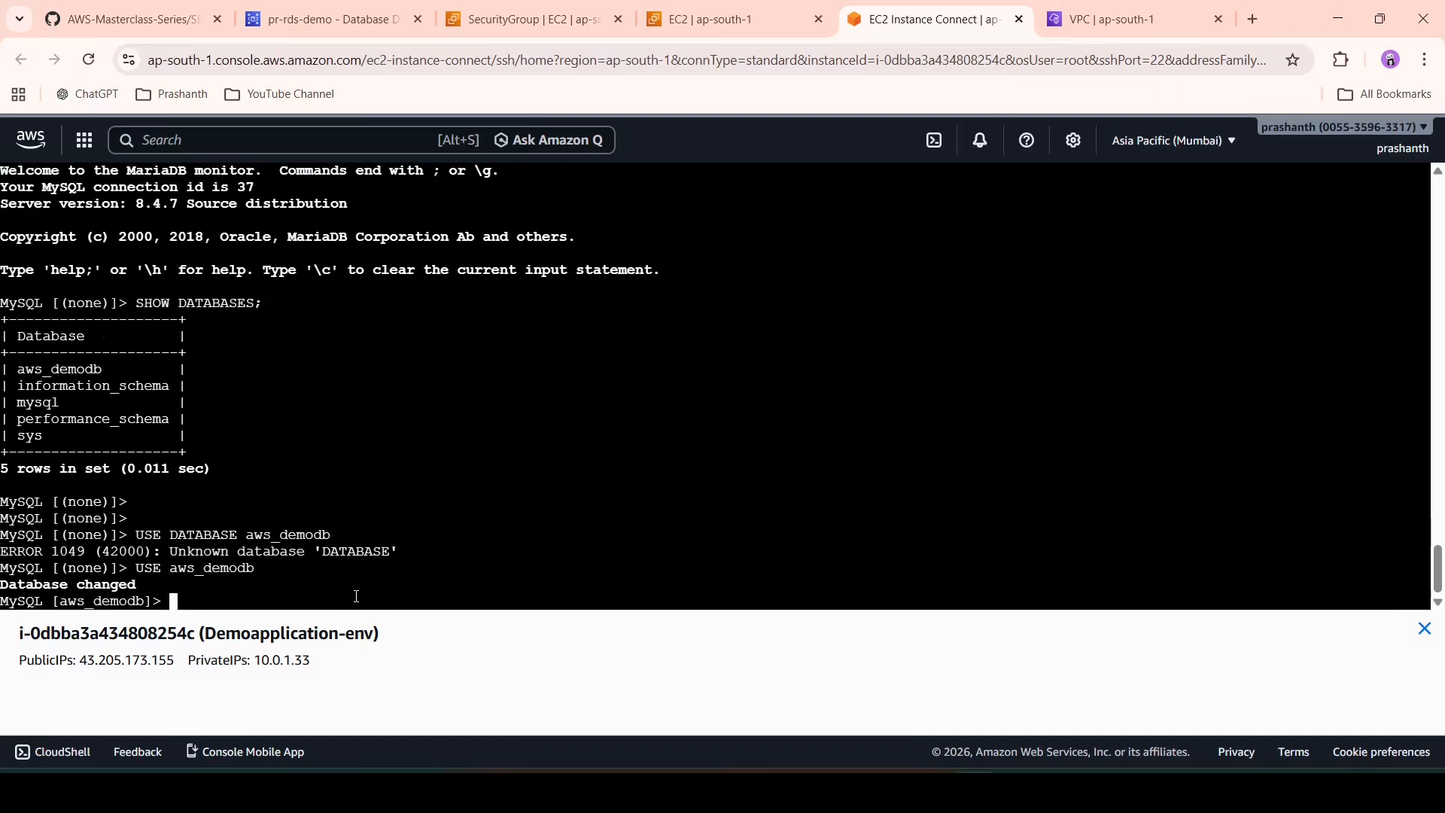
- Run SHOW TABLES; to confirm aws_demodb has no tables
{"action": "key", "text": "Return"}
{"action": "key", "text": "Return"}
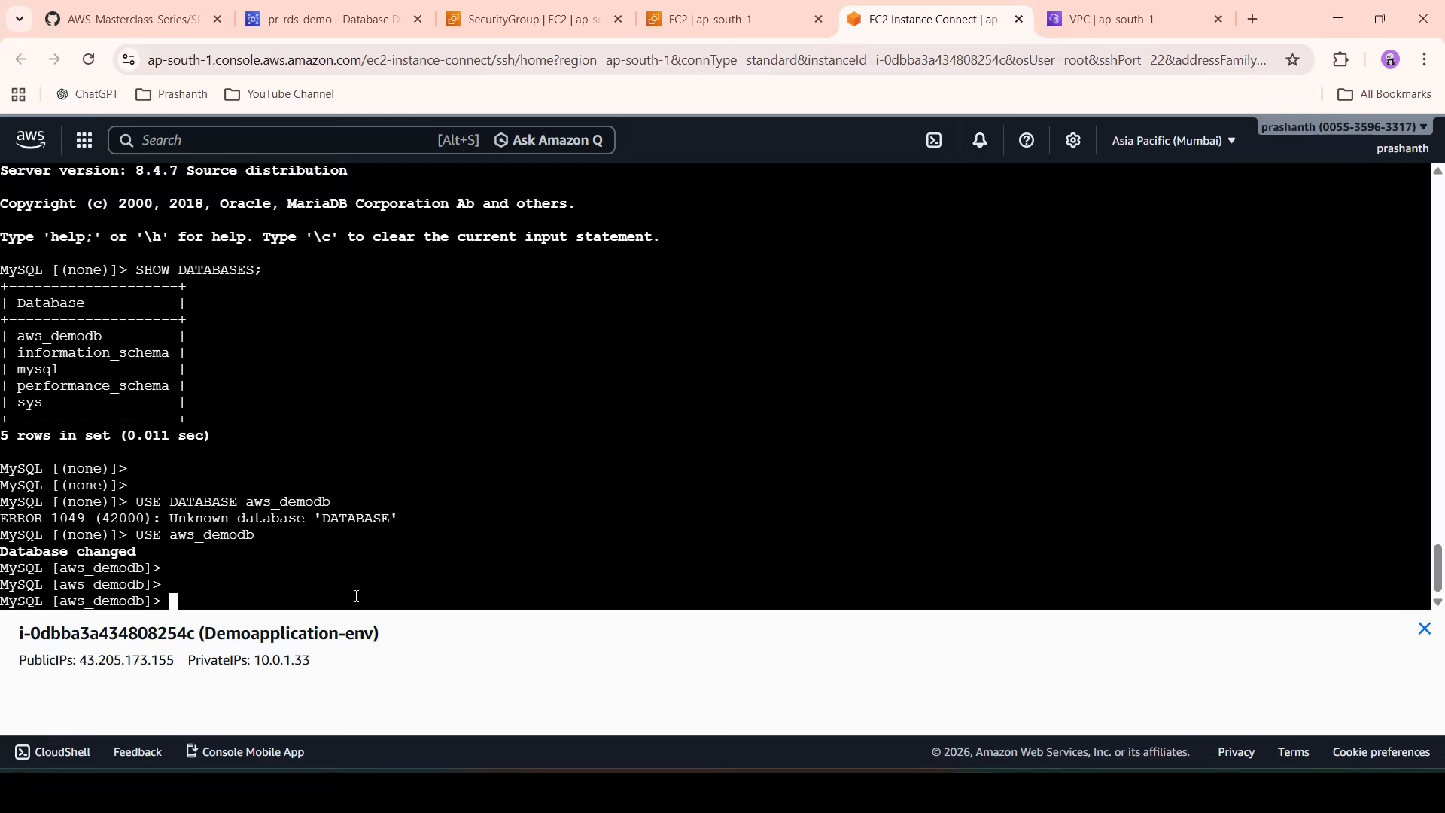
{"action": "type", "text": "SHOW TABLES;"}
{"action": "key", "text": "Return"}
{"action": "key", "text": "Return"}
{"action": "key", "text": "Return"}
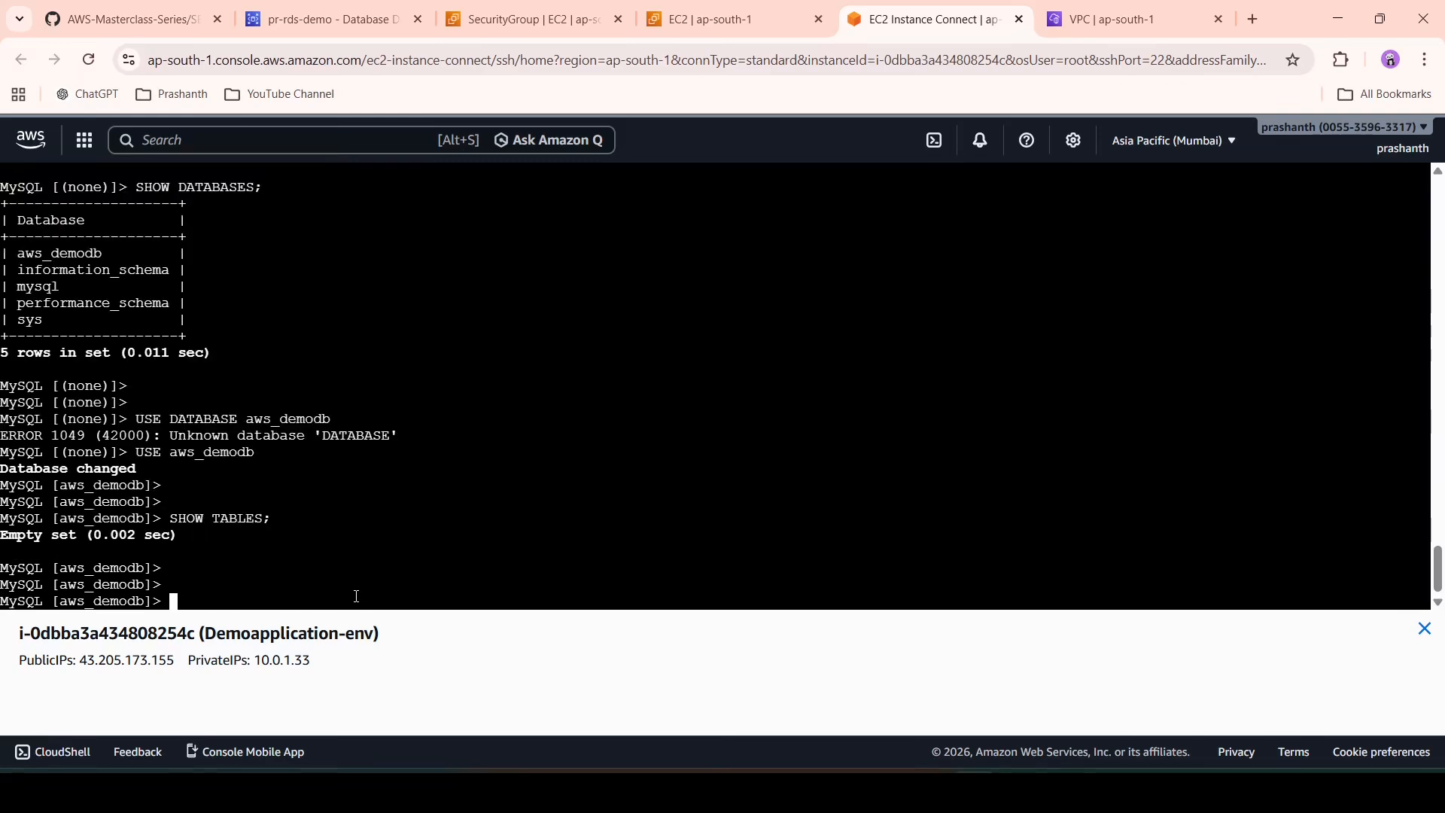
{"action": "scroll", "coordinate": [357, 596], "scroll_direction": "up", "scroll_amount": 6}
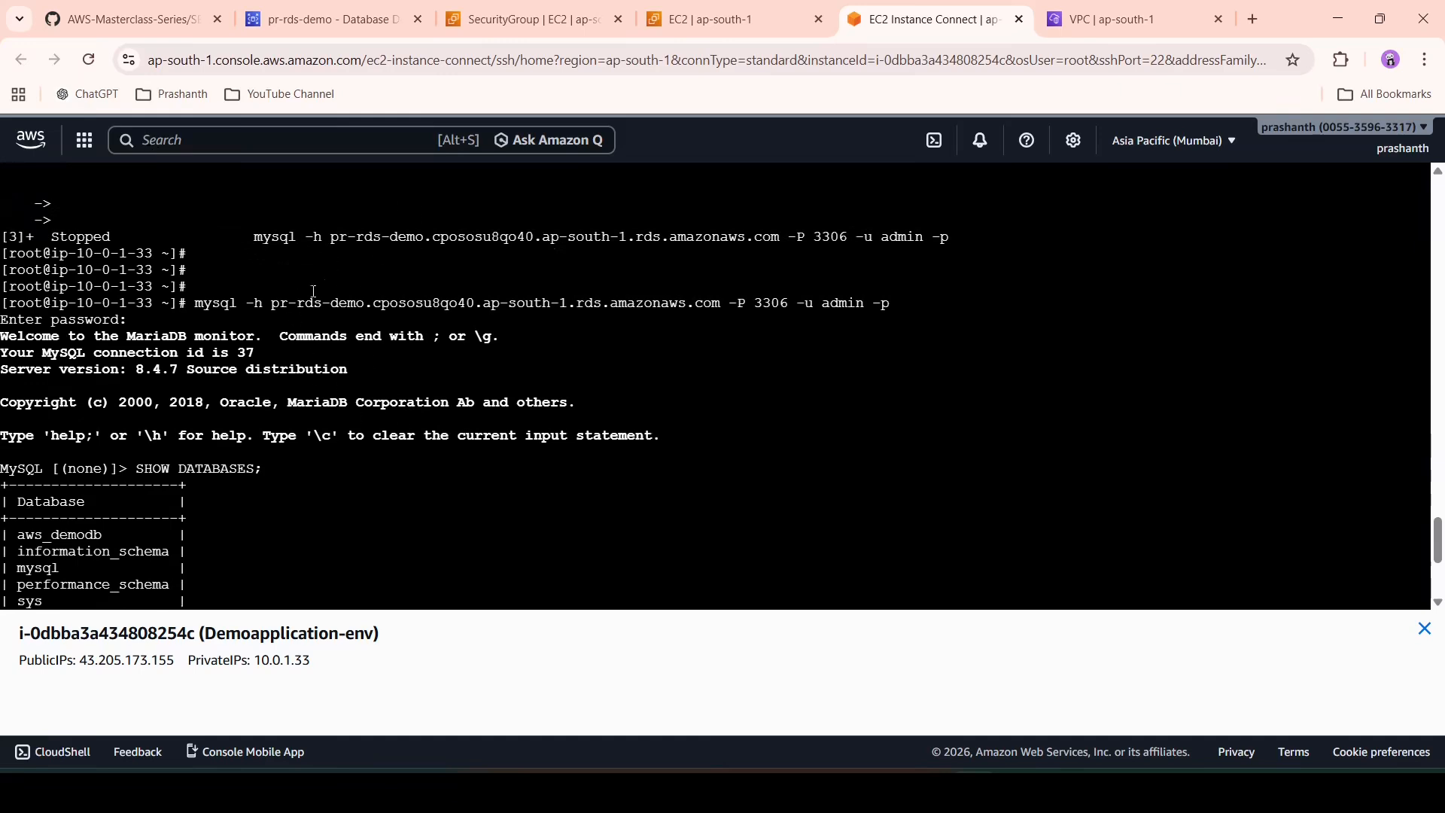
{"action": "scroll", "coordinate": [313, 291], "scroll_direction": "down", "scroll_amount": 3}
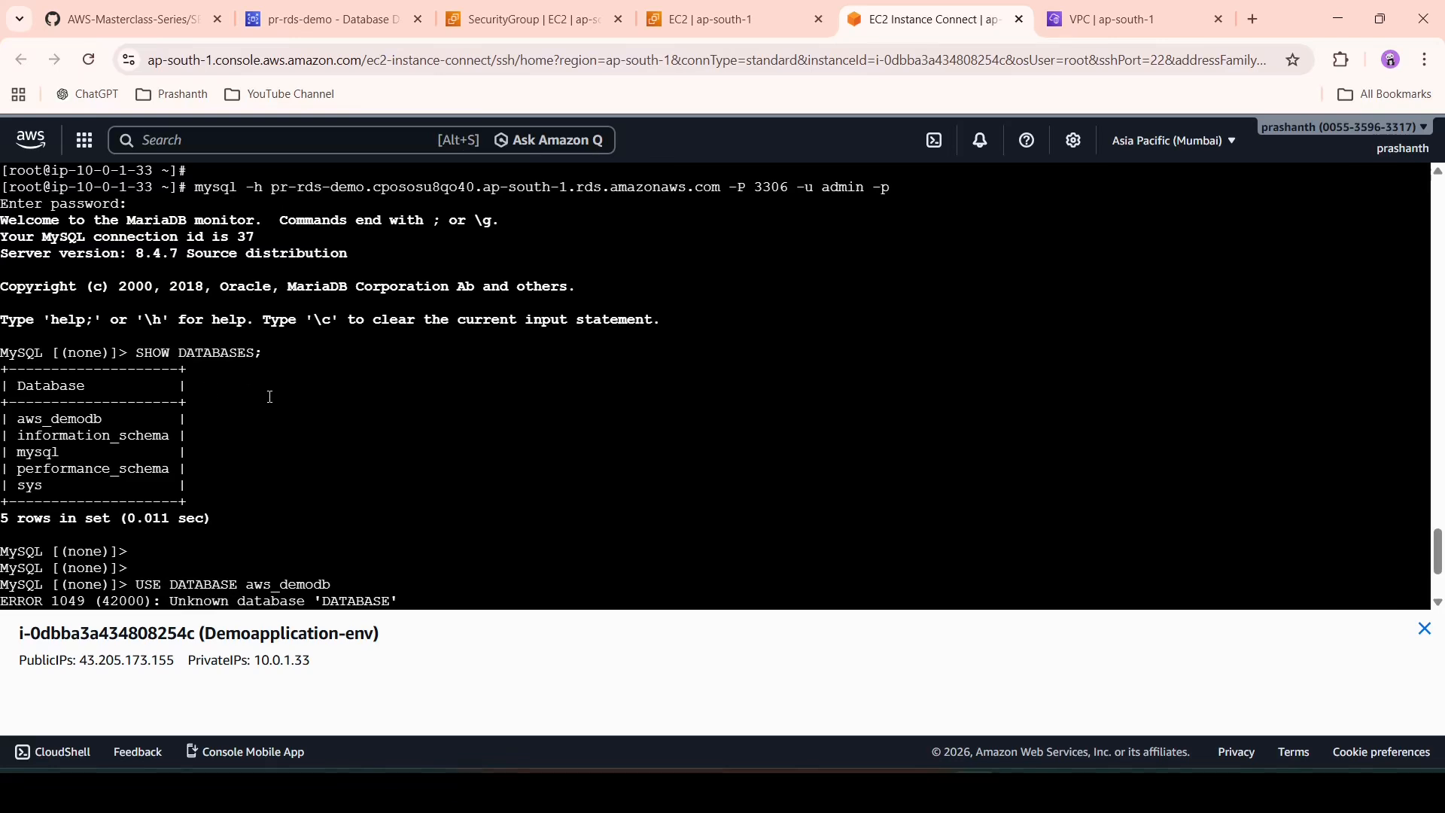
{"action": "scroll", "coordinate": [270, 396], "scroll_direction": "down", "scroll_amount": 1}
{"action": "scroll", "coordinate": [299, 327], "scroll_direction": "down", "scroll_amount": 1}
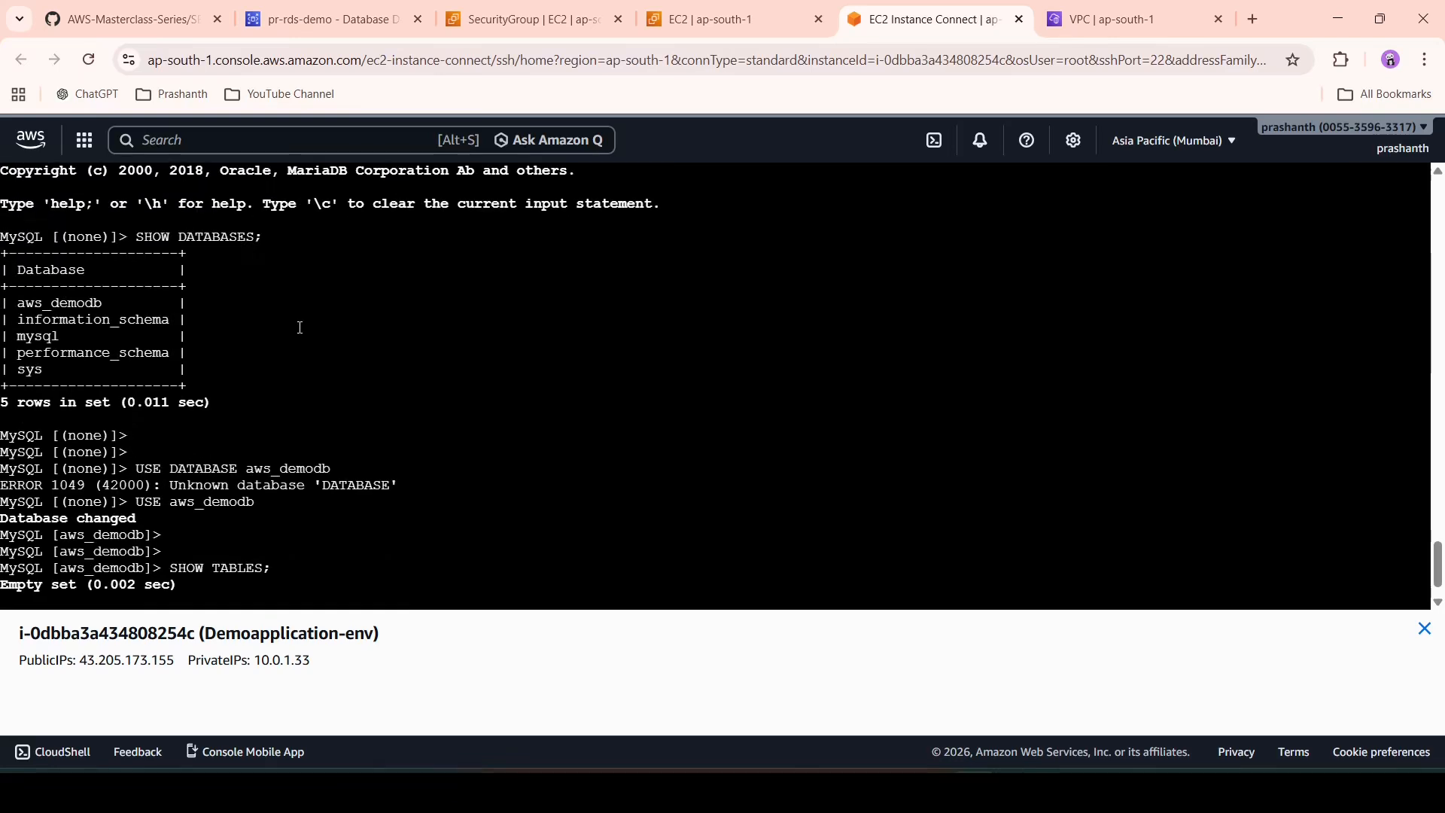